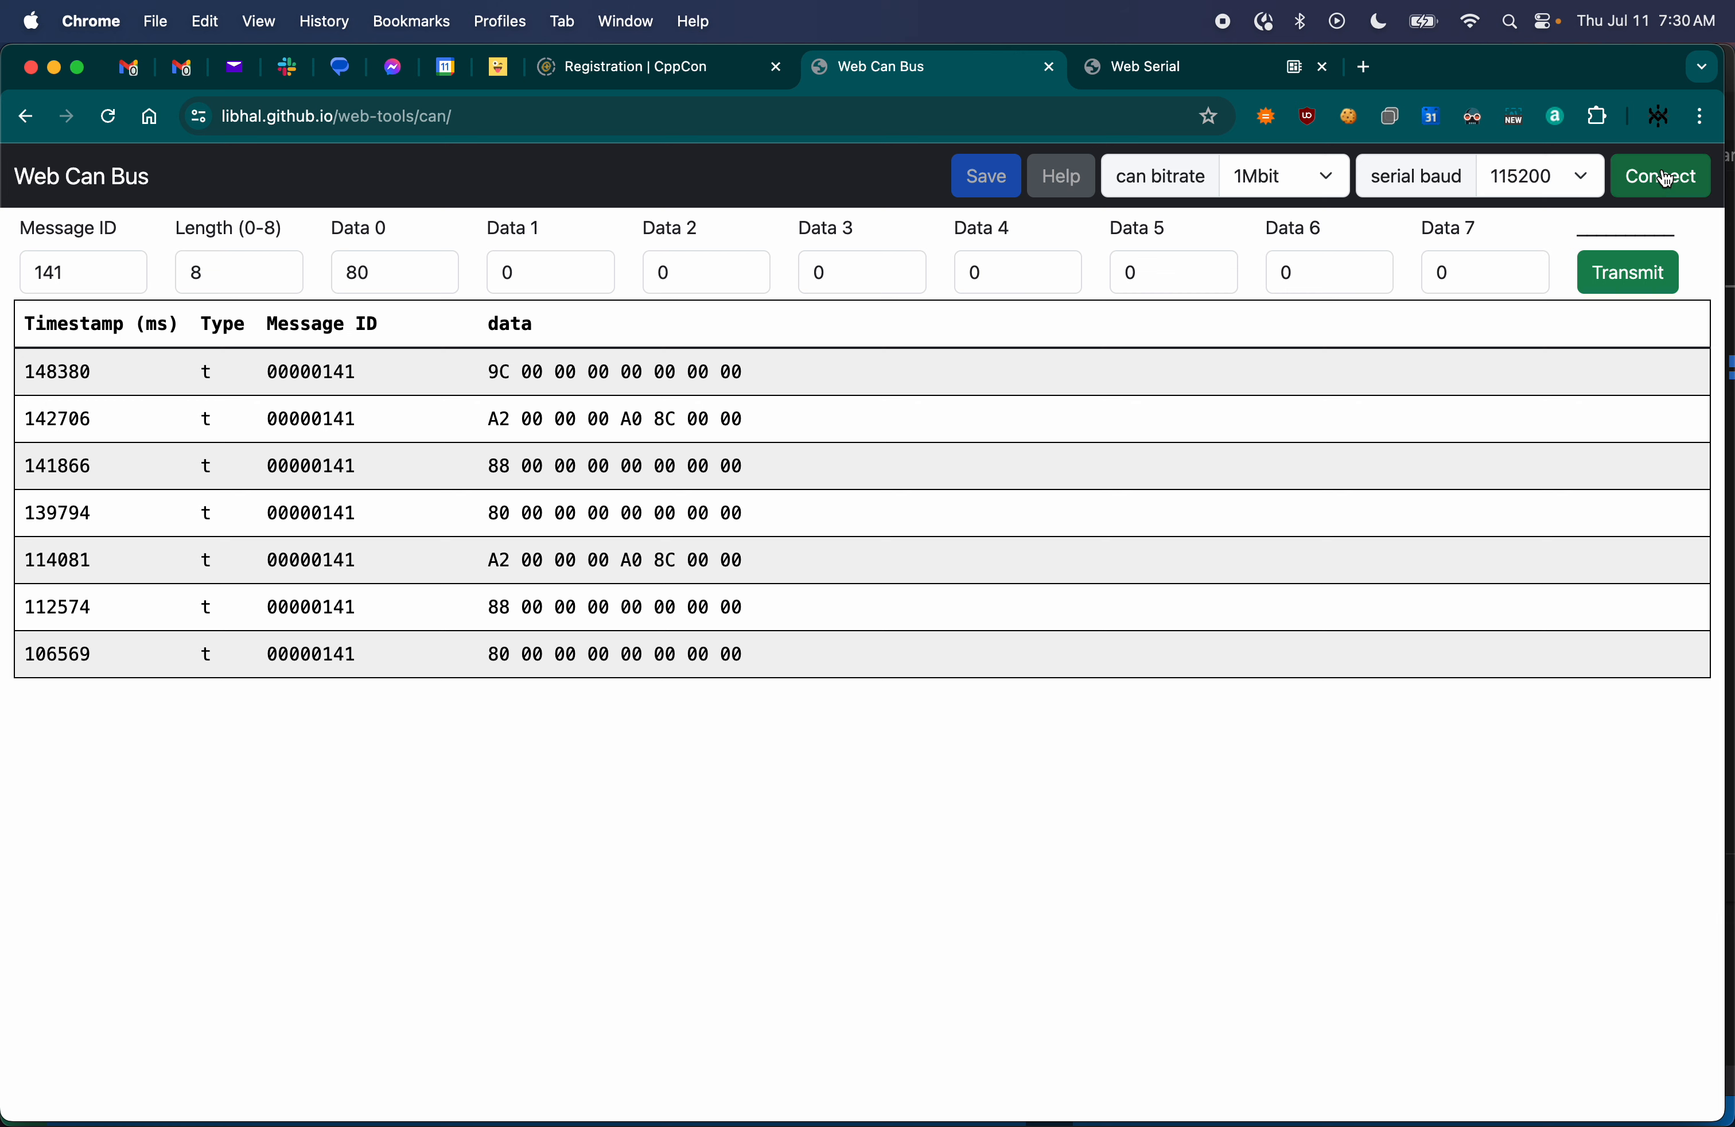
left_click(619, 314)
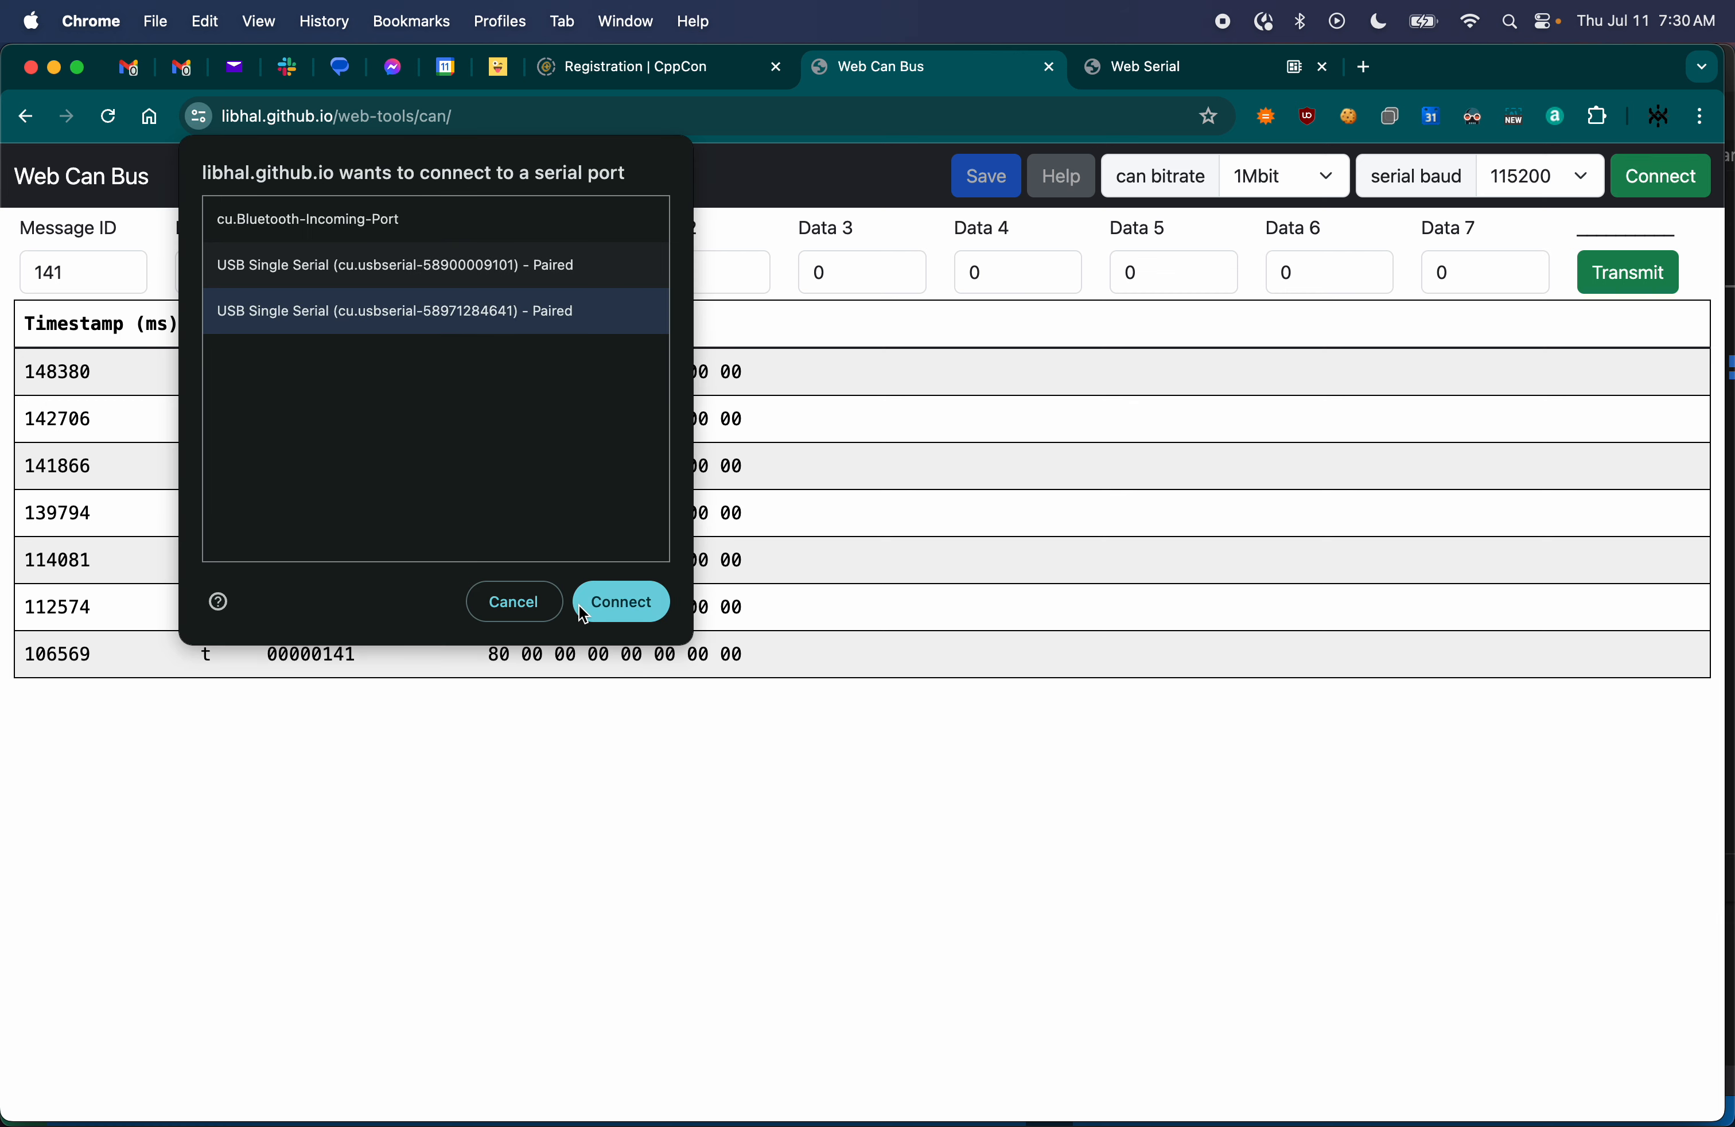
left_click(620, 600)
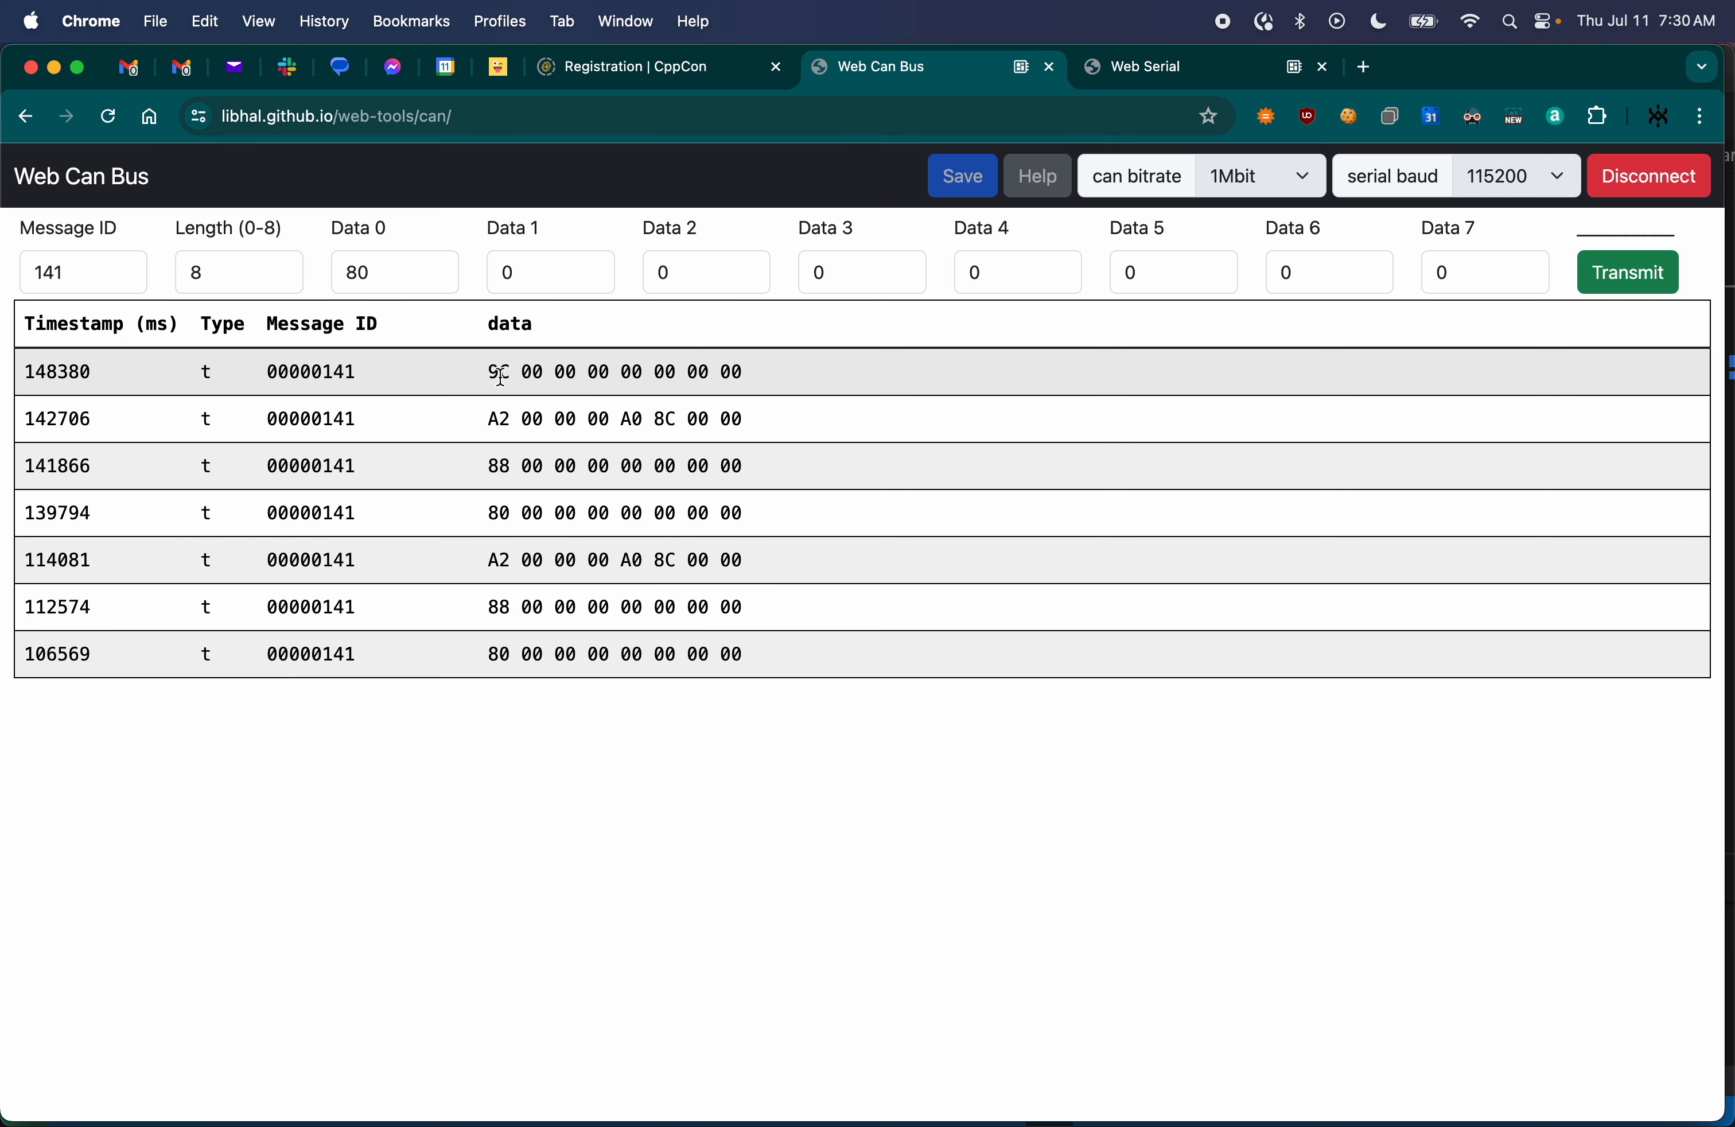
left_click_drag(488, 372, 774, 656)
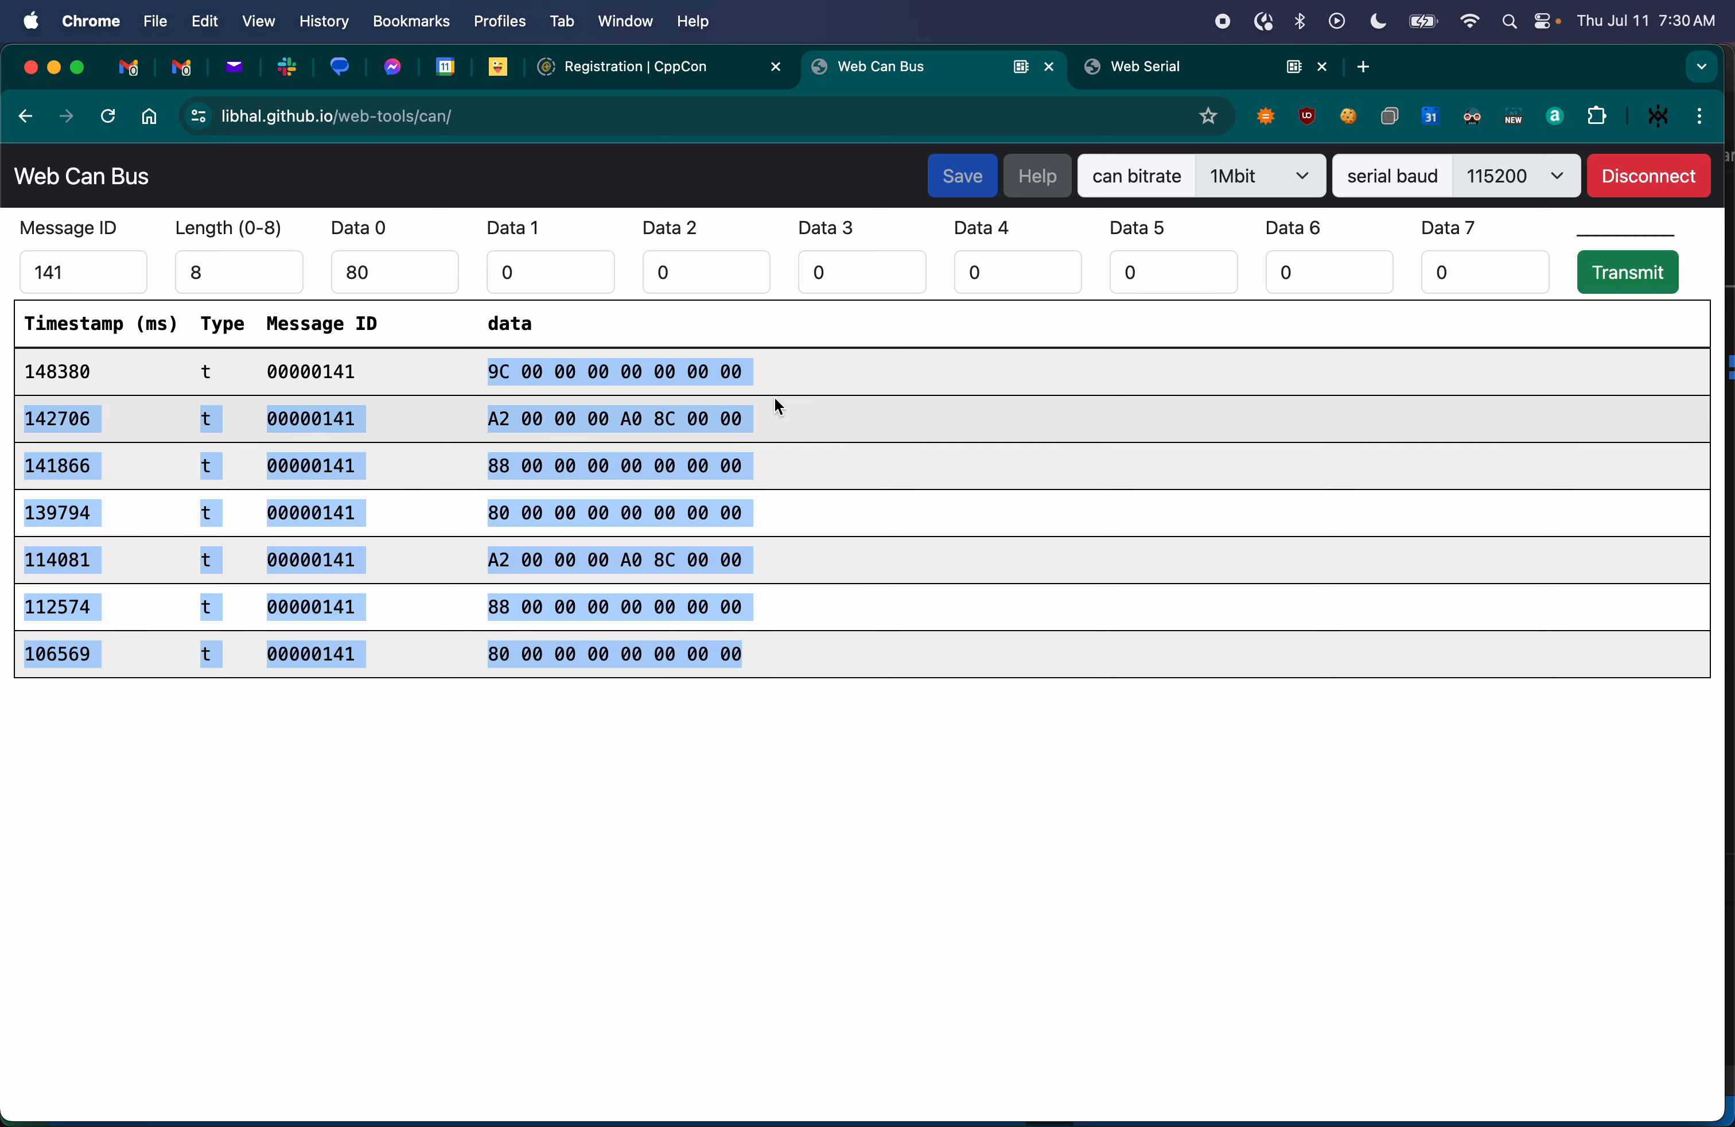
- Turn off DTR on the Web Serial page to start the servo application and return to Web Can Bus
left_click(1132, 68)
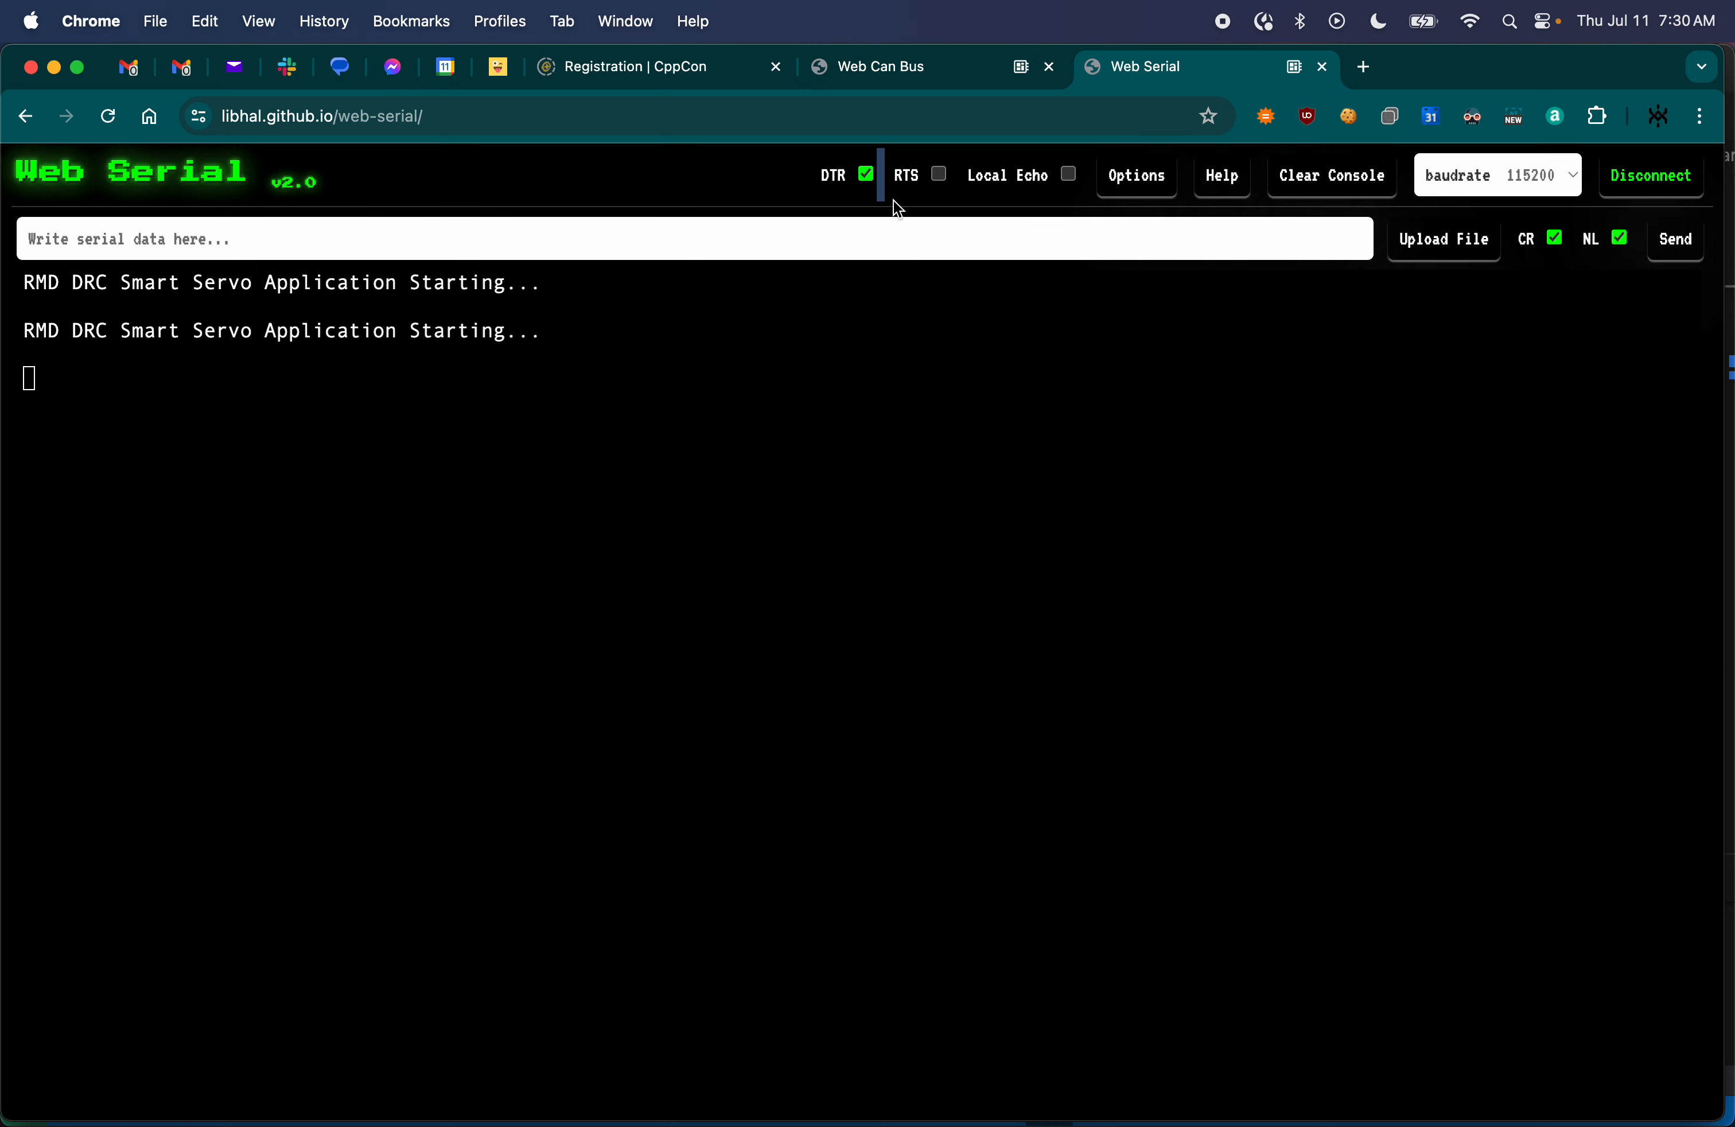
left_click(865, 173)
left_click(889, 68)
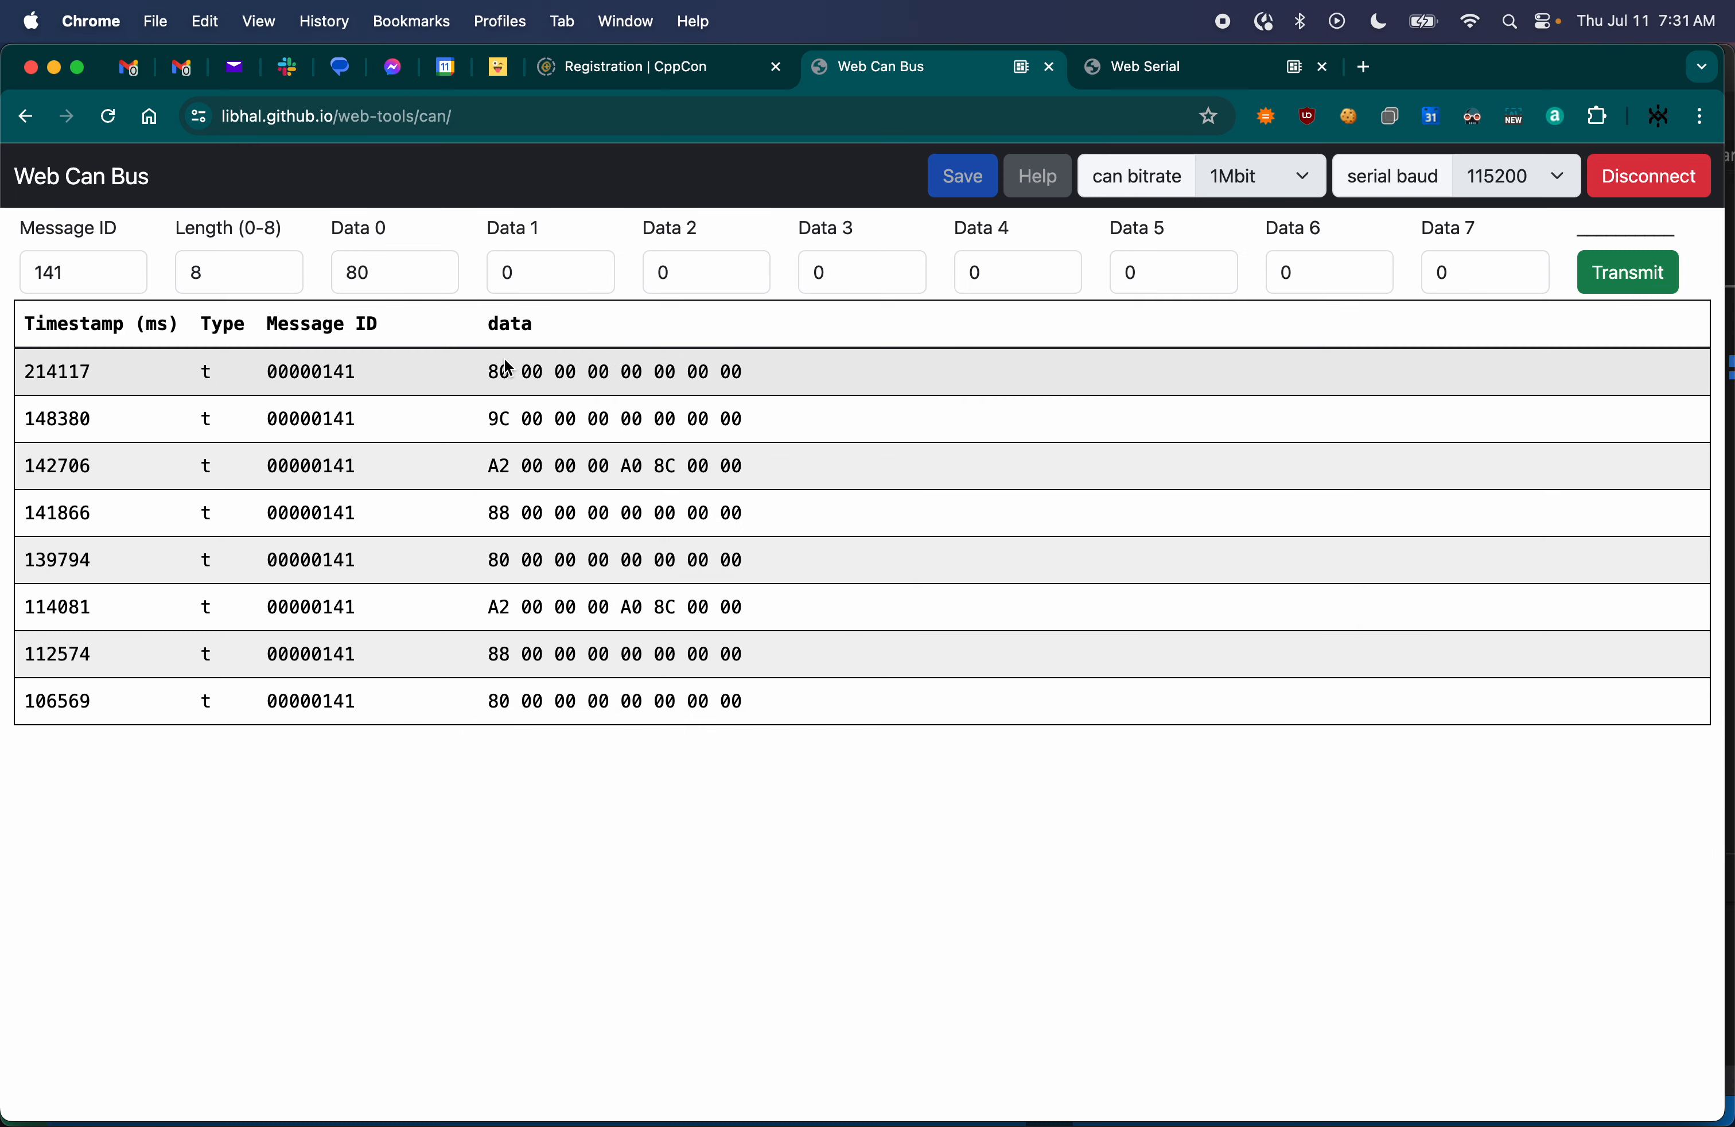
- Answer the incoming servo commands with message ID 141, length 8, Data 0 at 80 and the other bytes at 0
left_click(410, 275)
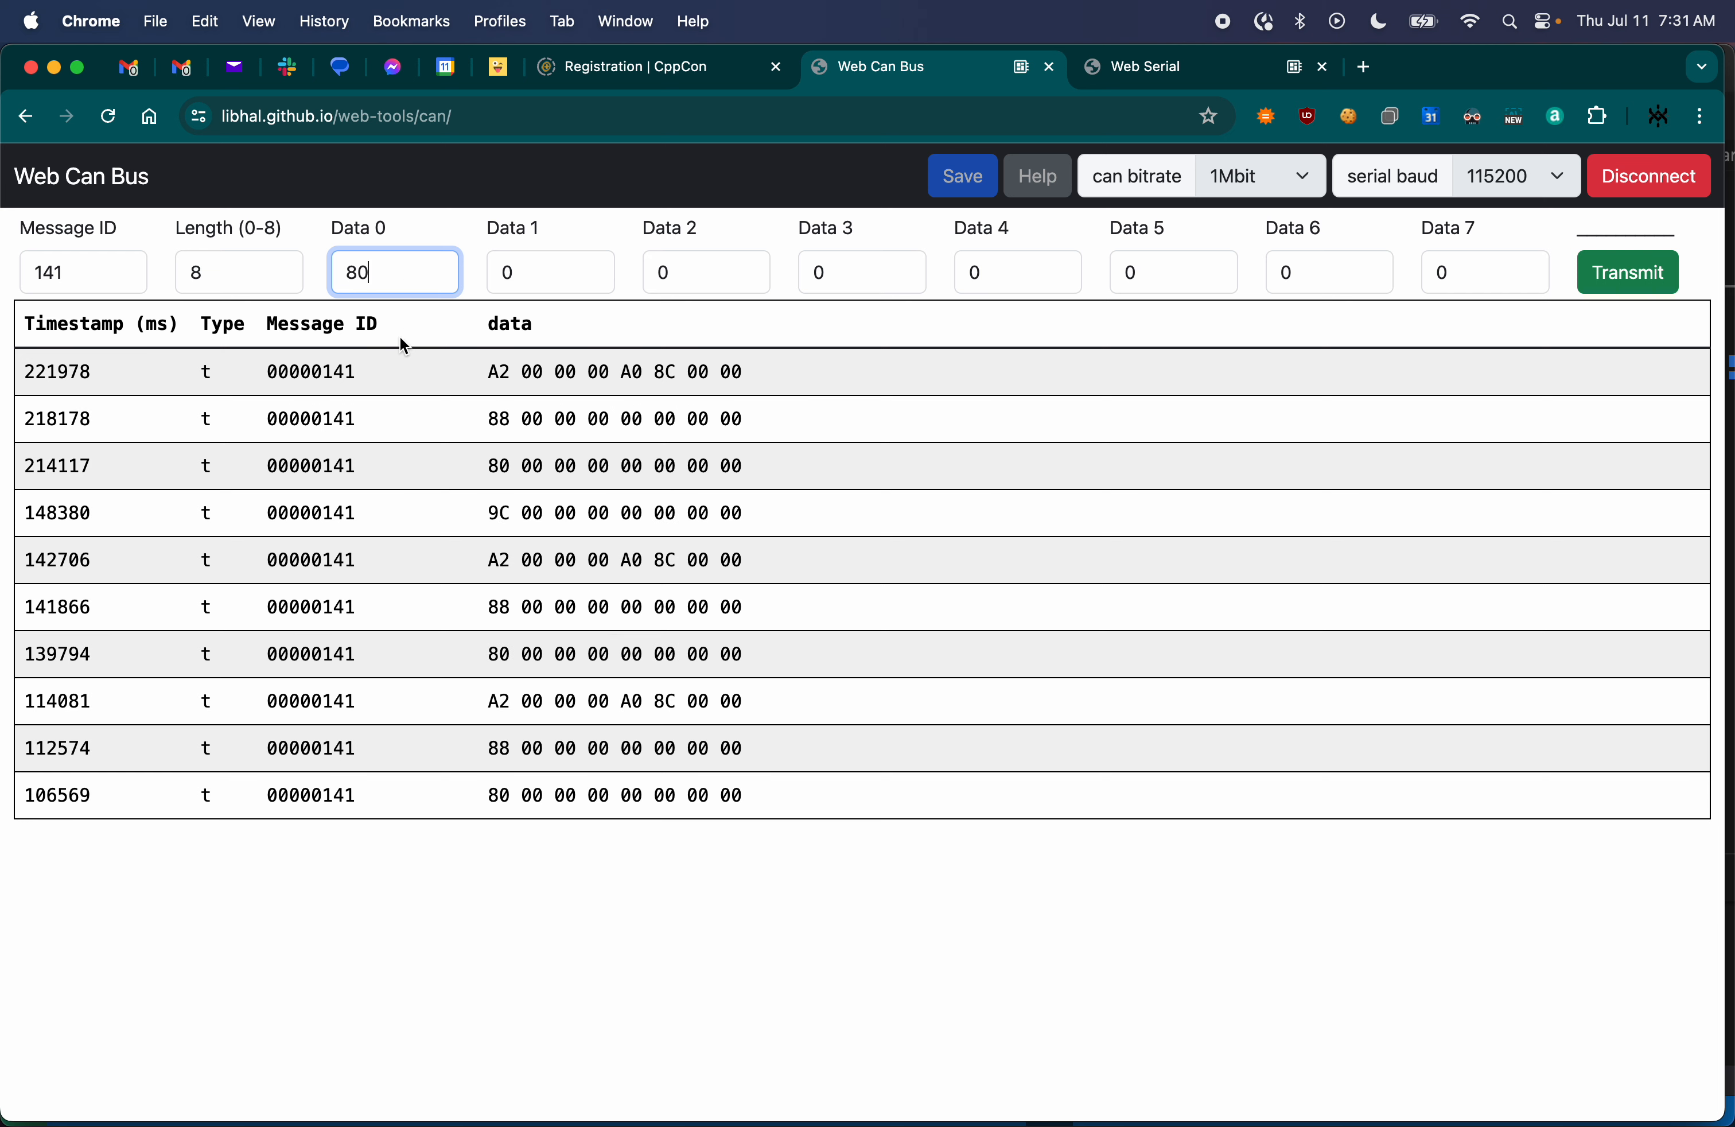
left_click_drag(487, 370, 620, 466)
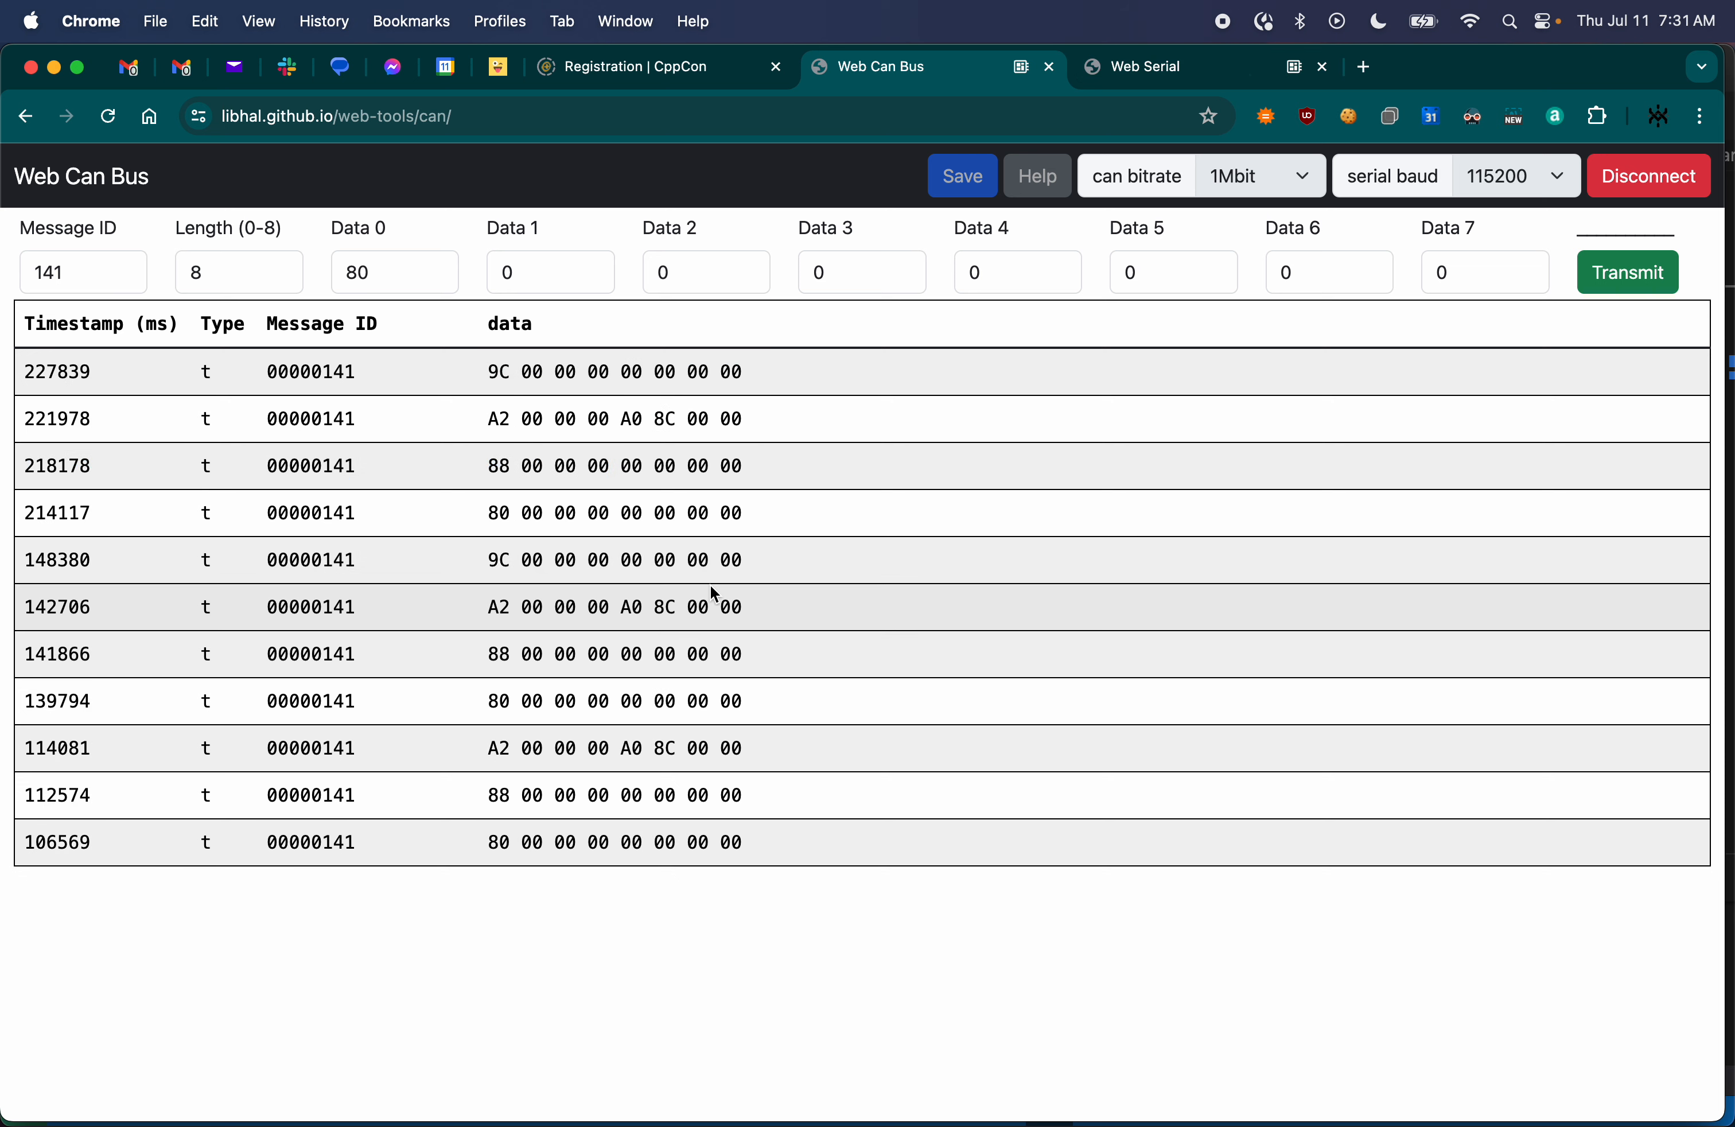
left_click(533, 269)
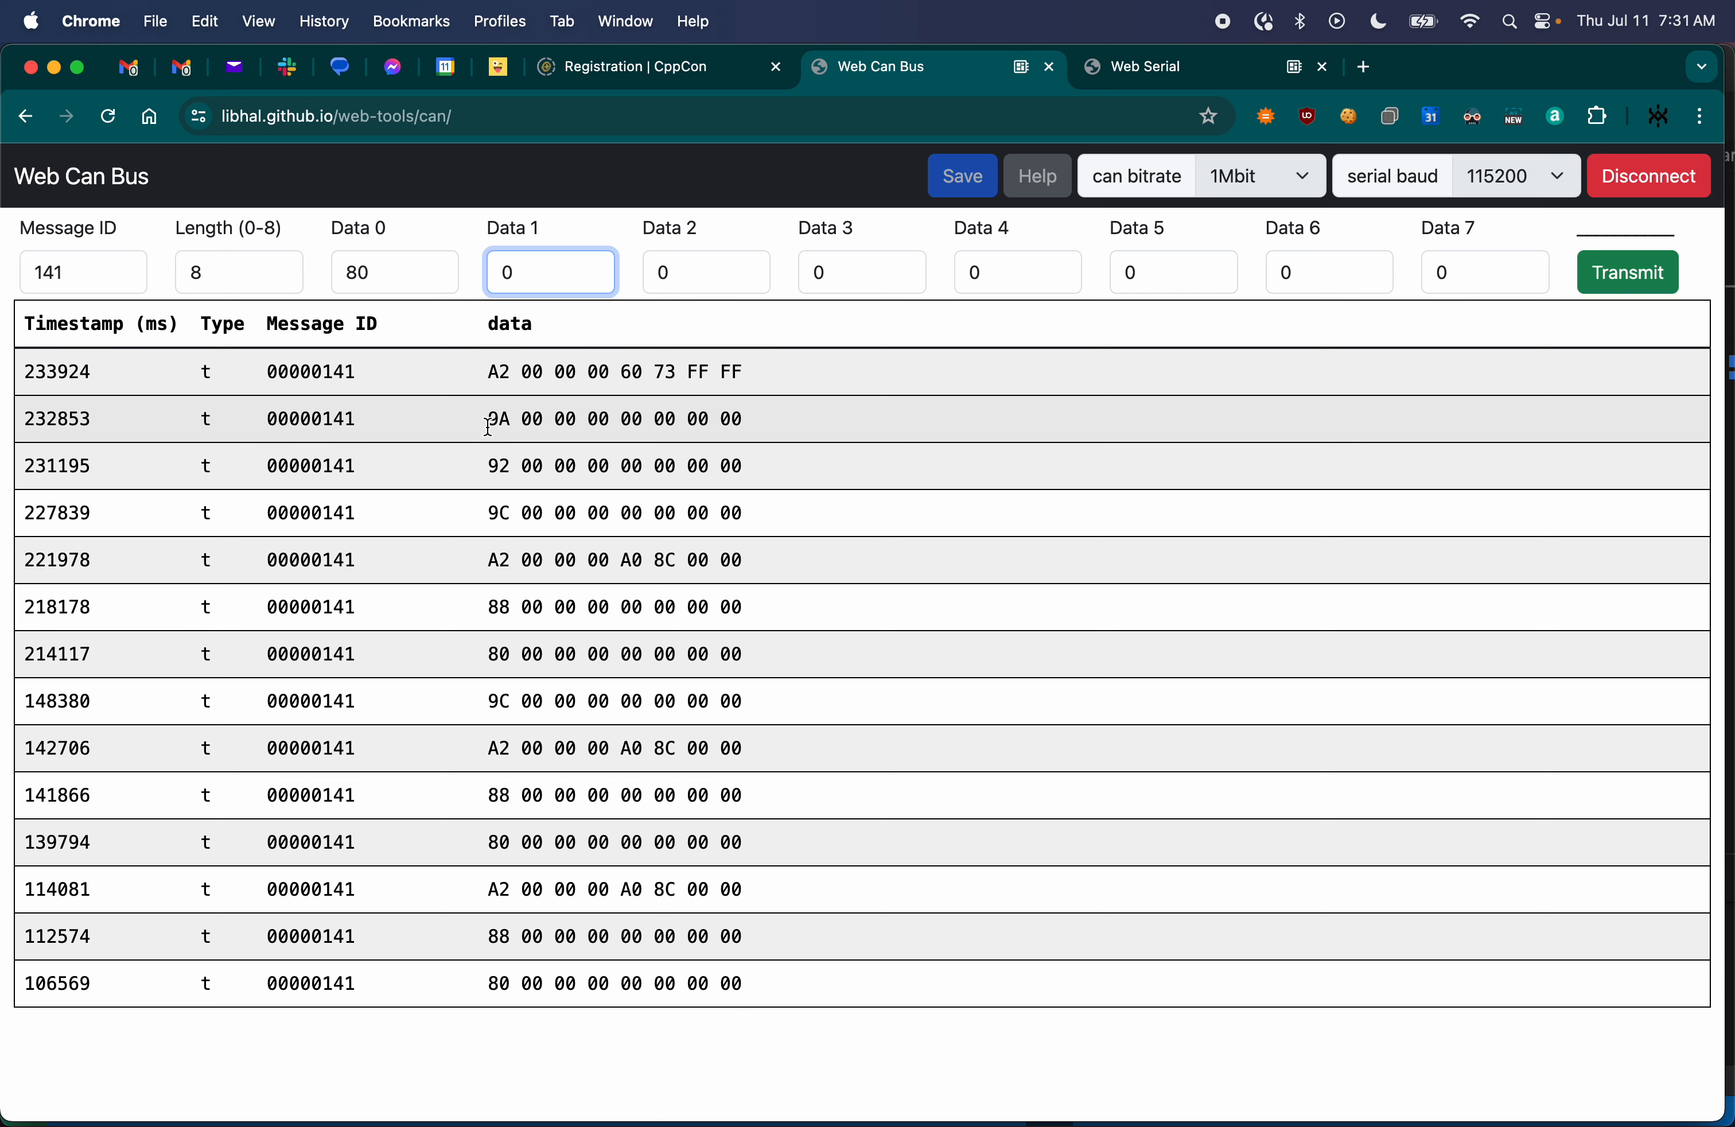
left_click_drag(489, 425, 530, 515)
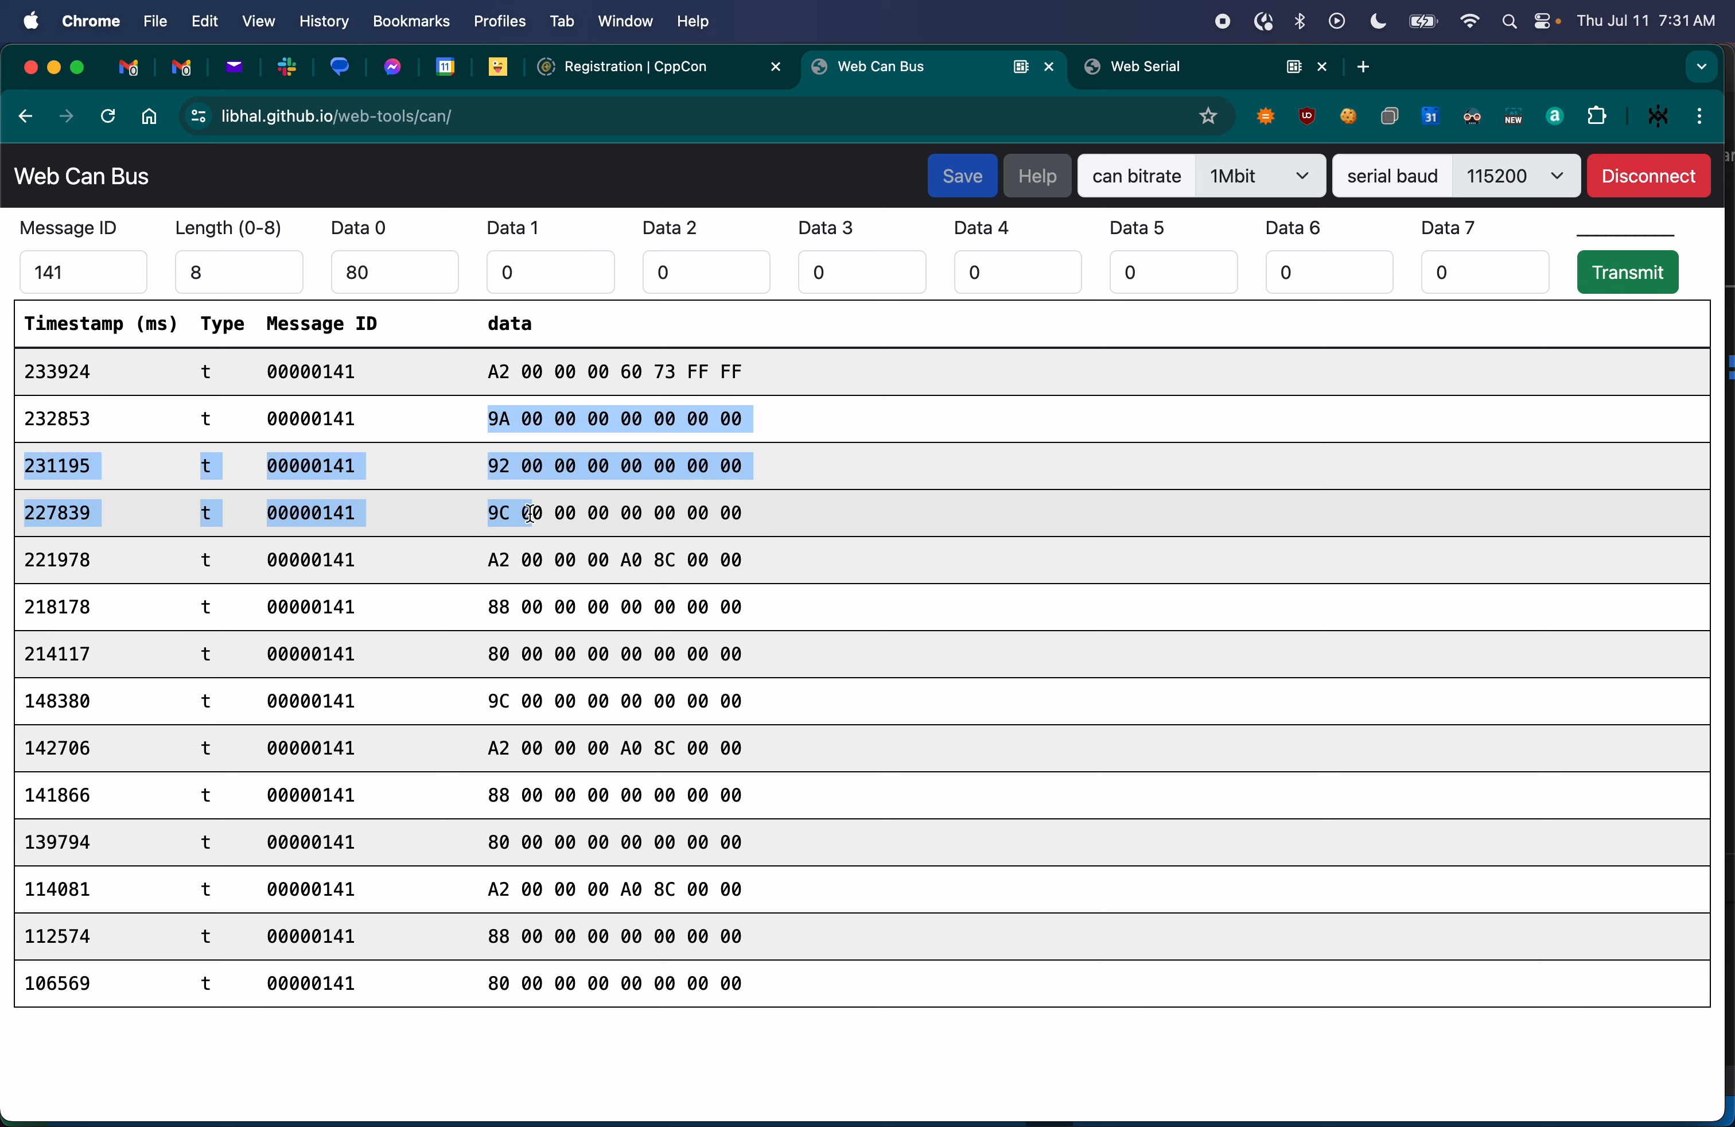
left_click(538, 274)
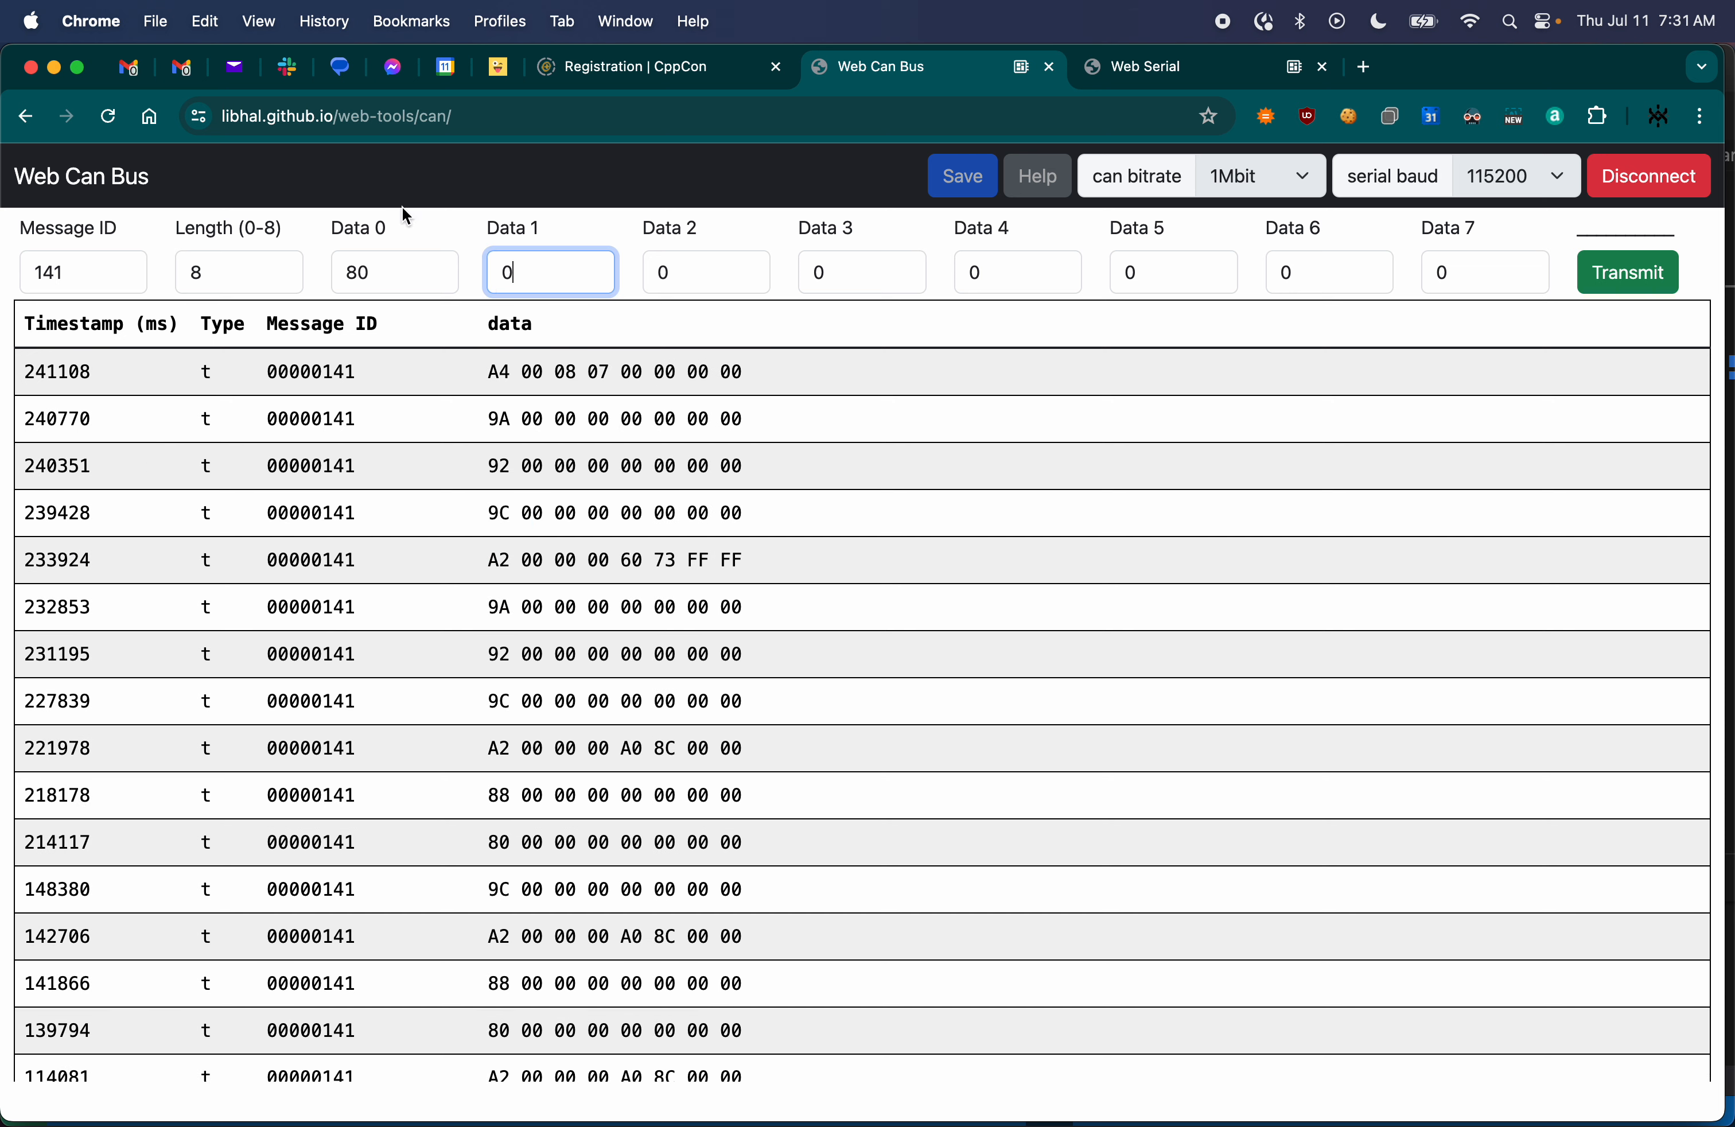
- Keep transmitting the same 80 reply on message ID 141 for each further 9C, 92, 9A and A4 command
left_click(1638, 280)
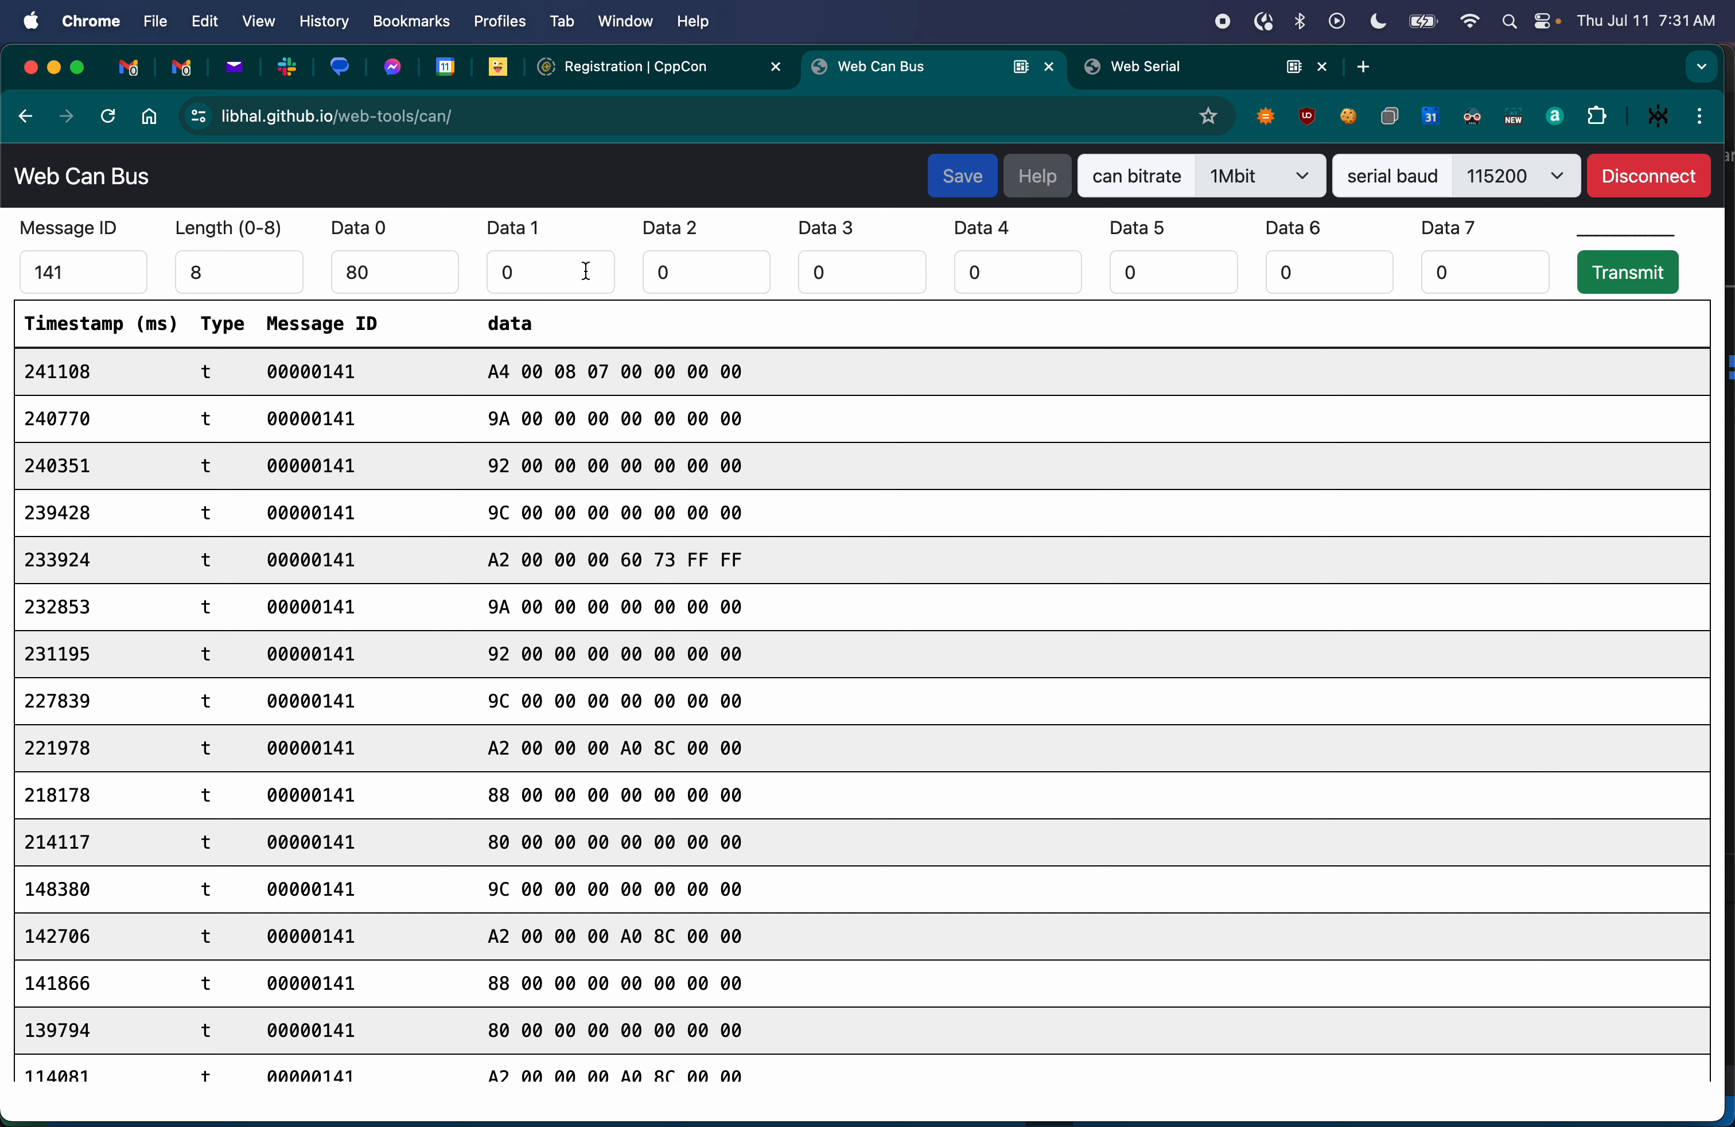
left_click(1626, 290)
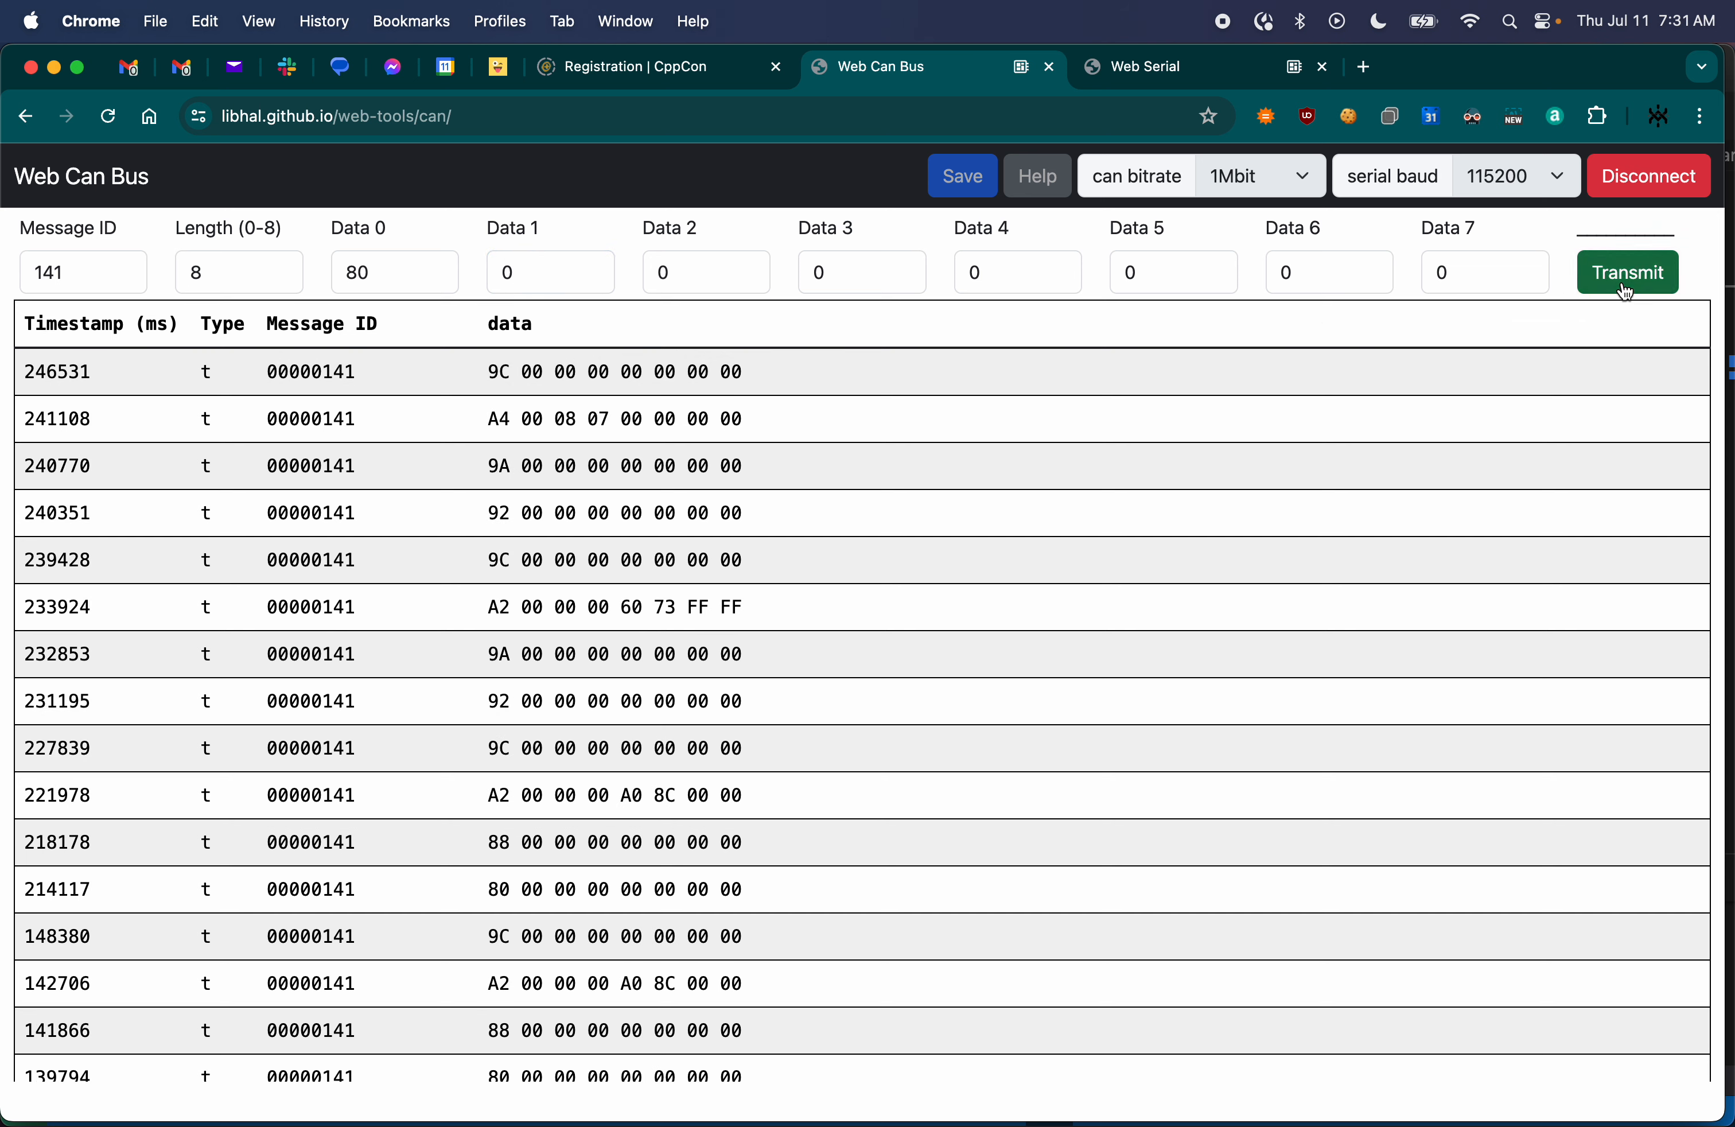
left_click_drag(753, 374, 511, 380)
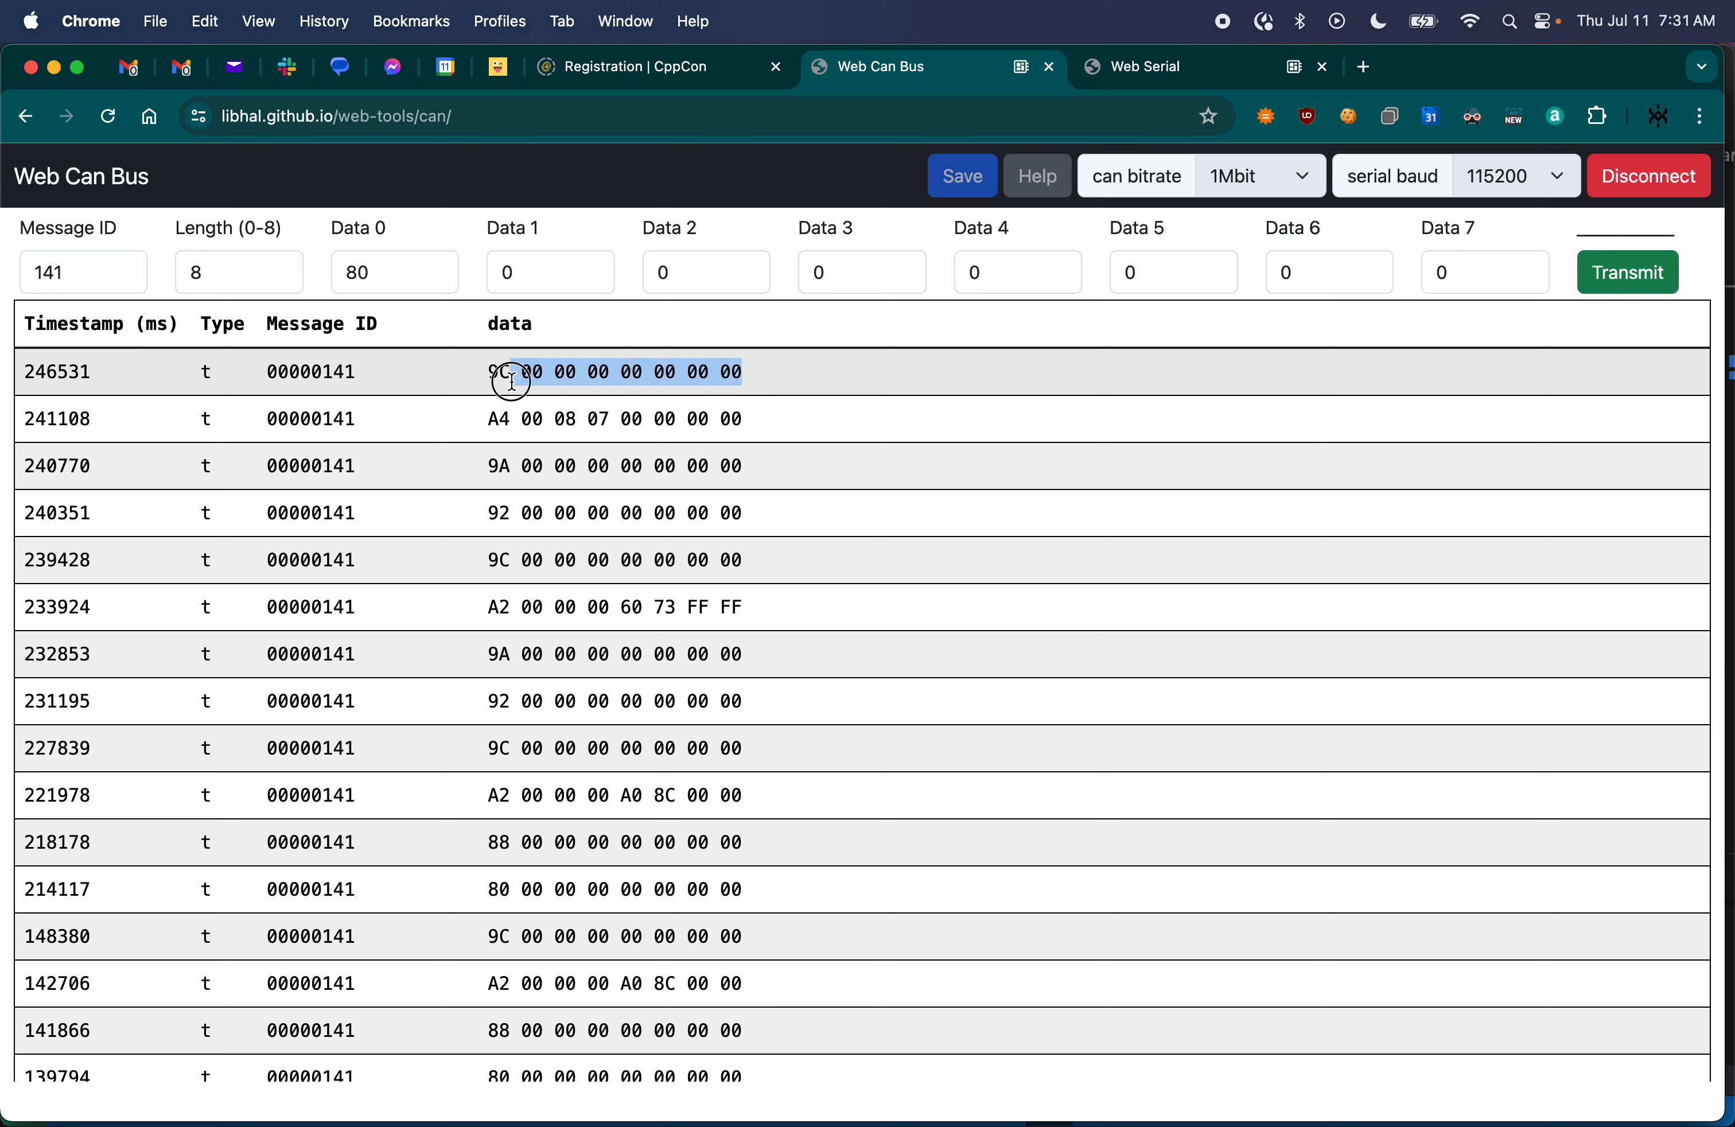
left_click(1648, 275)
left_click(1648, 276)
left_click(1648, 275)
left_click(1647, 276)
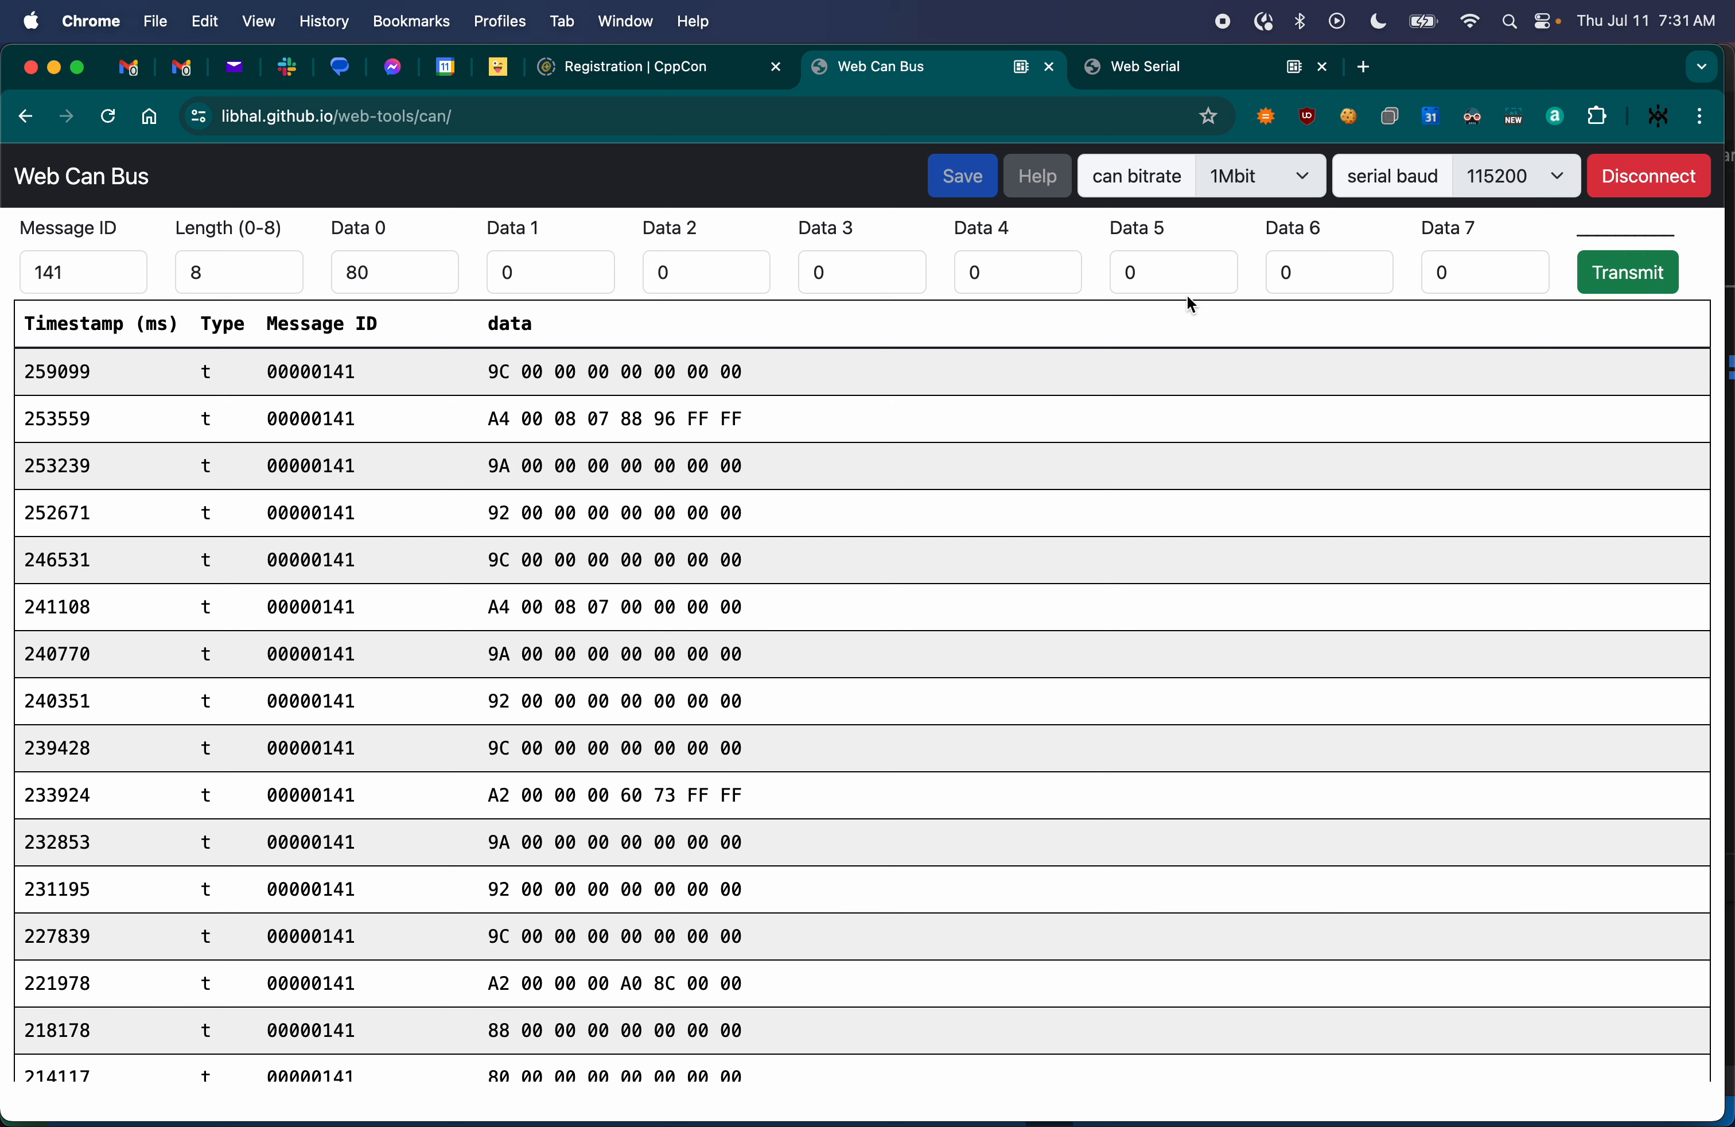
left_click(1620, 277)
left_click(1620, 276)
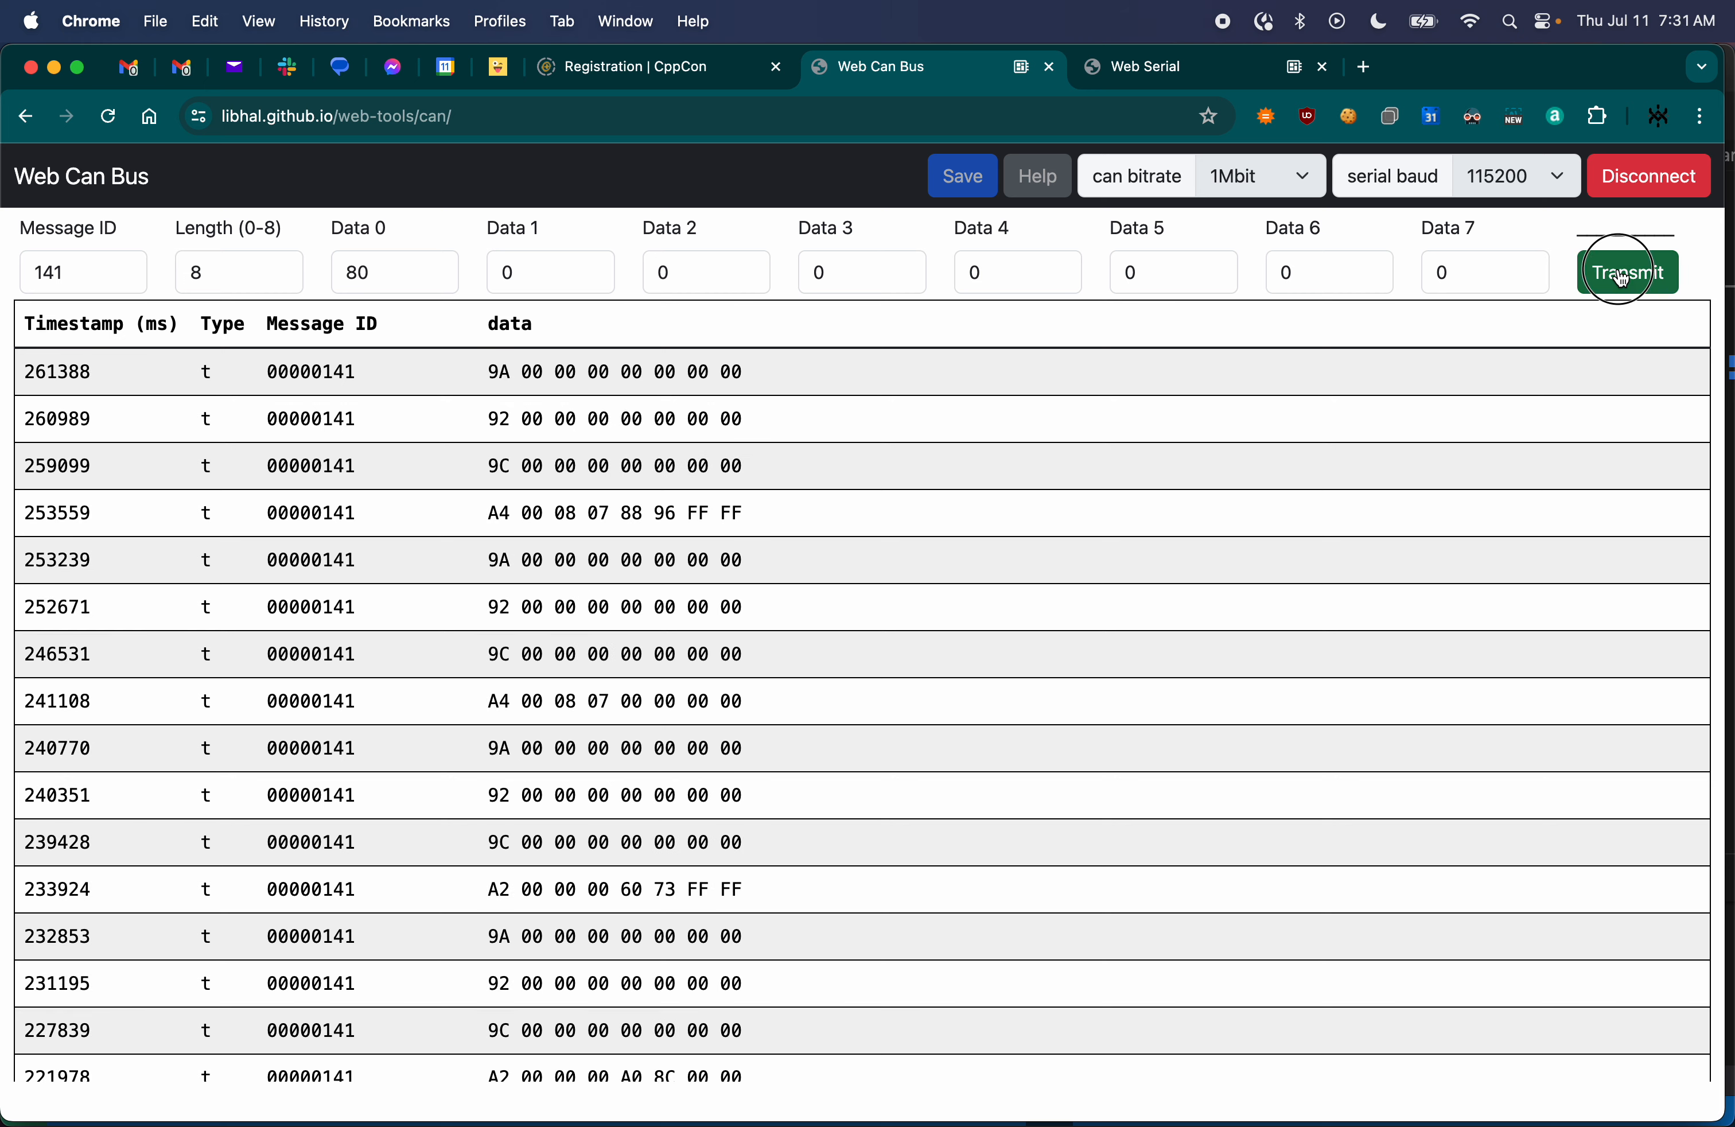
left_click(1620, 277)
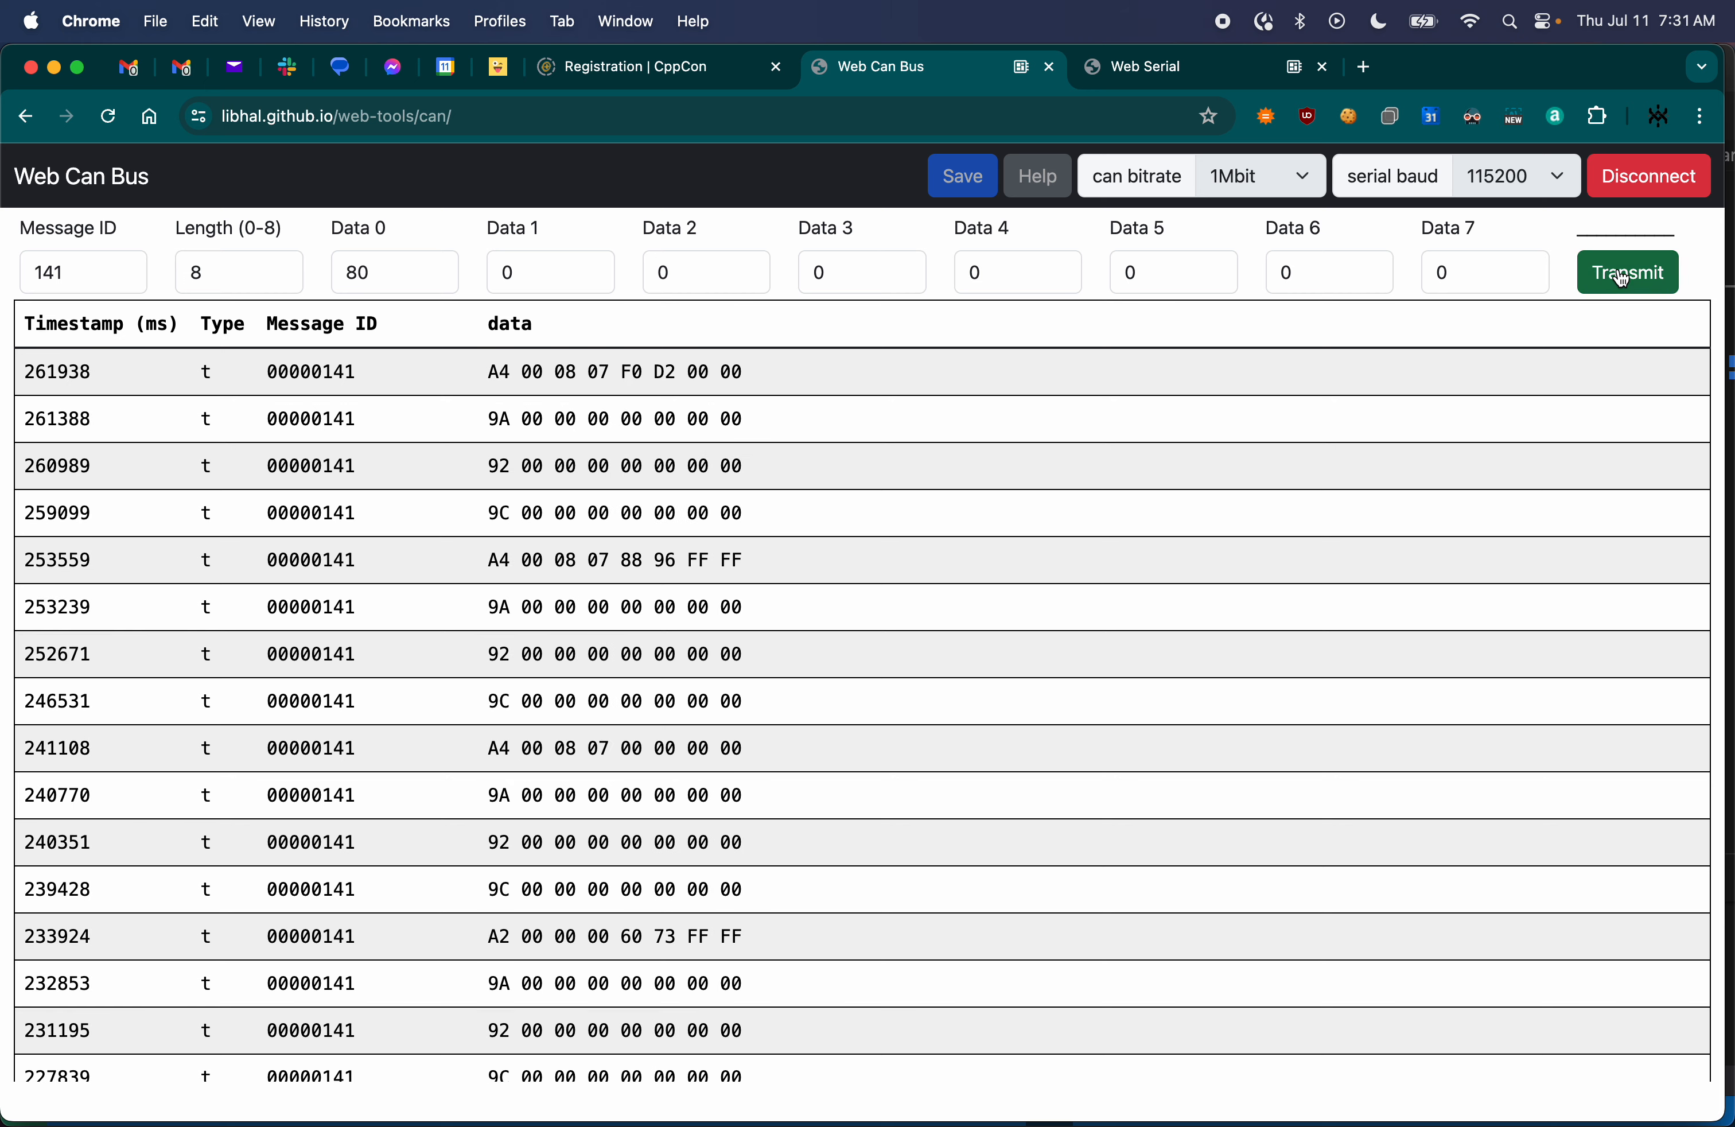
- Examine the numbered feedback blocks in the Web Serial console, including the raw values and the angle, current, speed, volts and temperature readings
left_click(1174, 65)
scroll(139, 393, "up", 5)
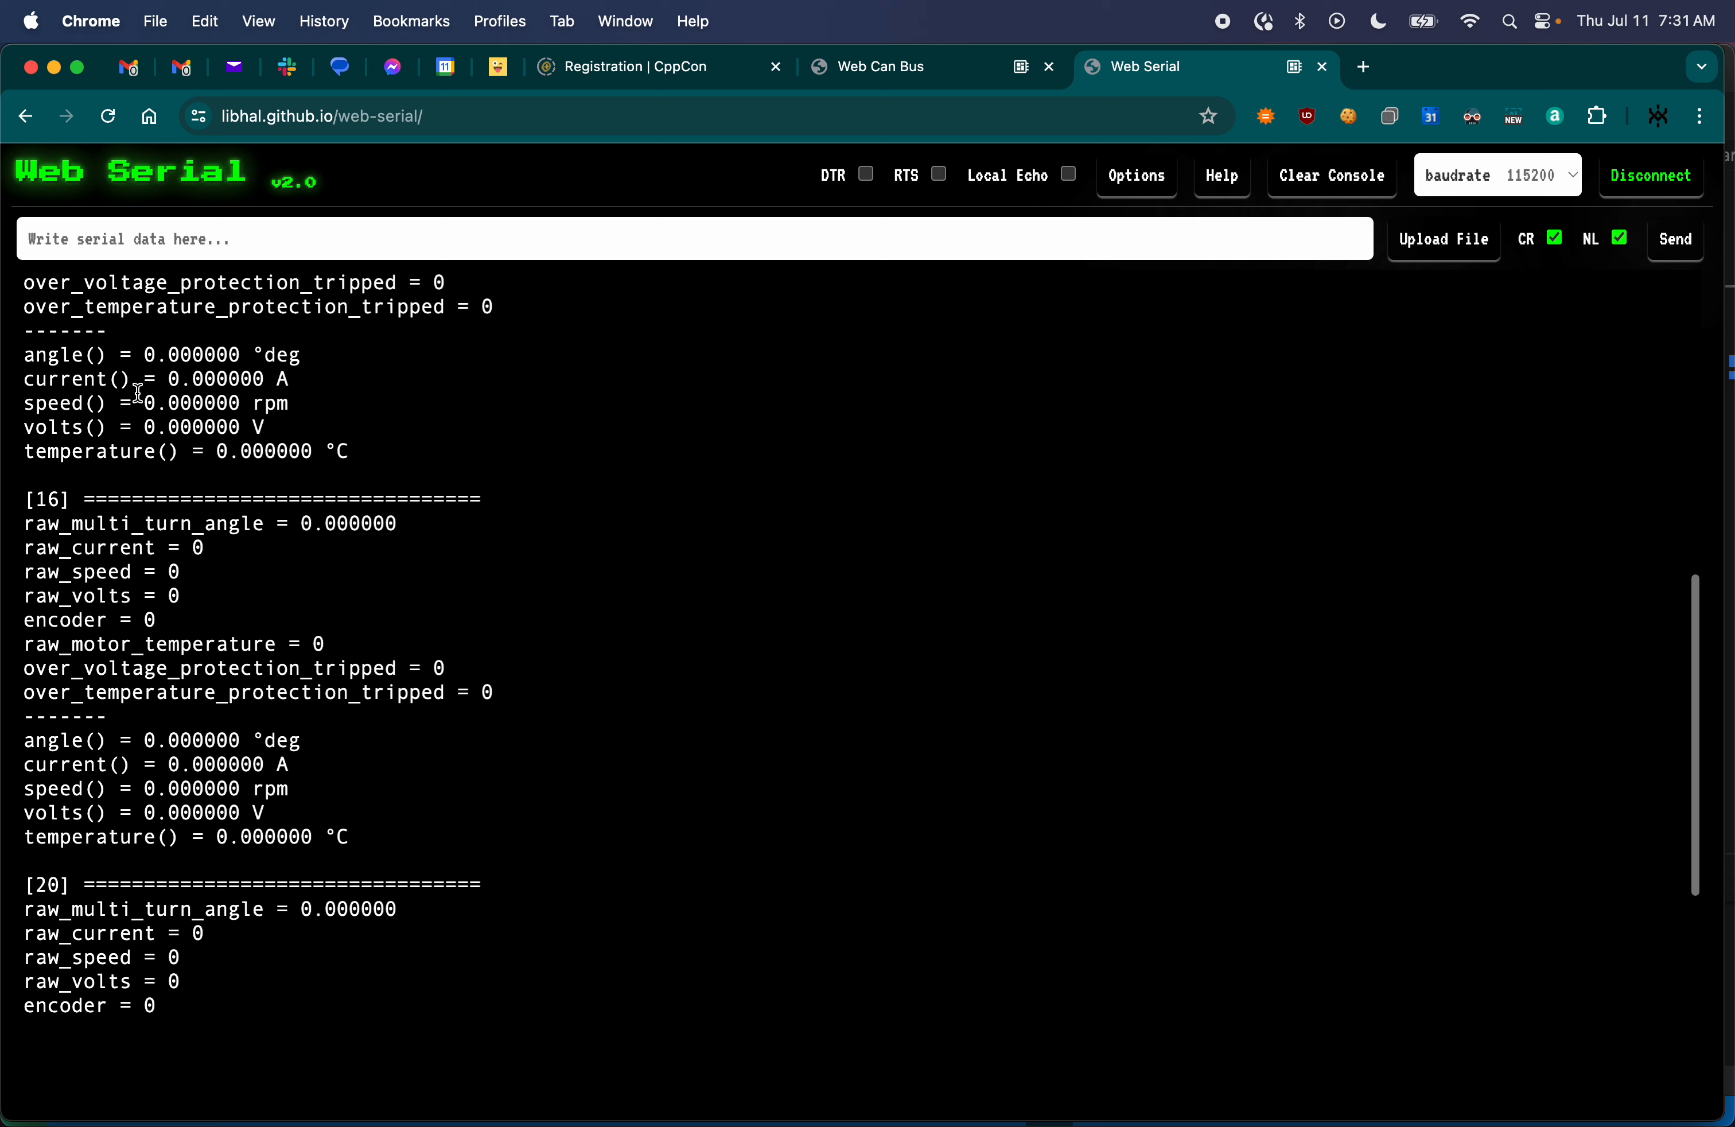
scroll(139, 393, "up", 10)
scroll(101, 547, "down", 5)
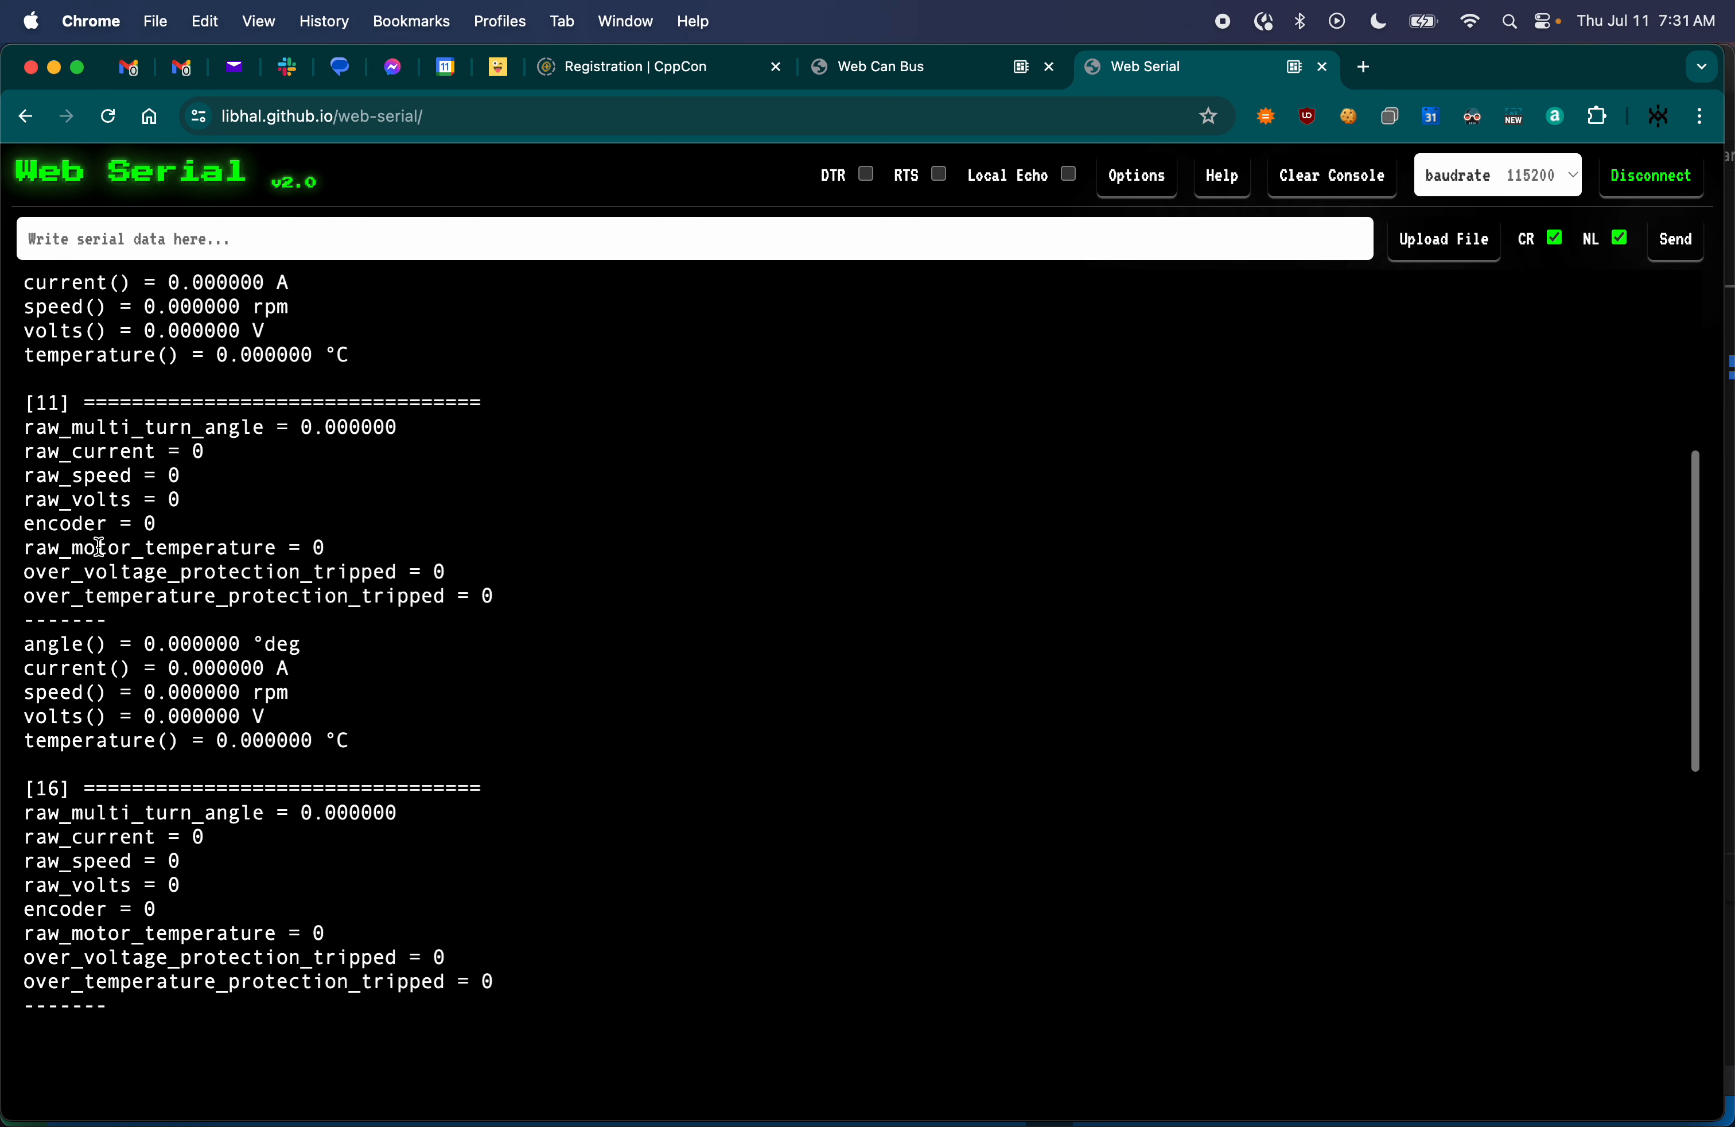
left_click_drag(62, 402, 110, 696)
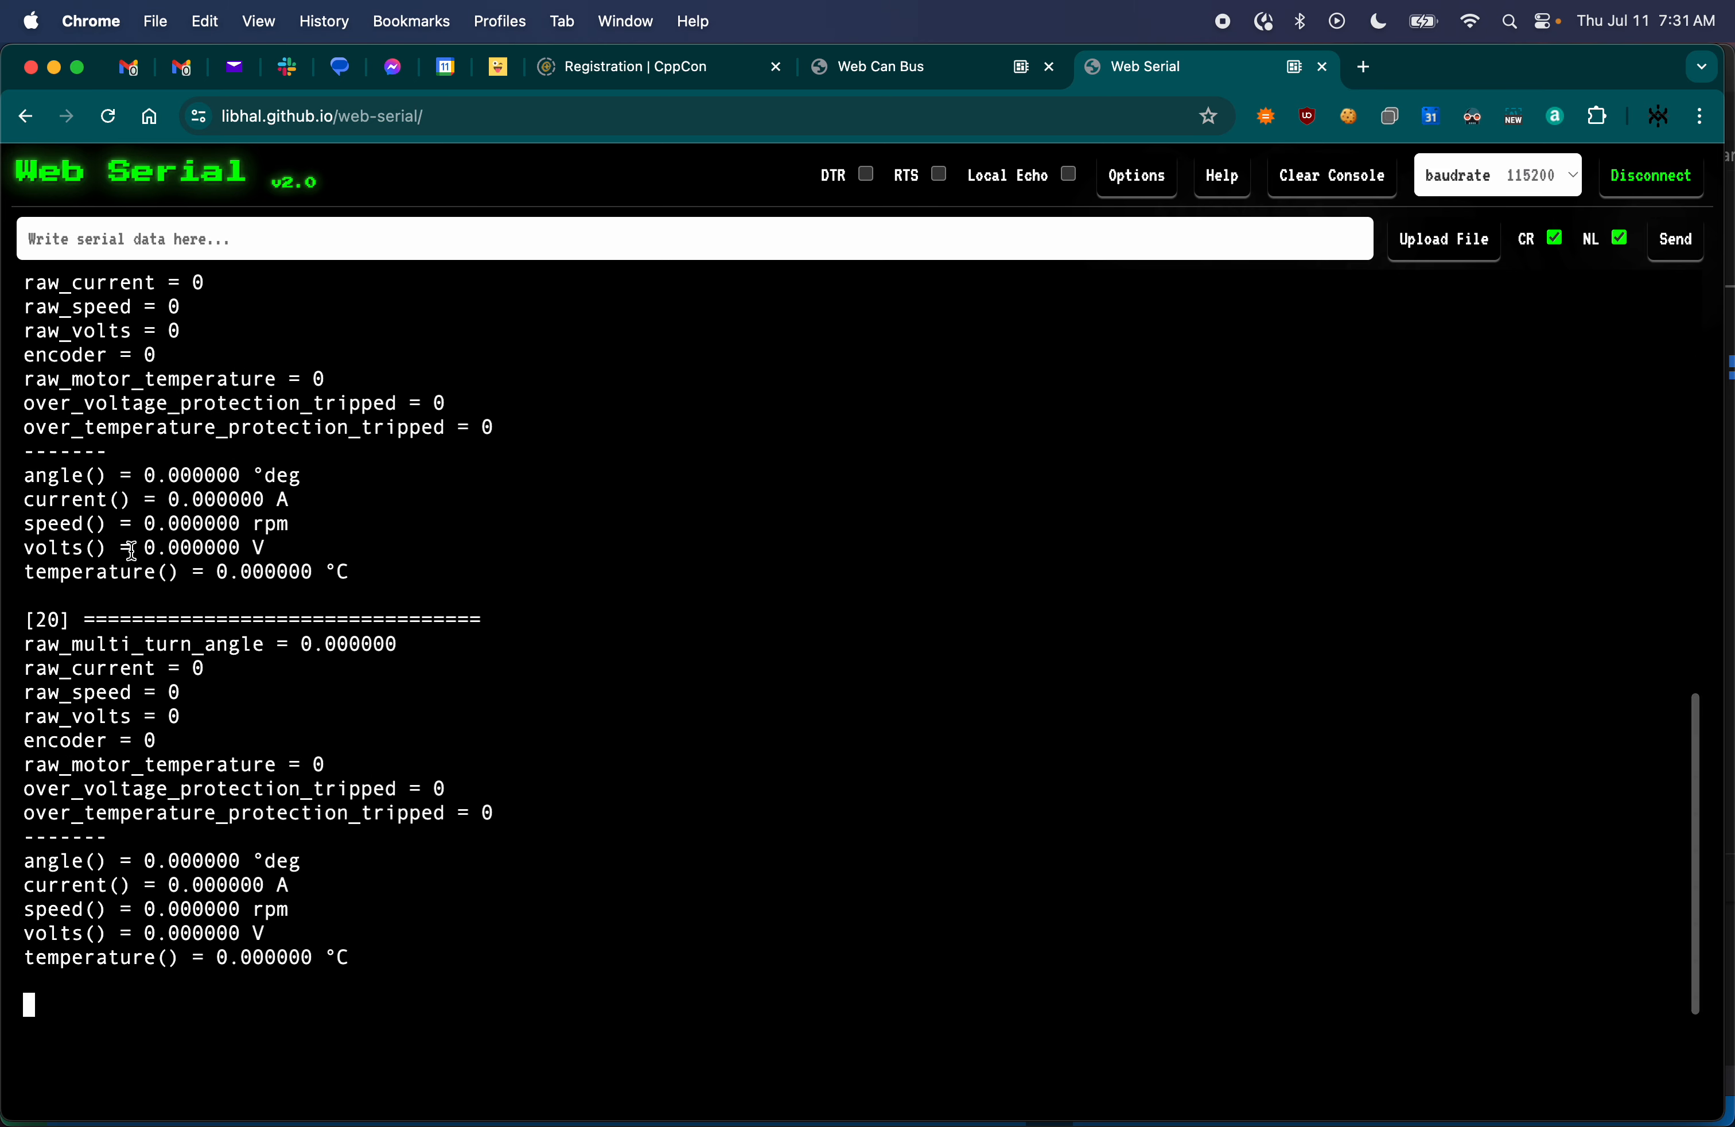
left_click_drag(113, 620, 159, 964)
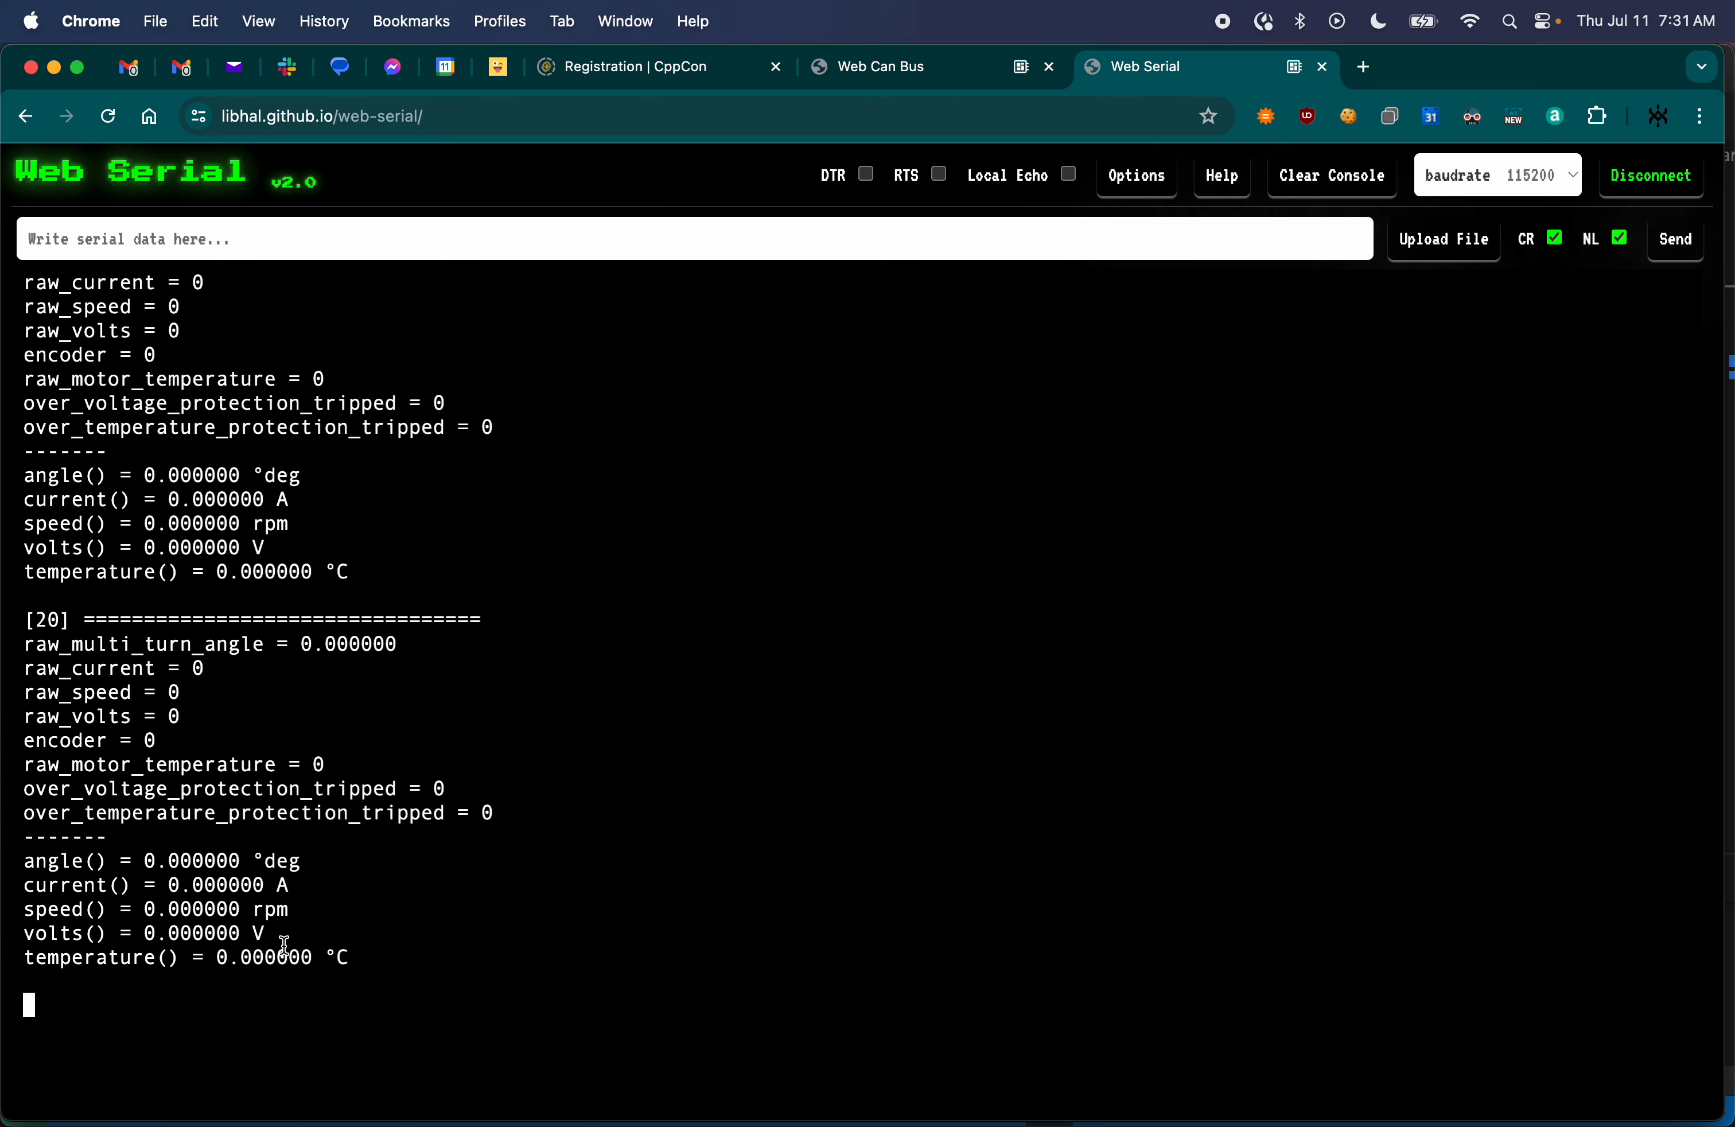
- Restart the servo application by toggling DTR on the Web Serial page and return to Web Can Bus
left_click(951, 65)
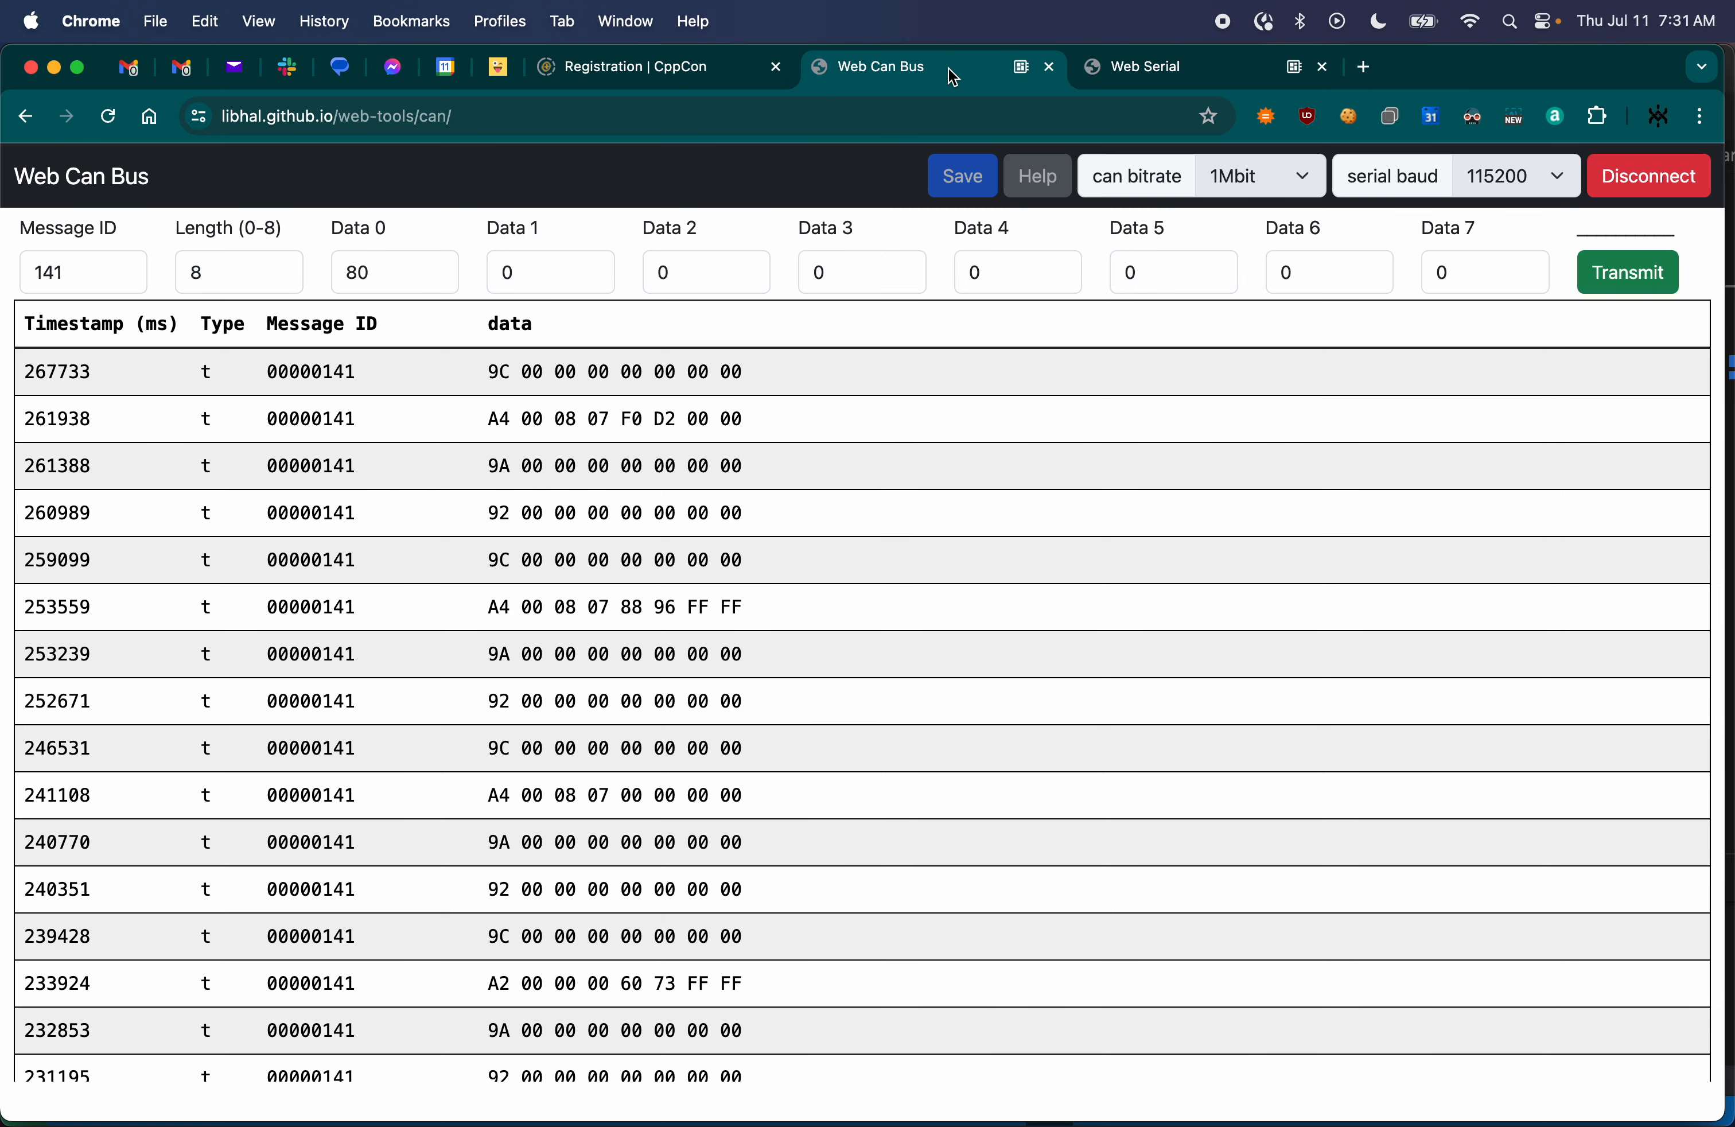
left_click(1112, 71)
left_click(866, 176)
left_click(896, 58)
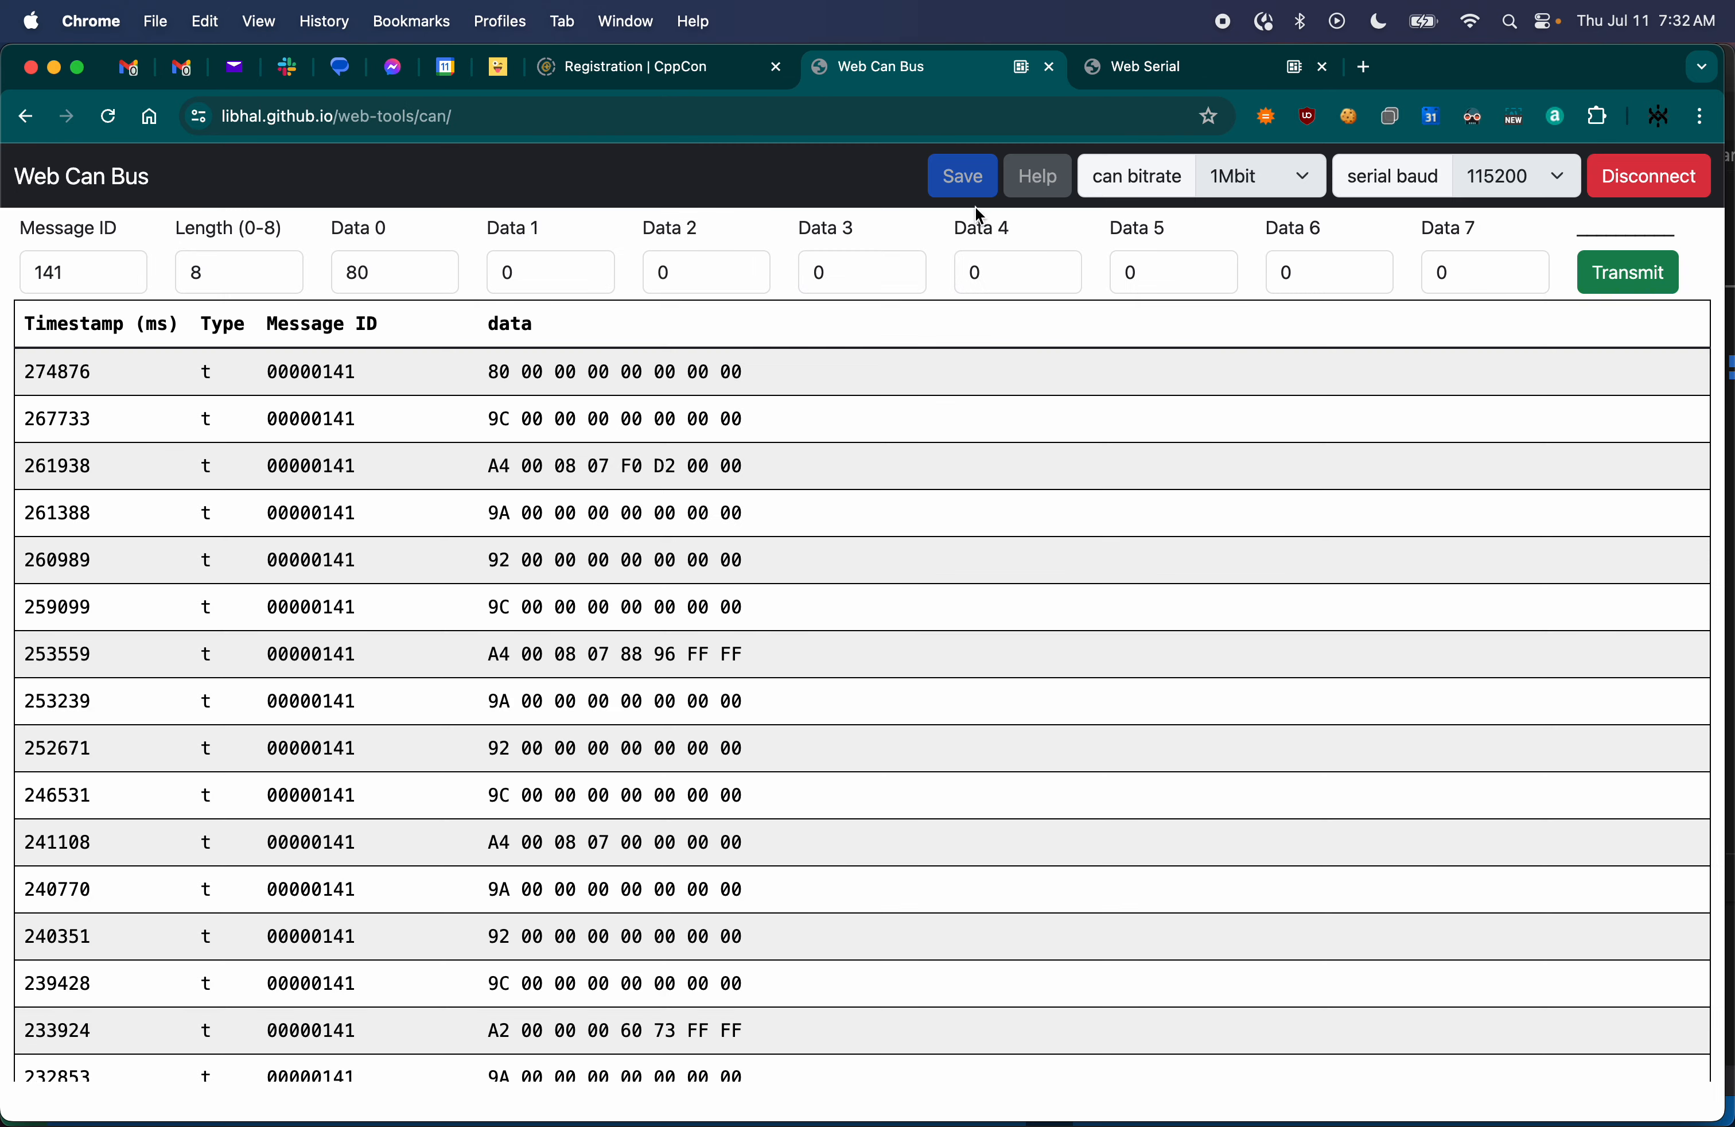
- Set Data 1 through Data 7 of the outgoing message to aa, bb, cc, dd, ee, ff and ff
double_click(553, 273)
type("aa")
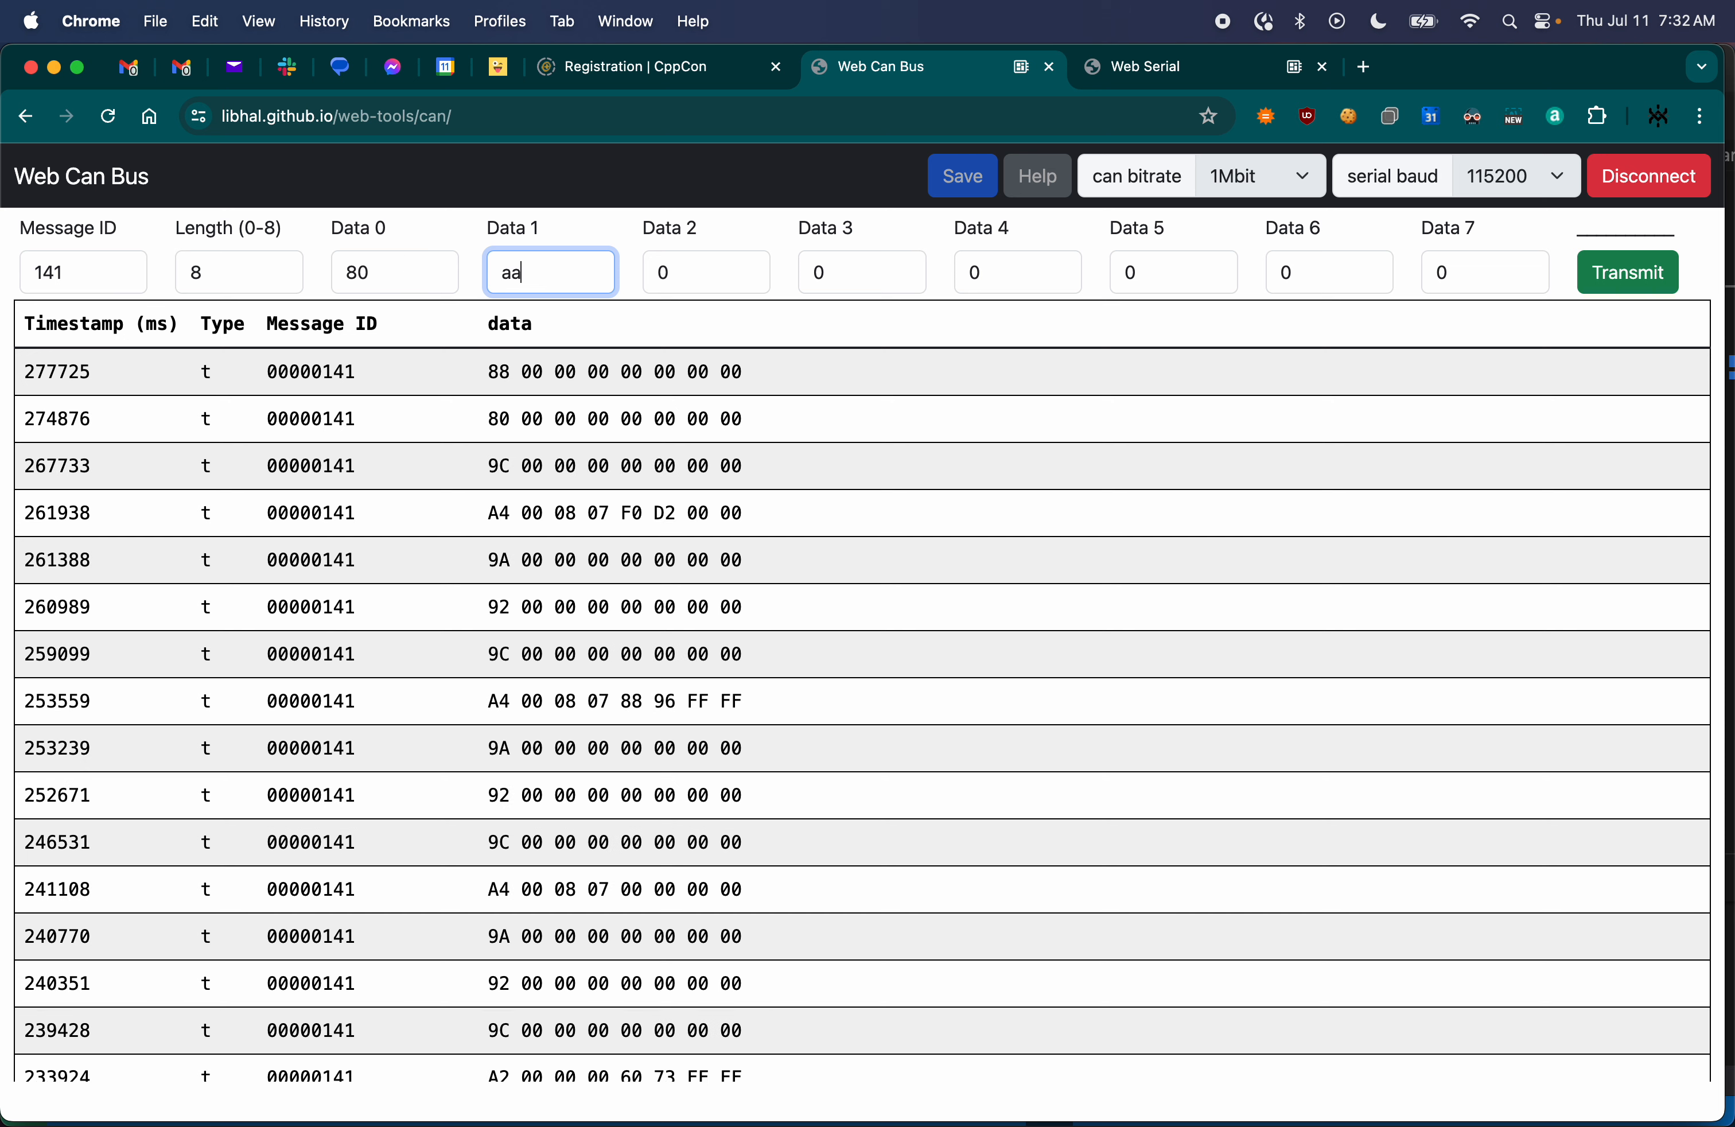
key("Tab")
type("bb")
key("Tab")
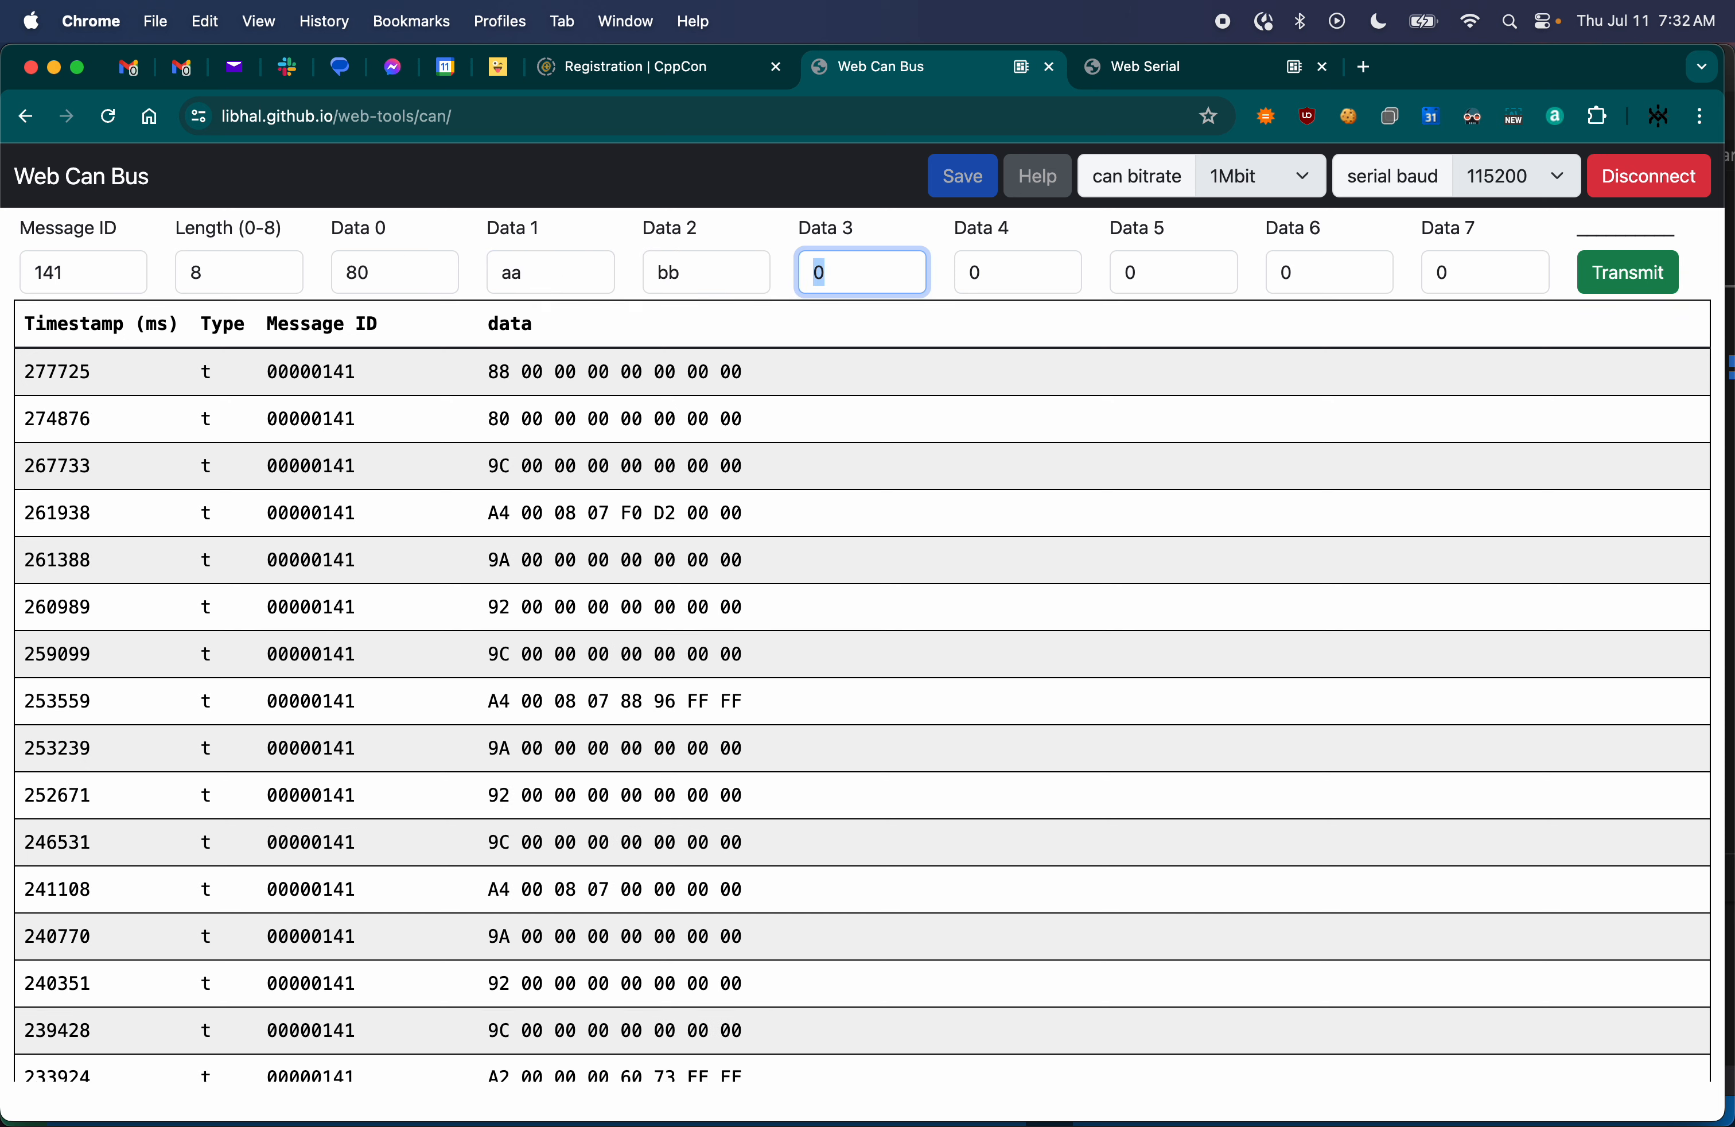
type("cc")
key("Tab")
type("dd")
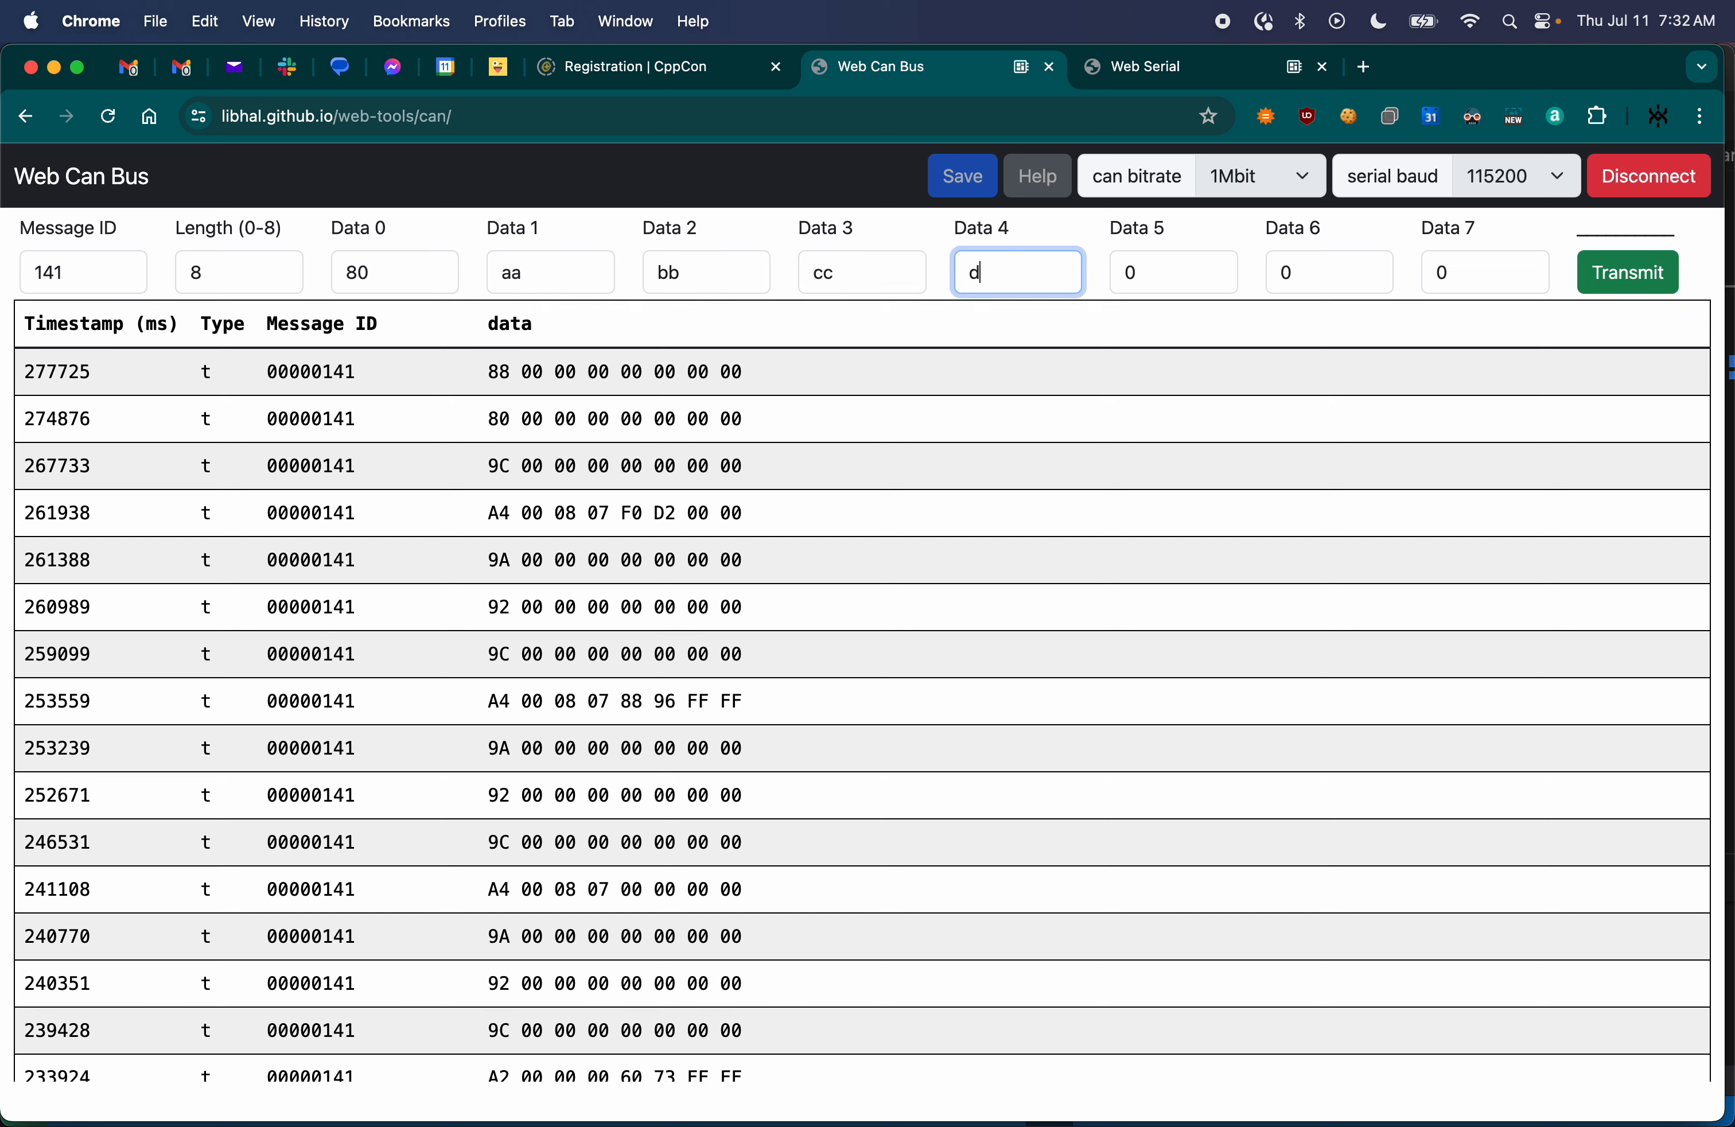
key("Tab")
type("ee")
key("Tab")
type("ff")
key("Tab")
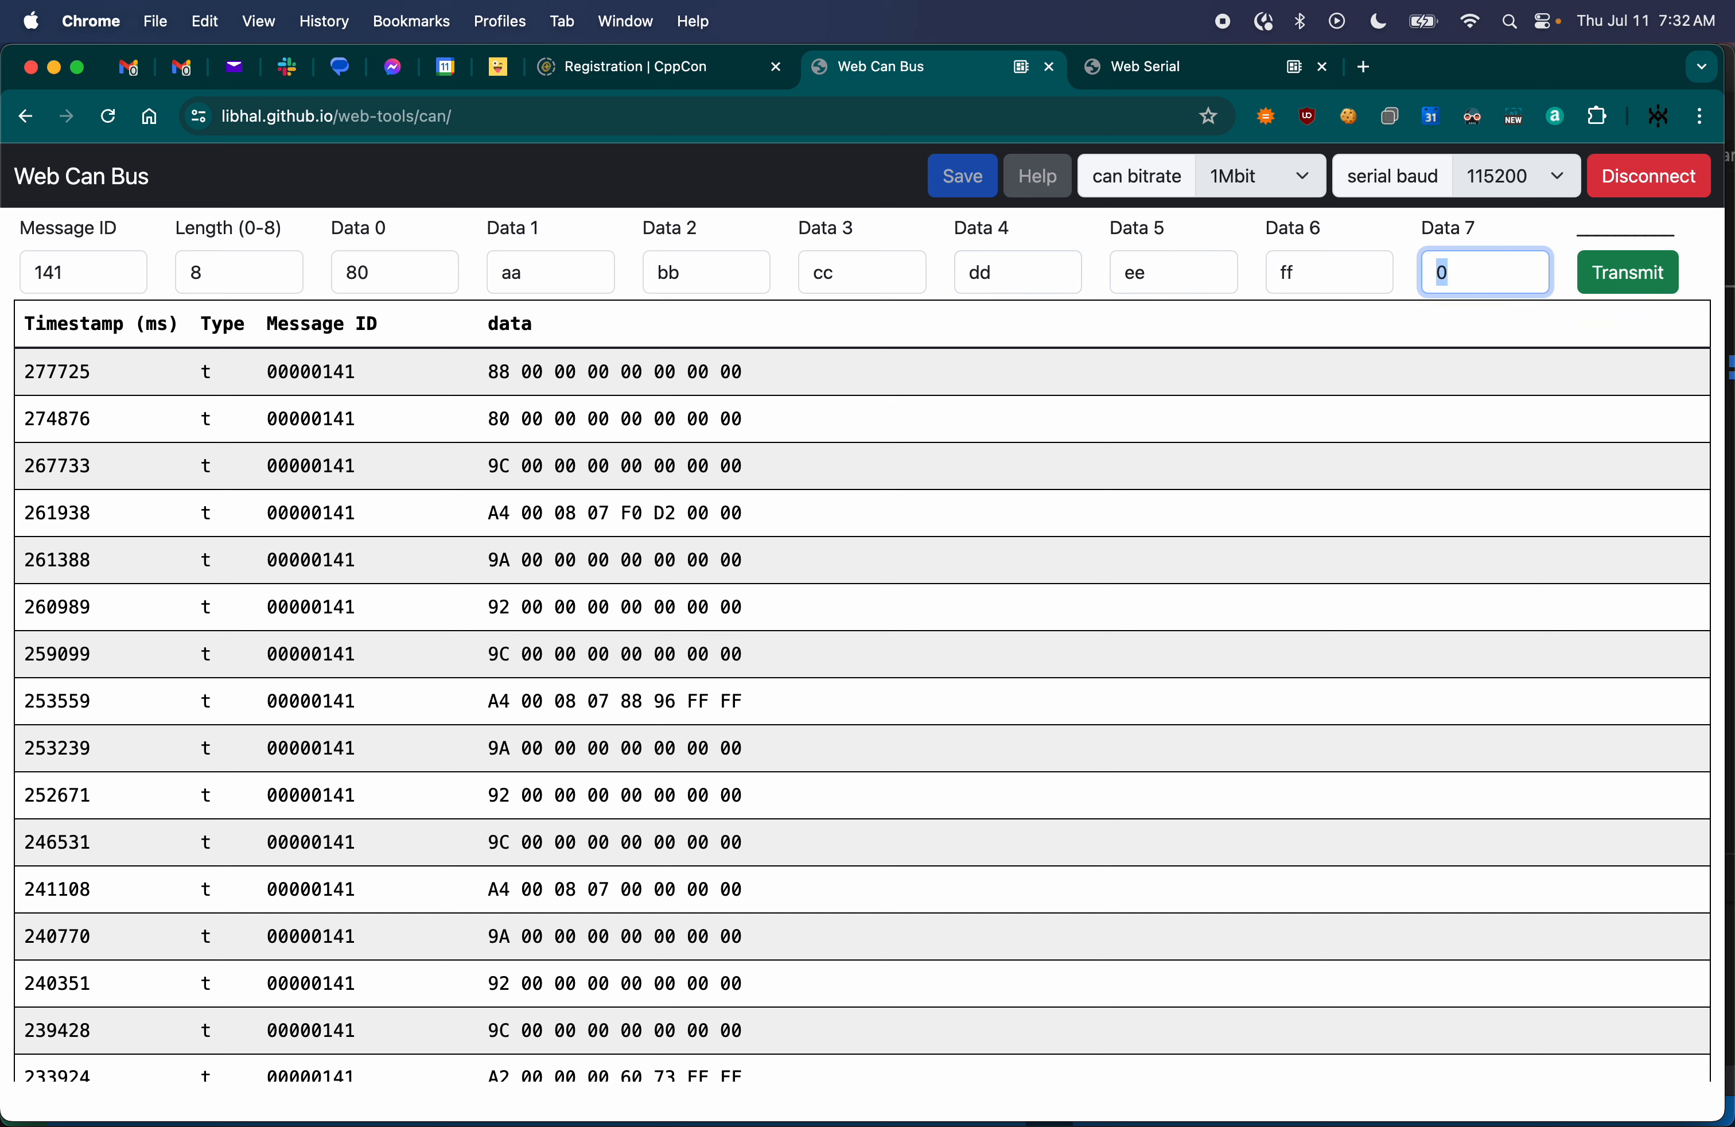
type("ff")
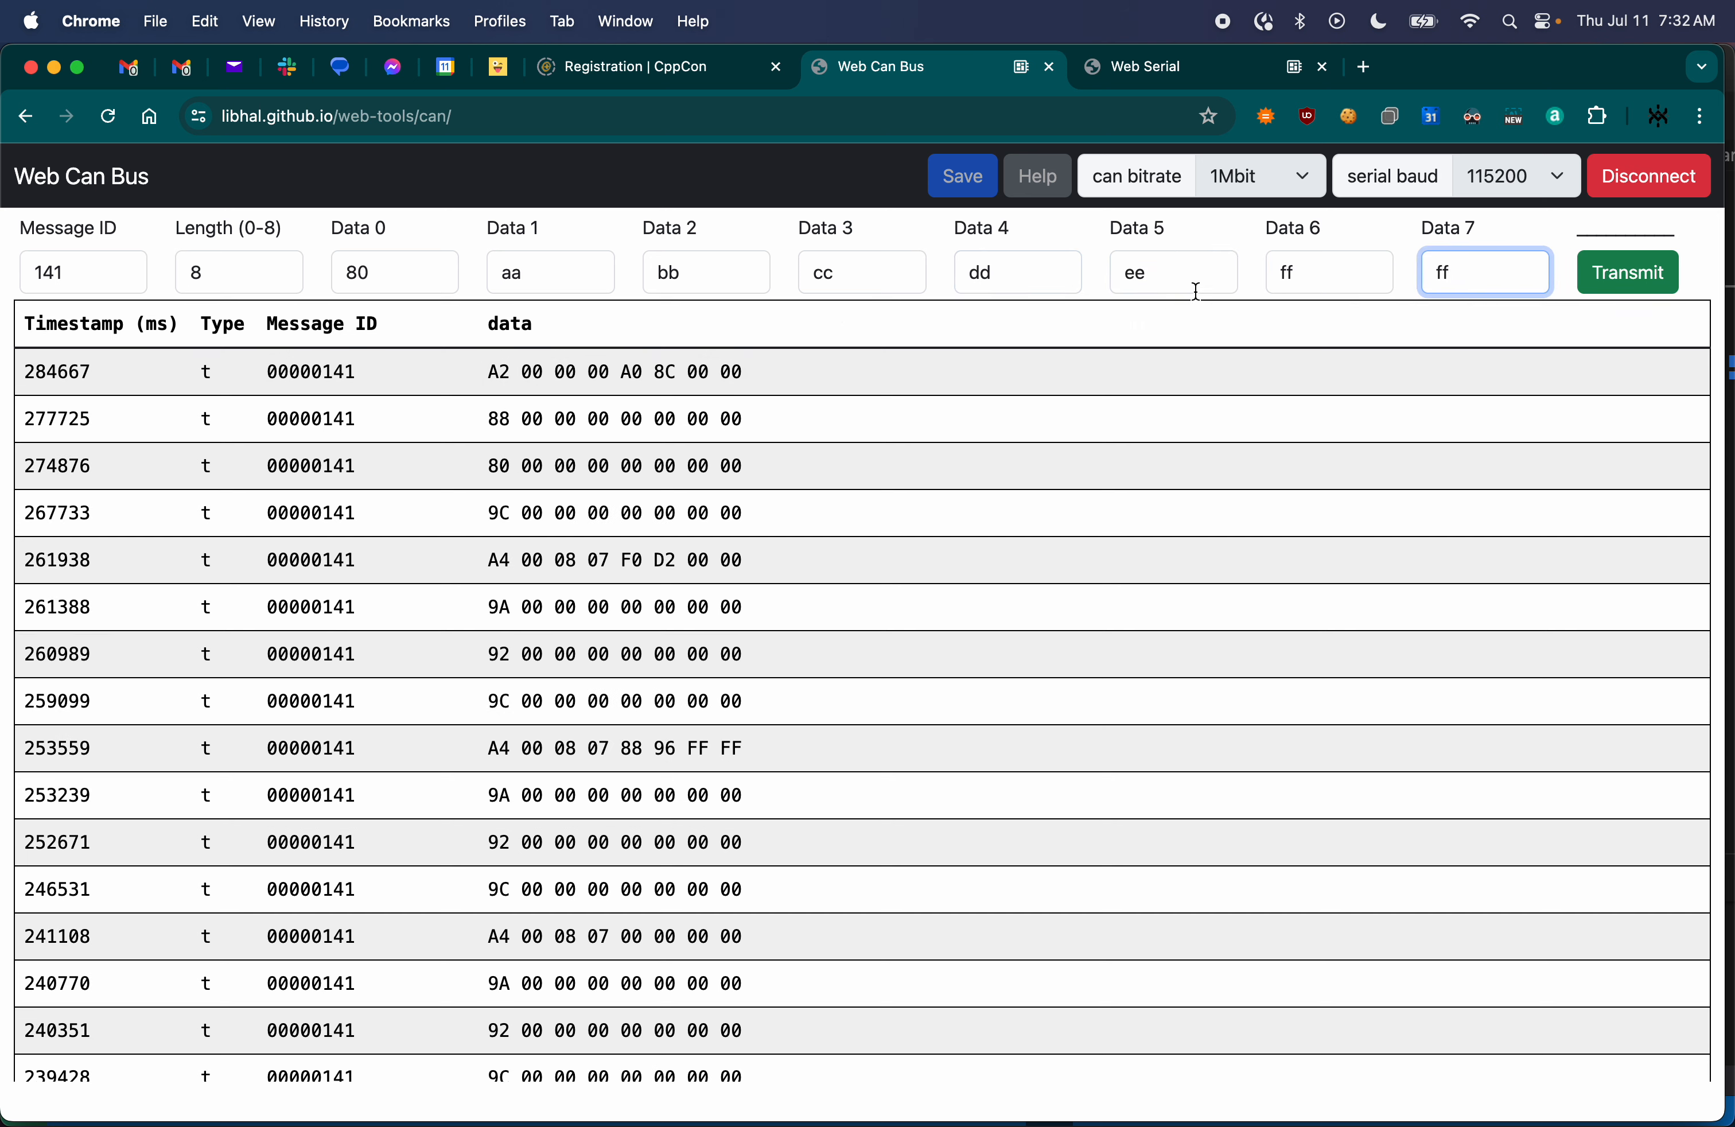
- Transmit the 80 aa bb cc dd ee ff ff message in reply to the servo commands and examine the Web Serial feedback readings
left_click(1155, 281)
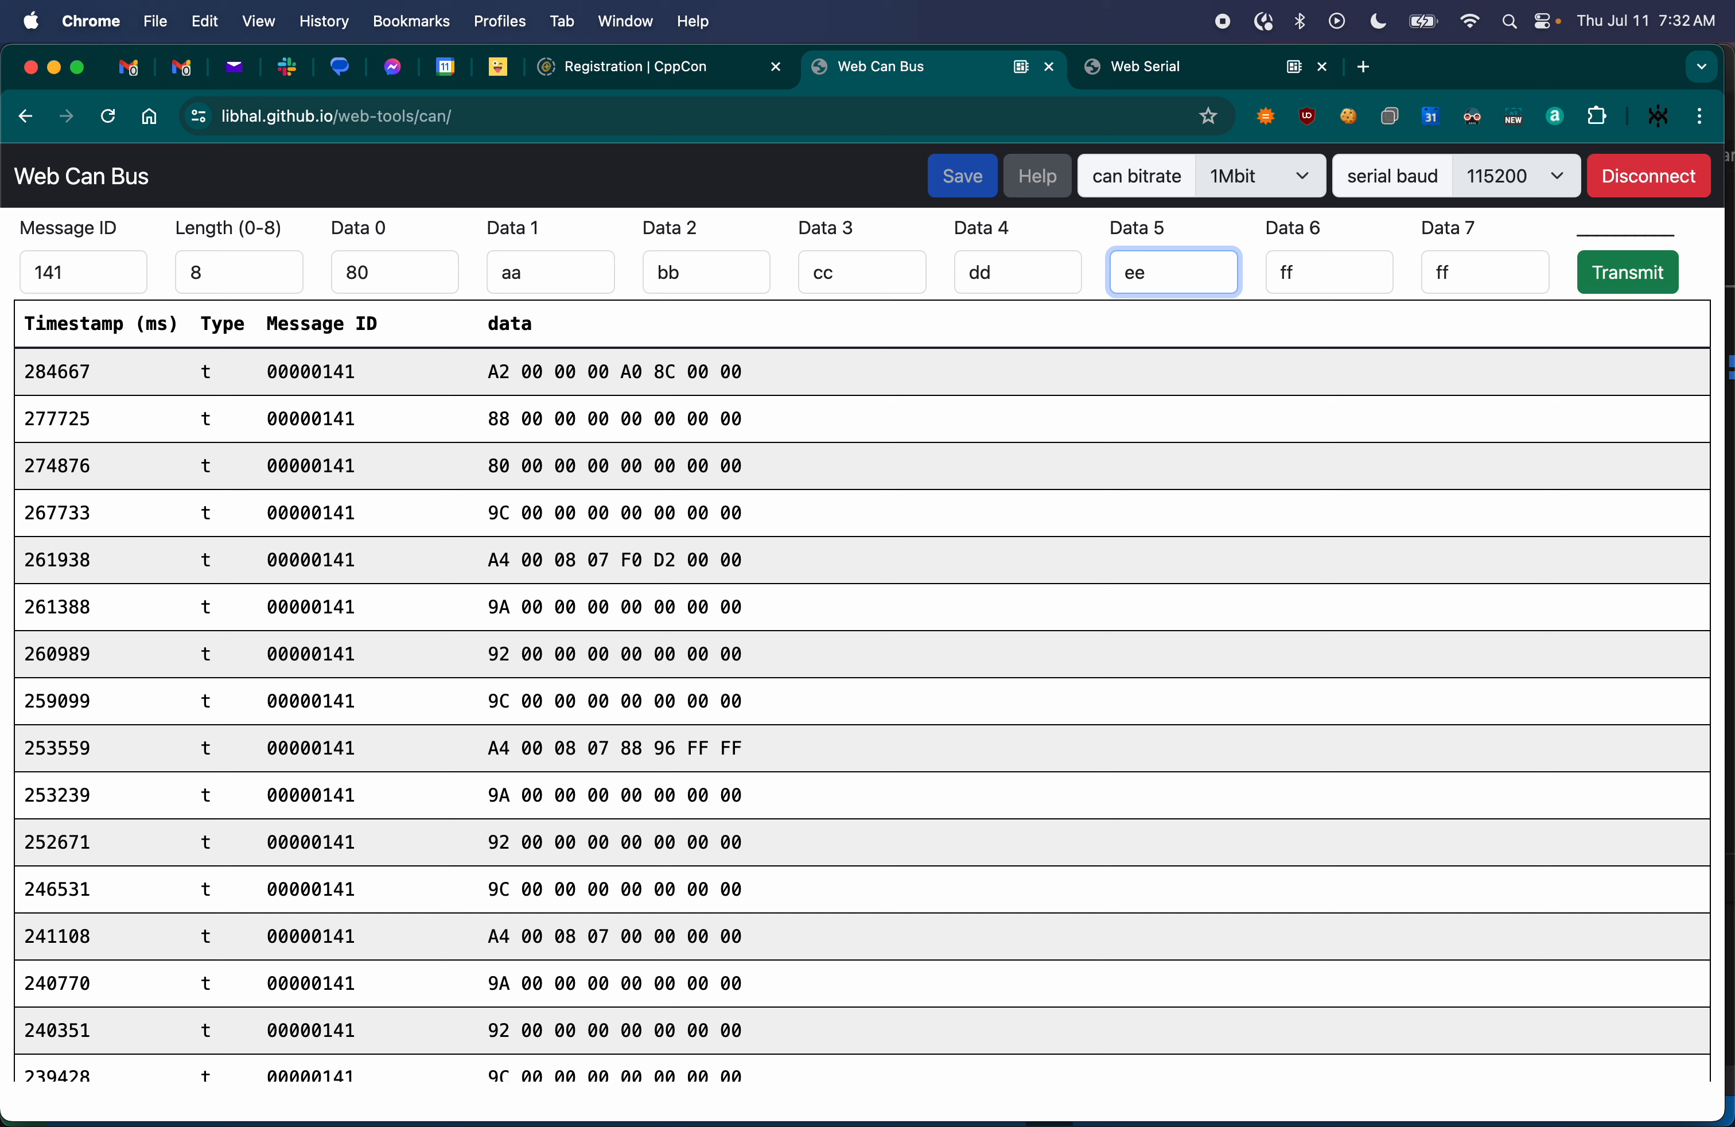
left_click(540, 280)
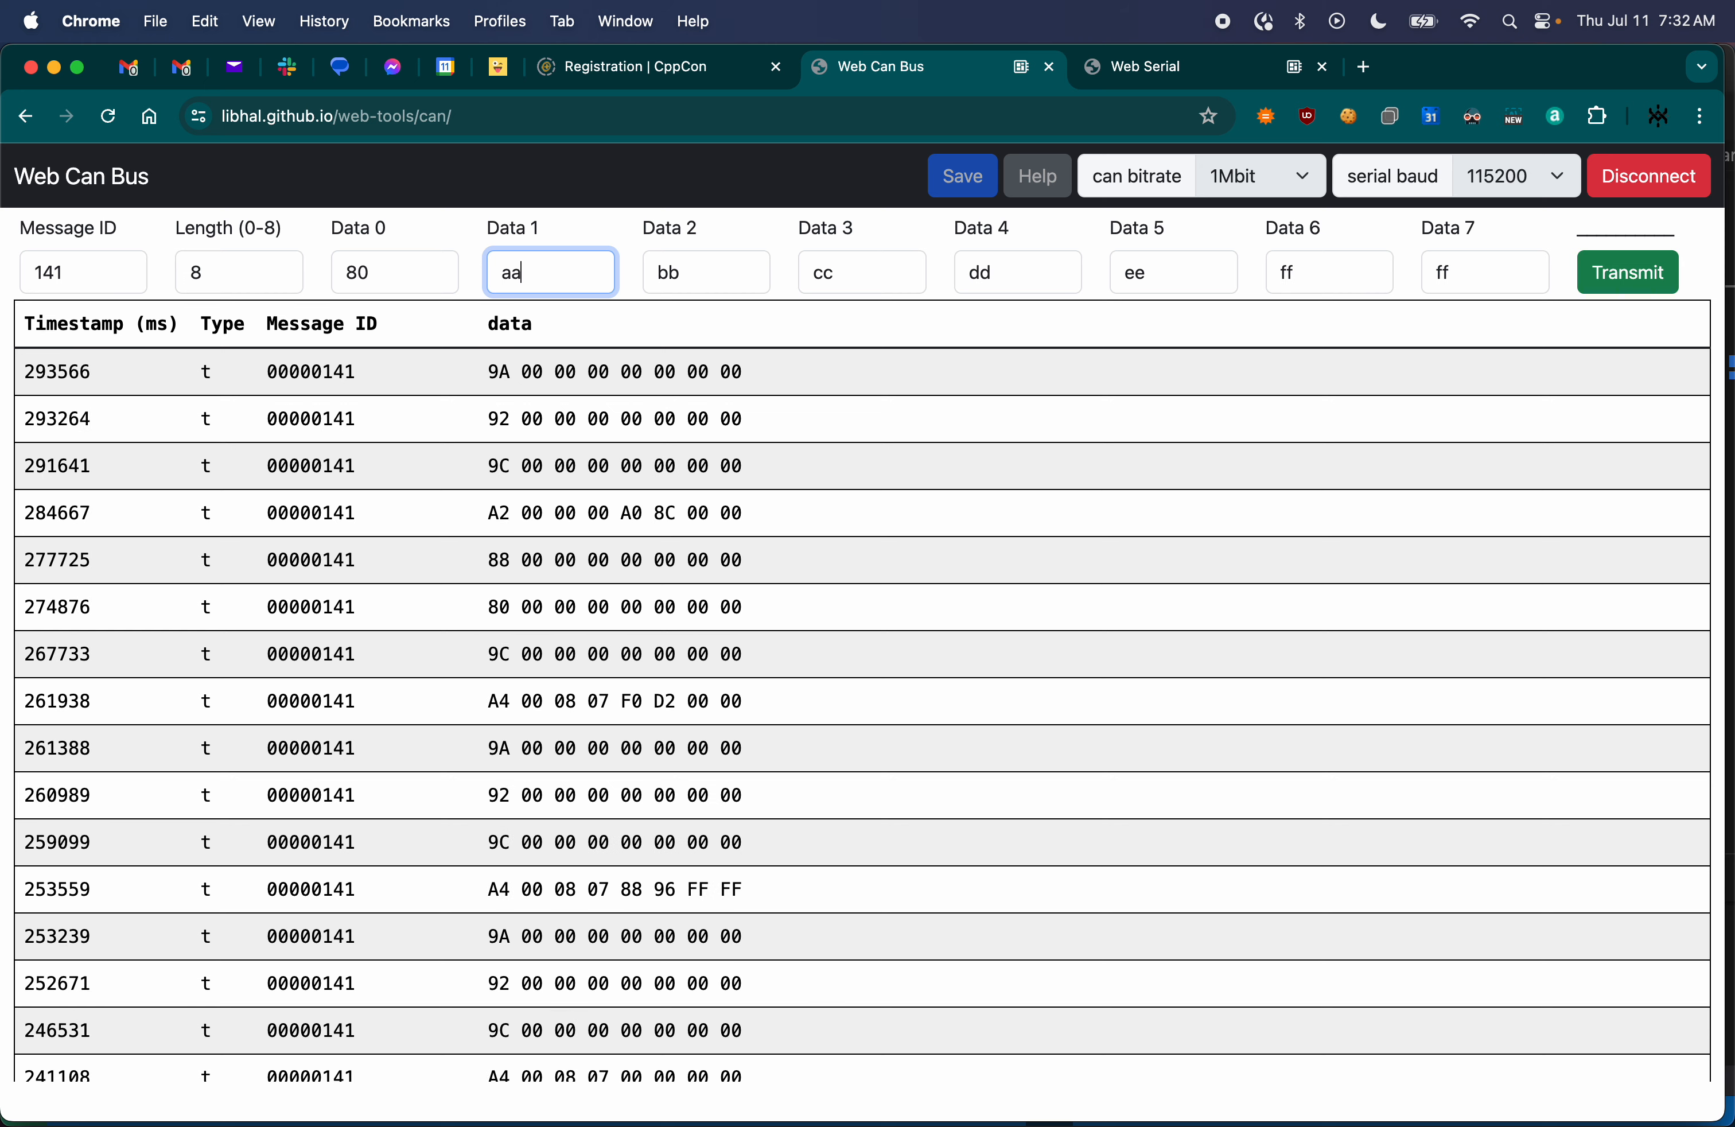
left_click(1131, 65)
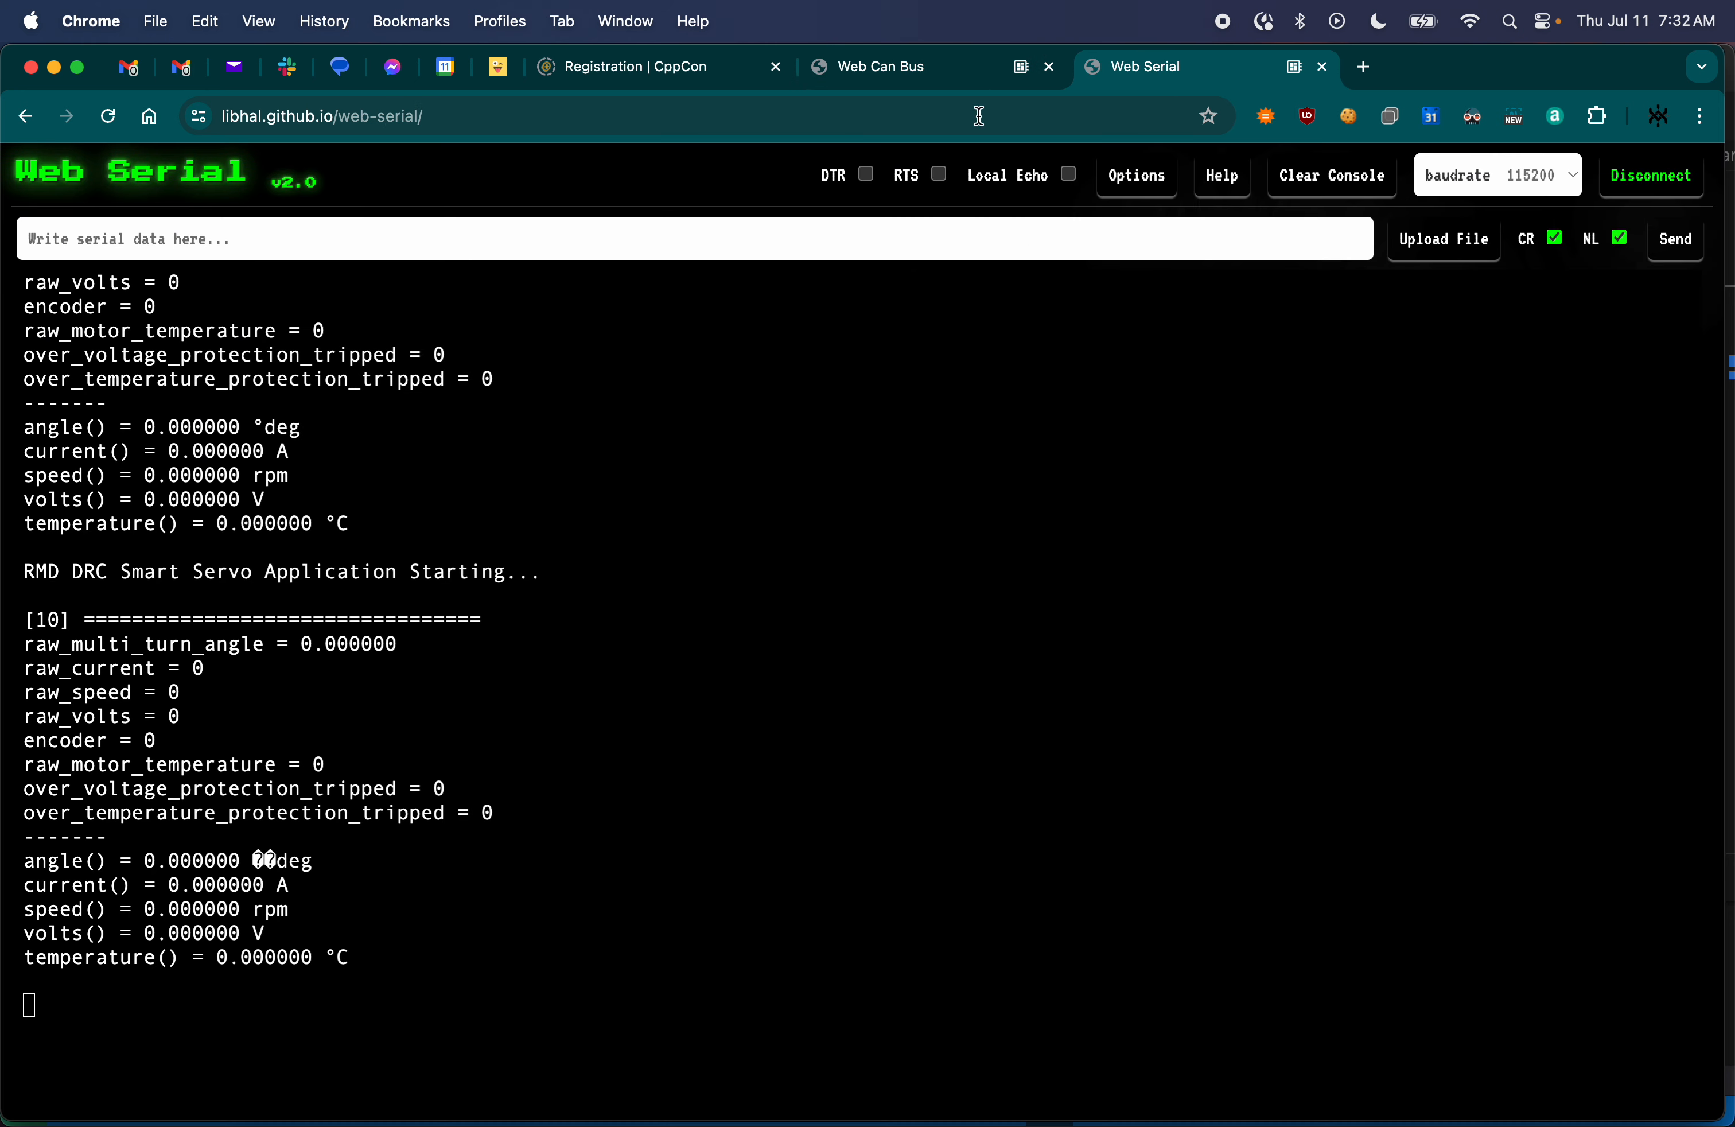
left_click(921, 68)
left_click(710, 270)
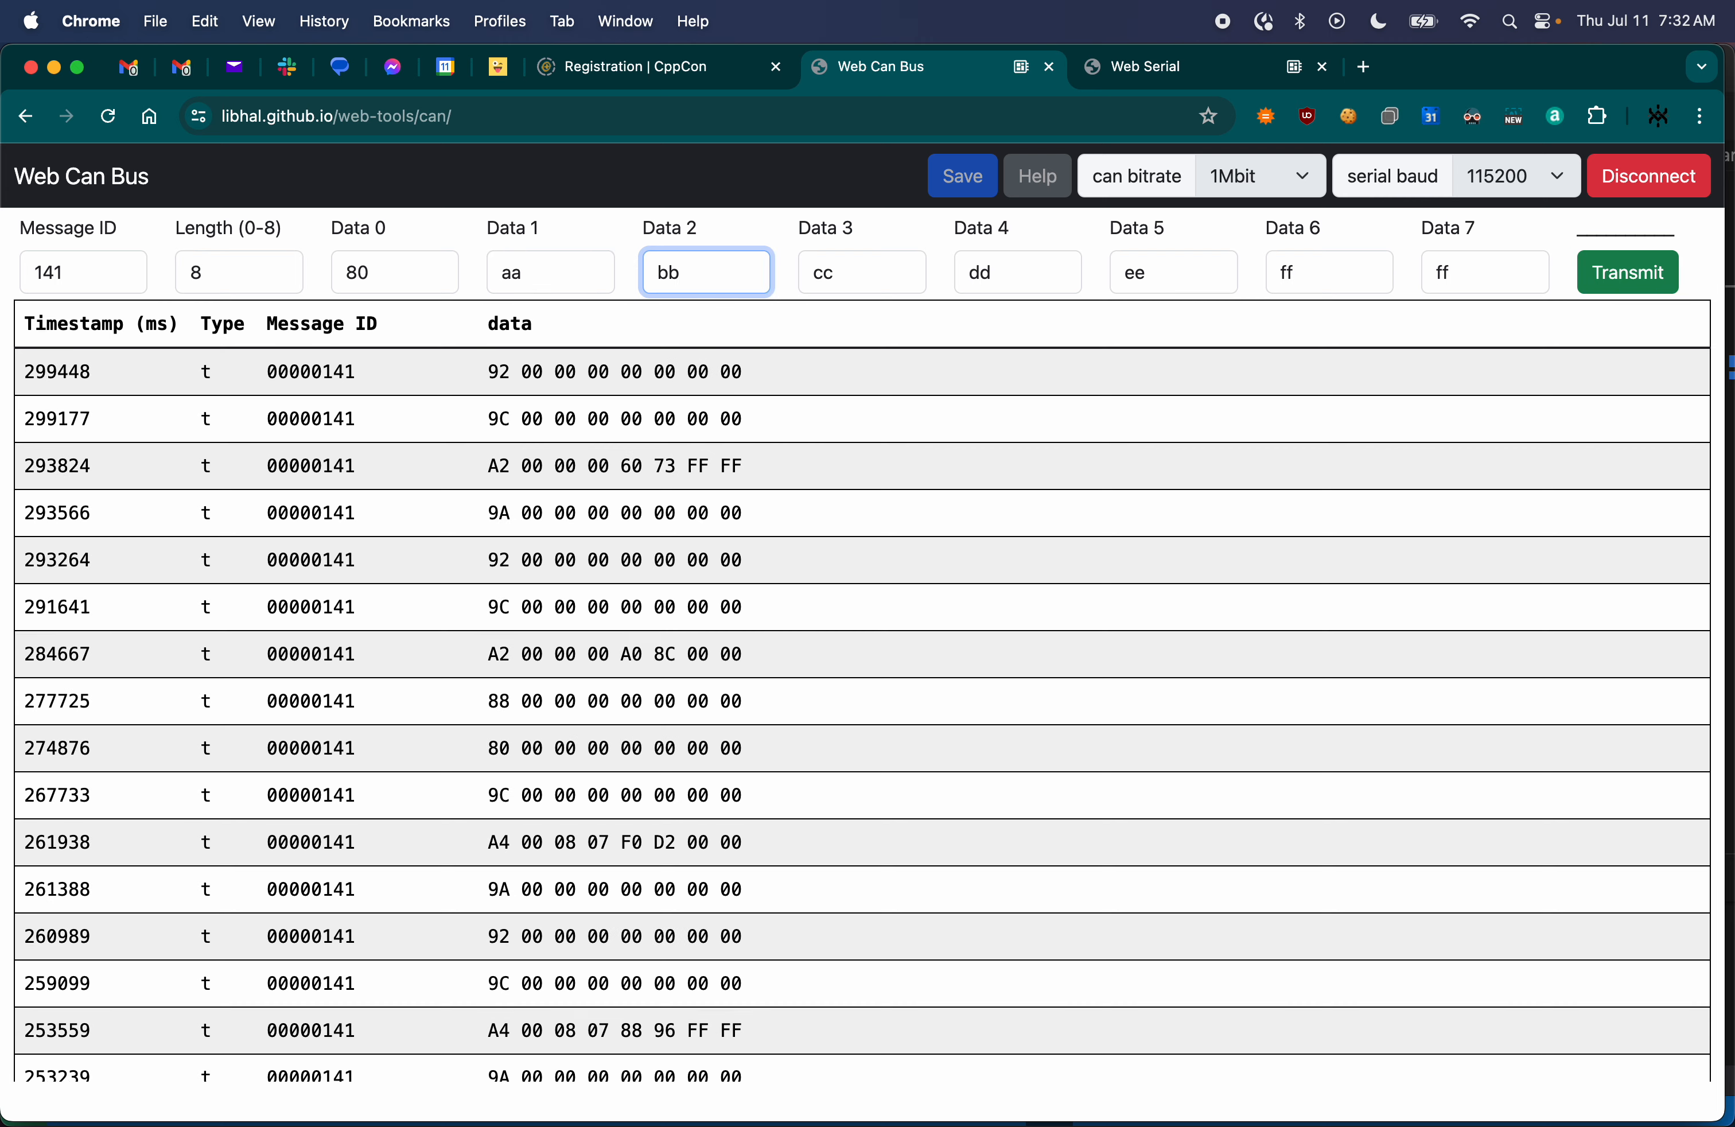
left_click(1145, 66)
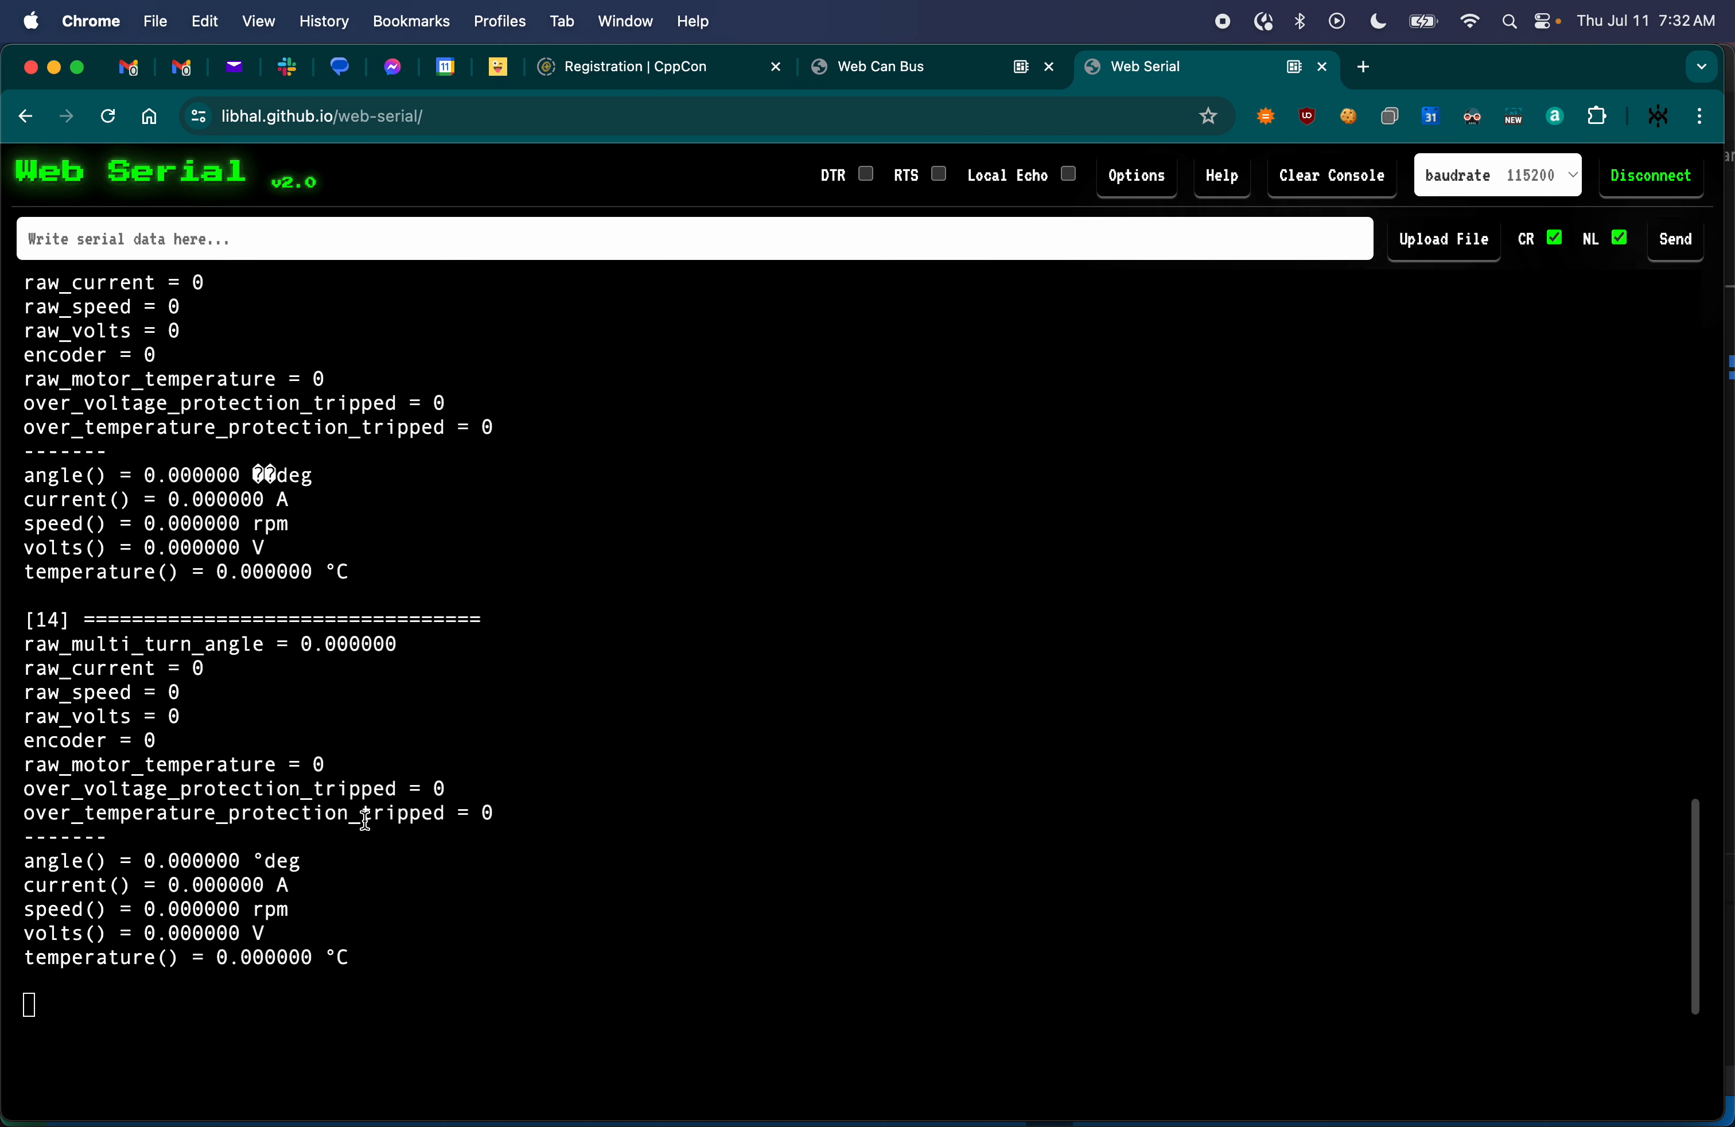
left_click_drag(131, 643, 135, 936)
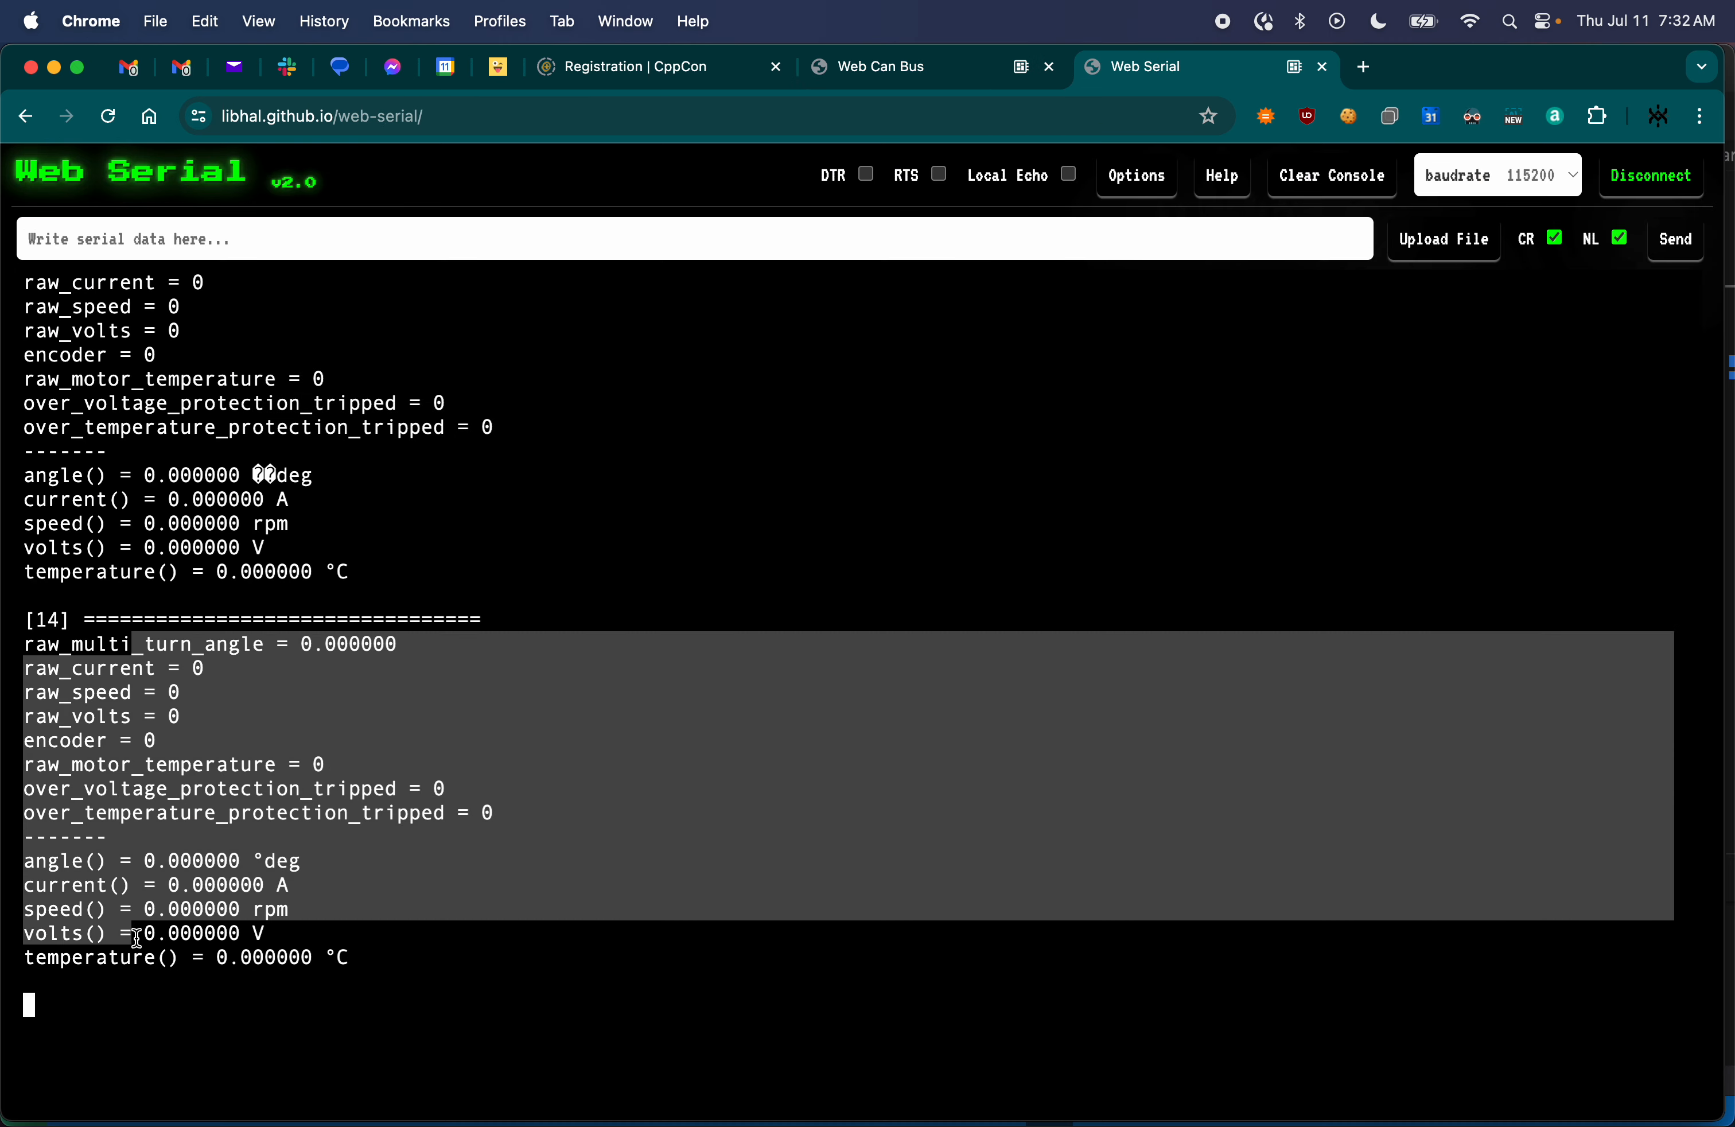
- Clear the Web Serial console, restart the device by switching DTR on and off, and return to Web Can Bus
left_click(1325, 194)
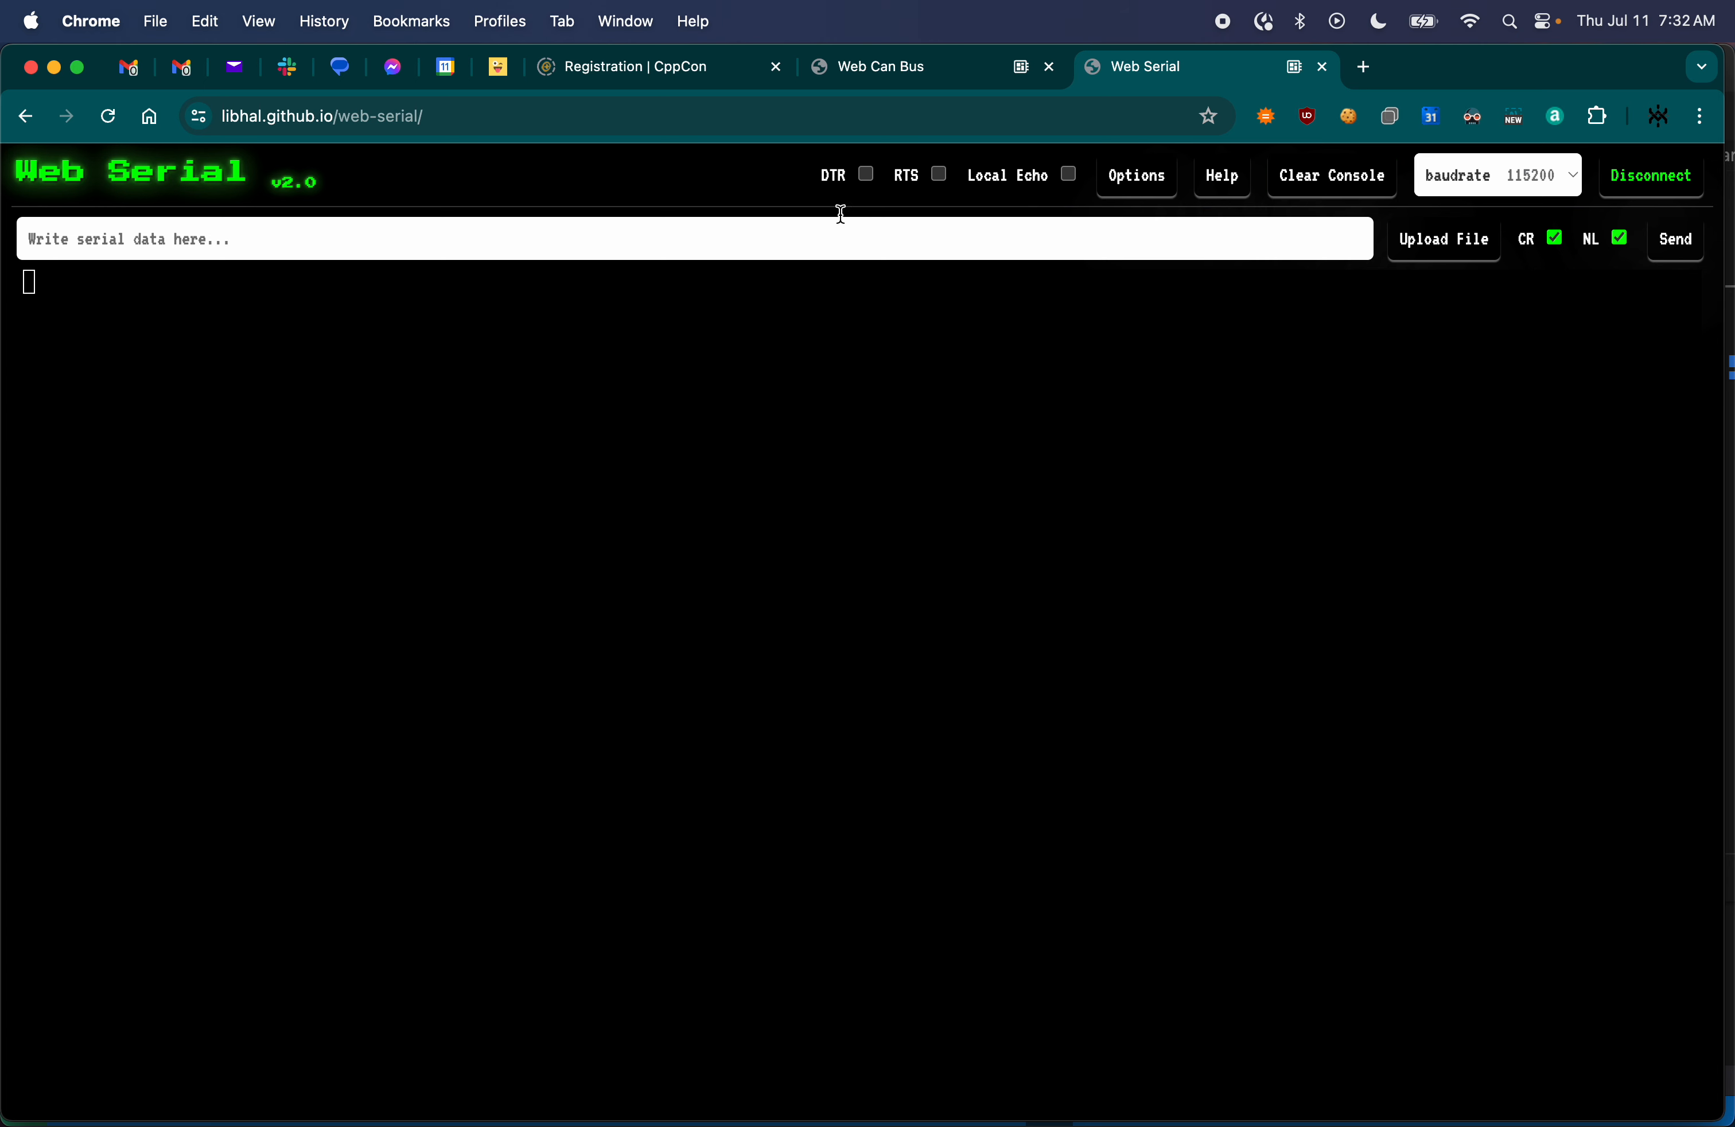
left_click(866, 175)
left_click(866, 174)
left_click(893, 66)
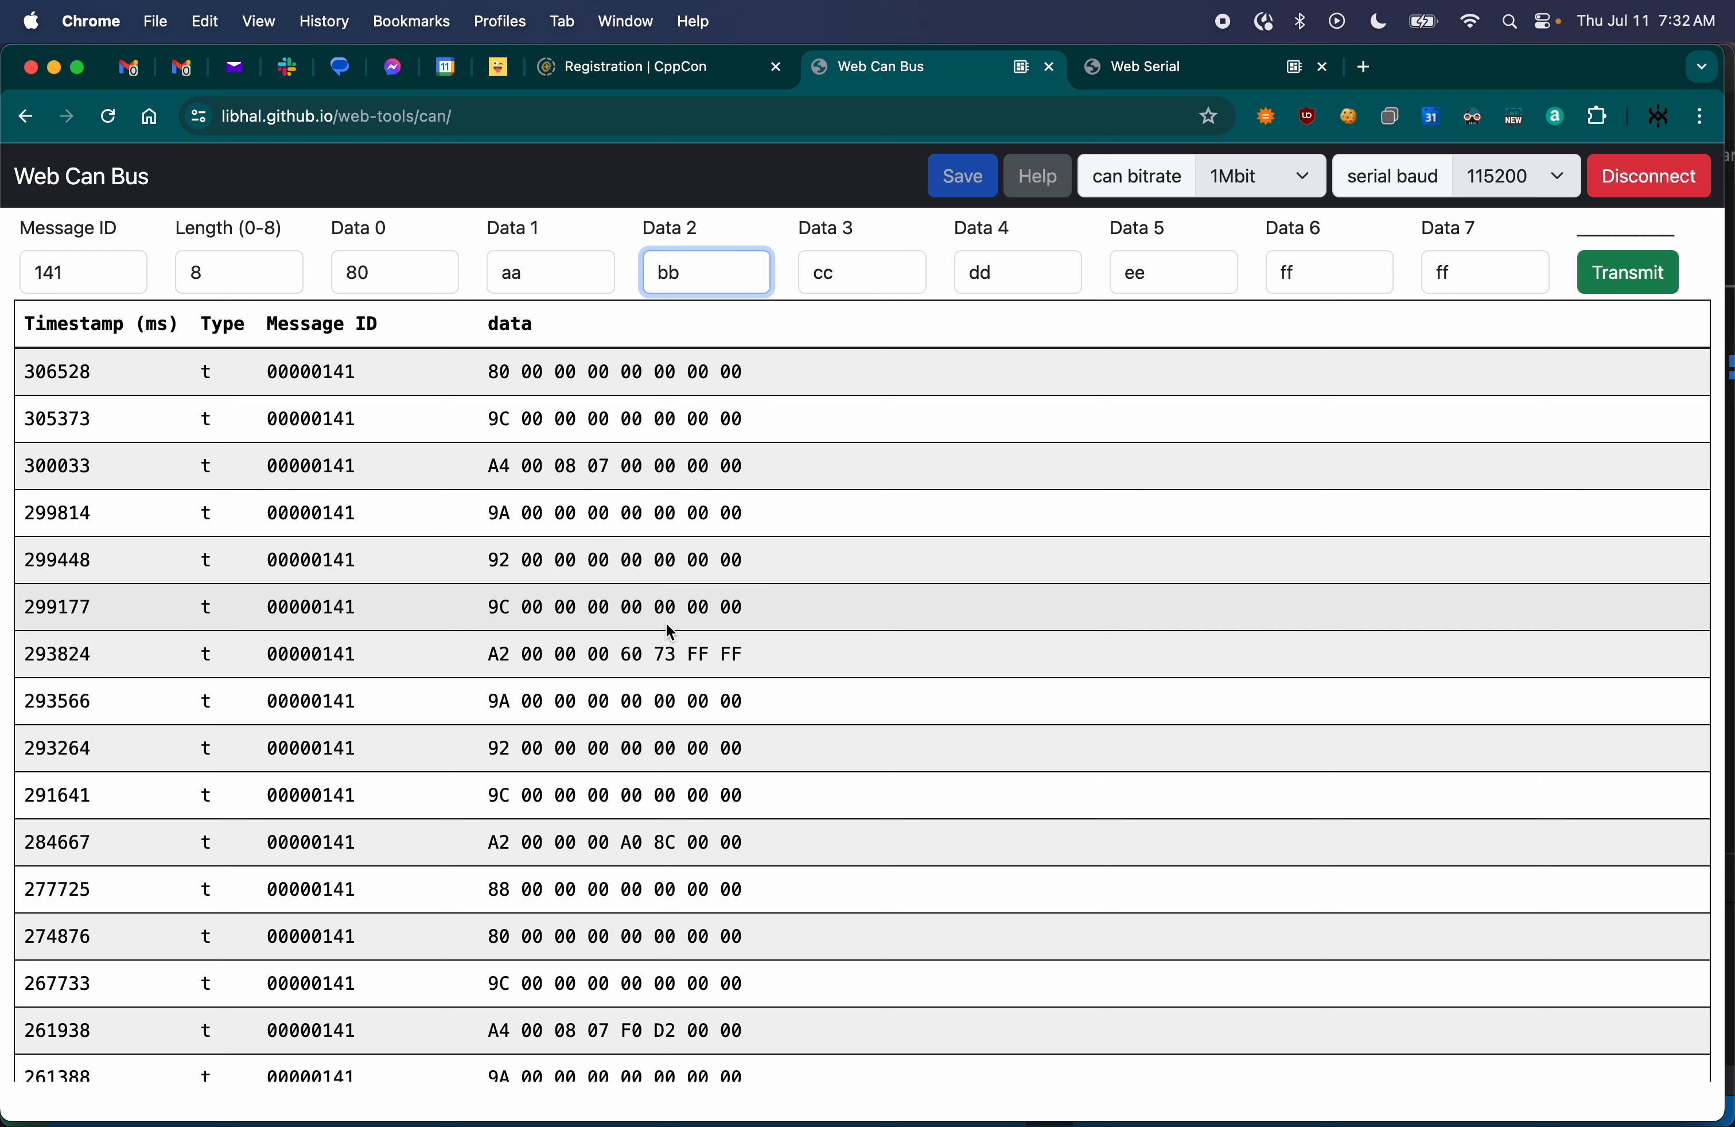
- Set Data 0 of the outgoing message to 9C to answer the servo's 9C command
left_click(870, 272)
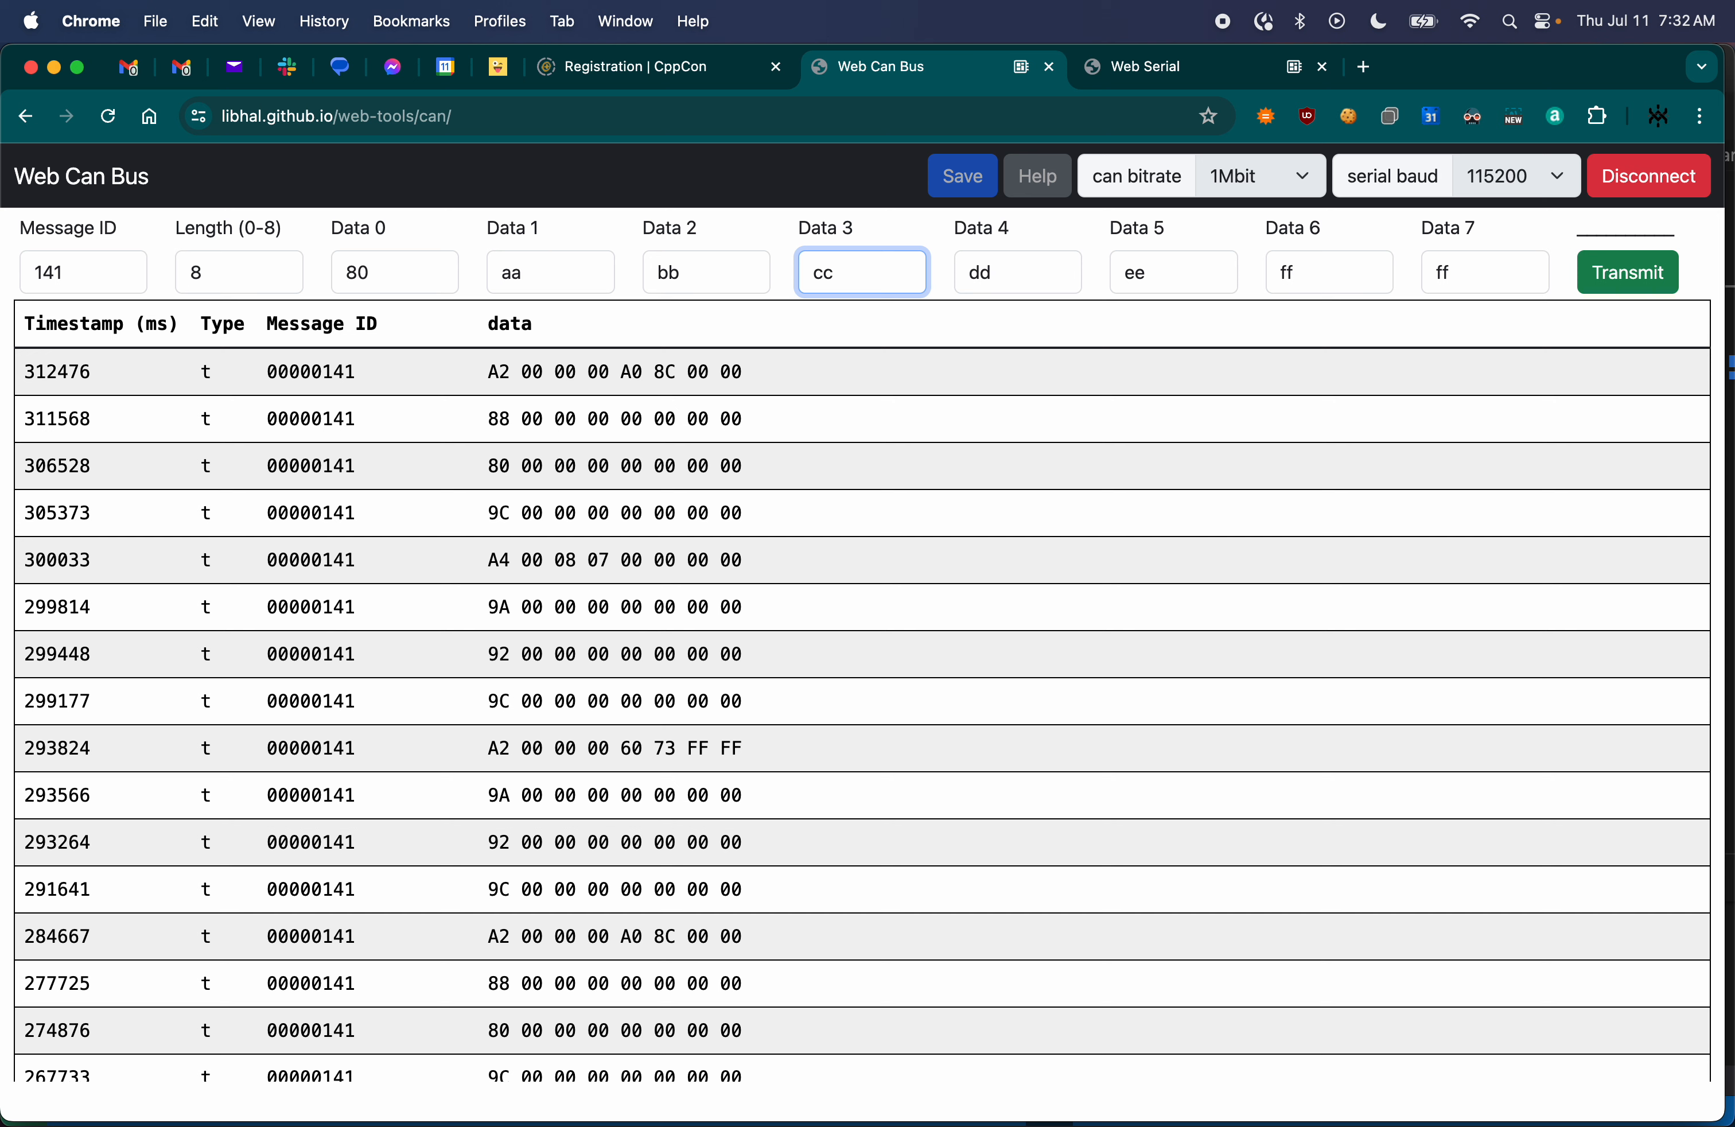
double_click(359, 272)
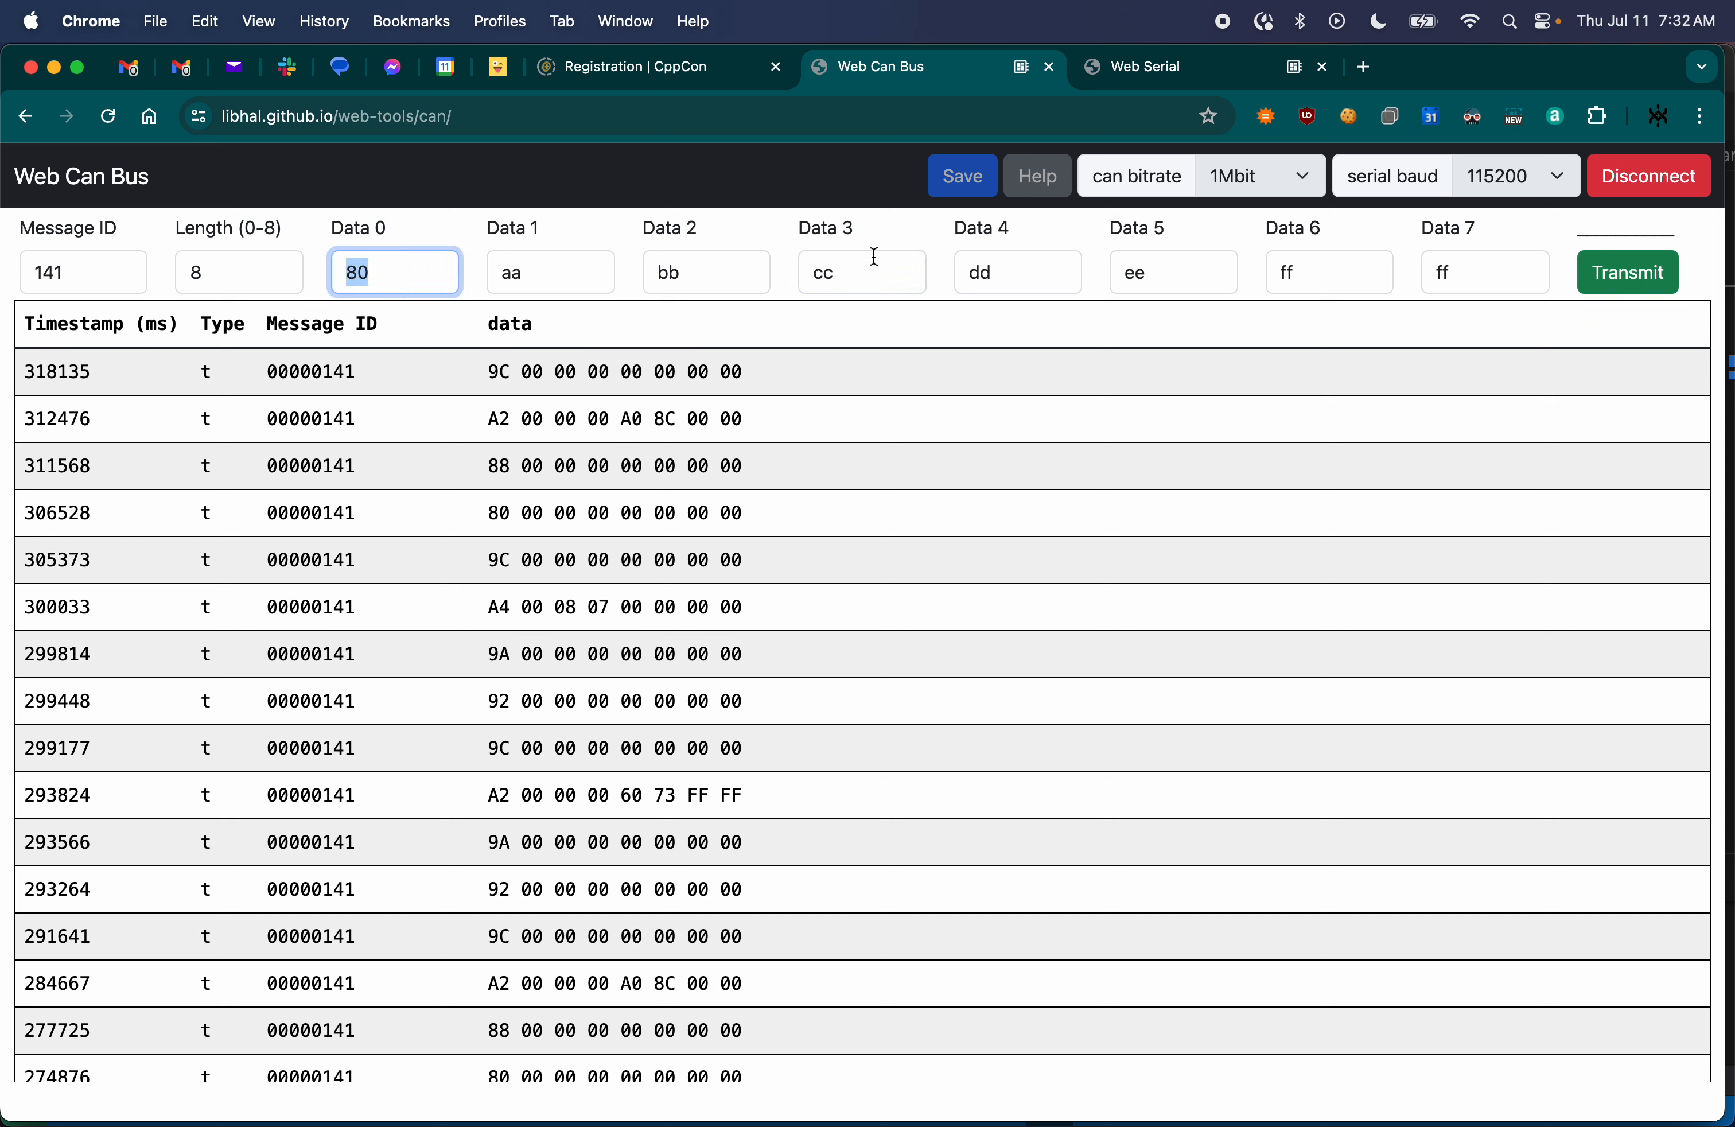
left_click(1152, 68)
left_click(949, 84)
left_click(385, 273)
left_click_drag(385, 273, 311, 272)
type("9C")
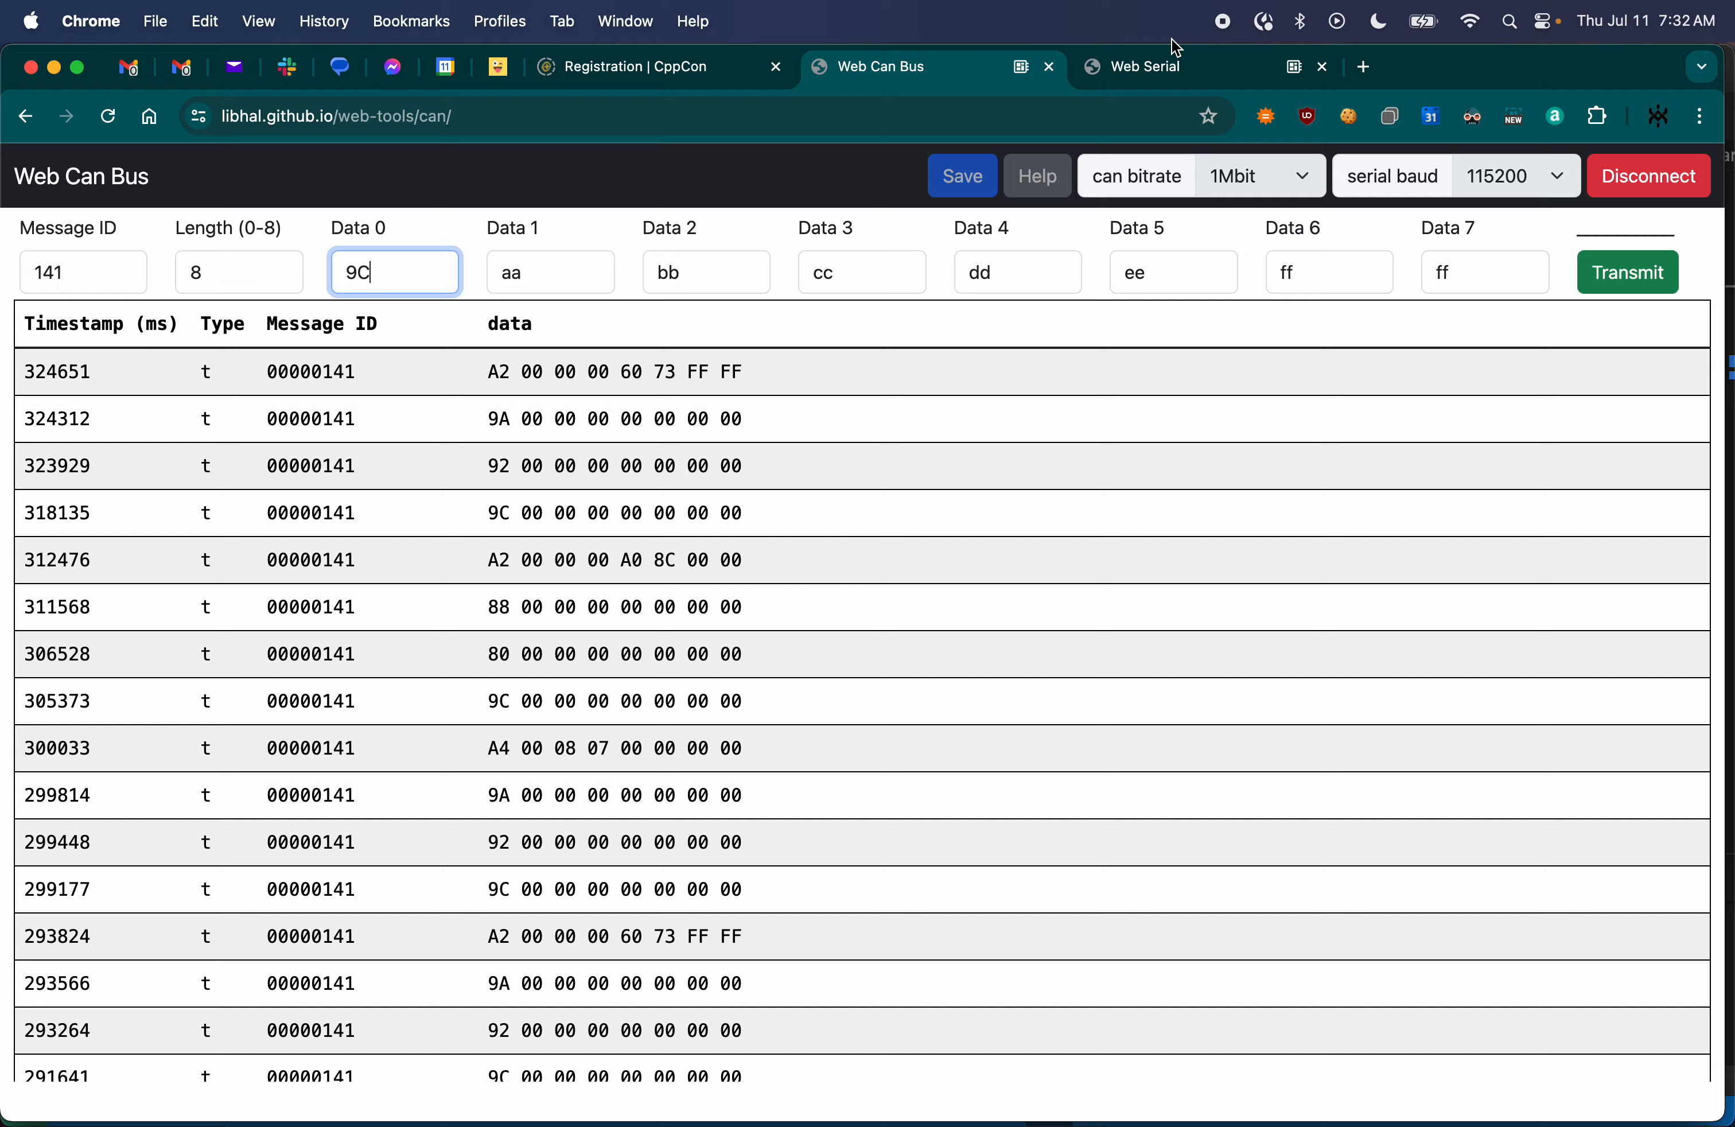
- Examine the raw and converted feedback readings in Web Serial and compare them with the 9C message in Web Can Bus
left_click(1163, 66)
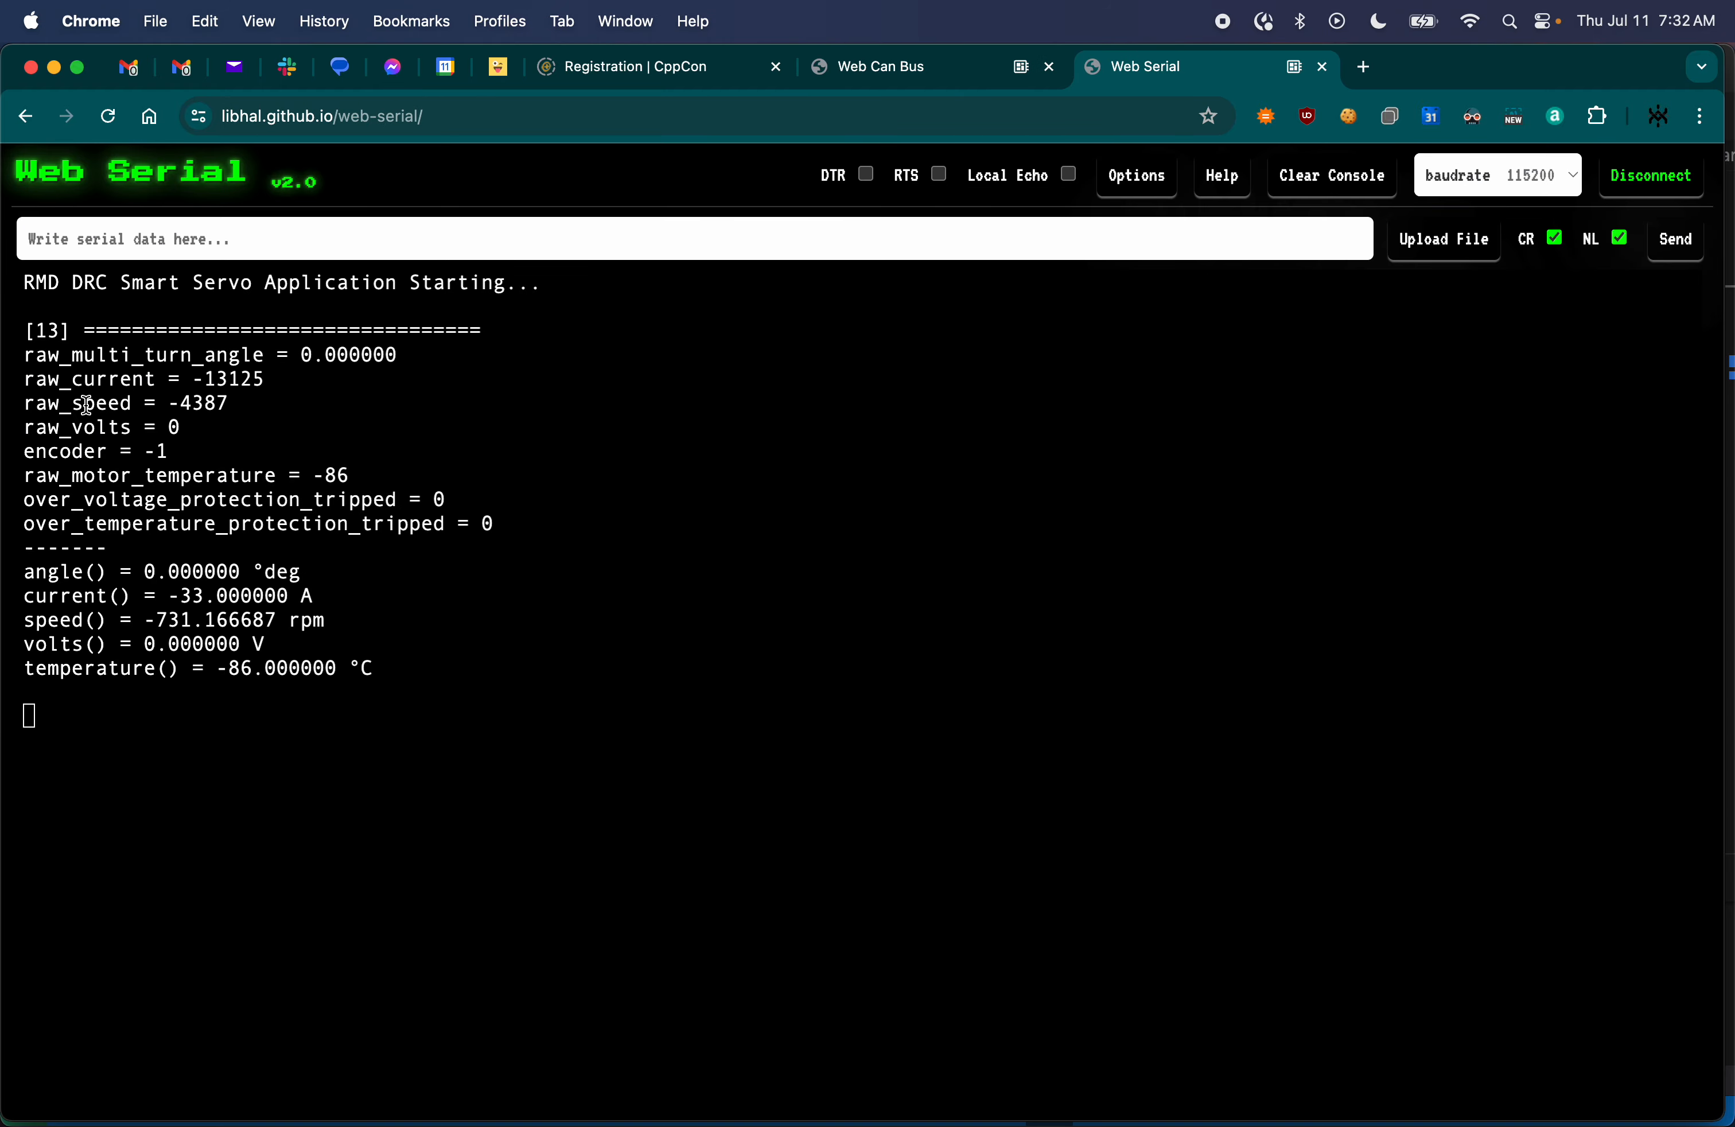
left_click_drag(183, 378, 285, 651)
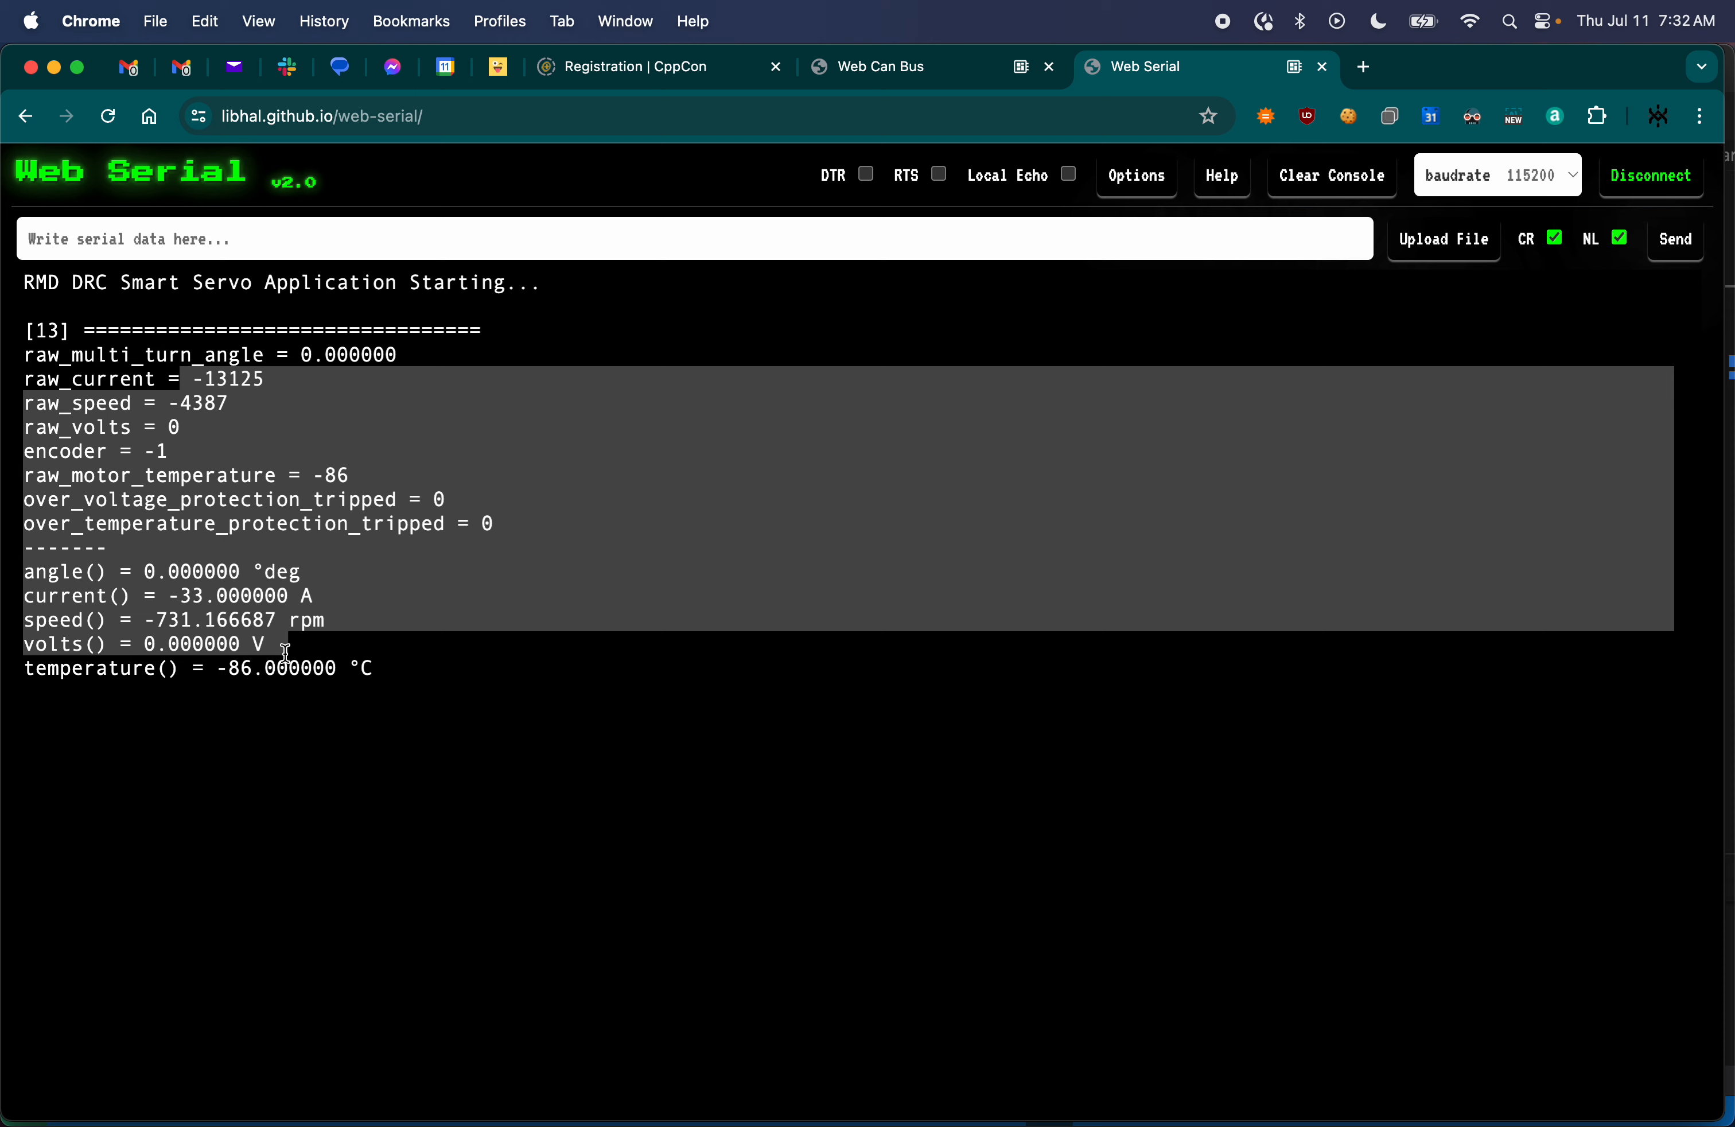
left_click(428, 604)
left_click_drag(407, 668, 21, 338)
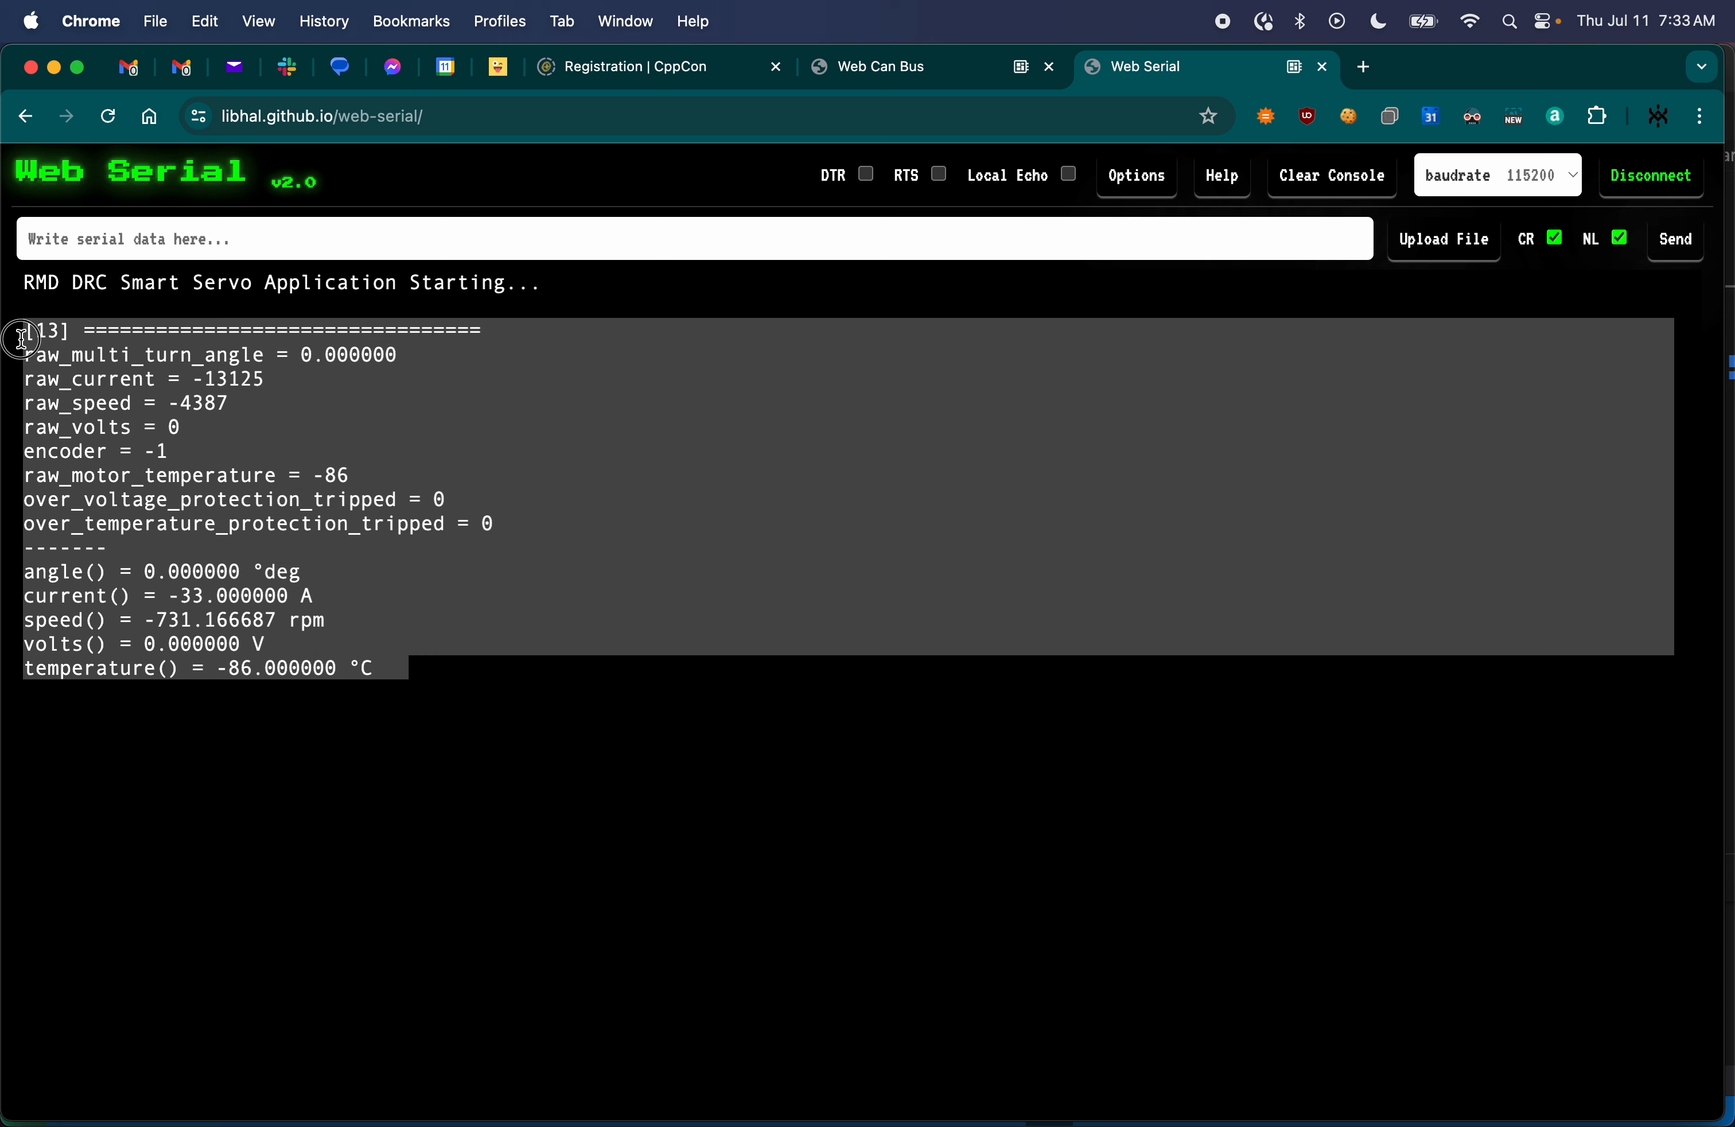
left_click(900, 62)
left_click(493, 376)
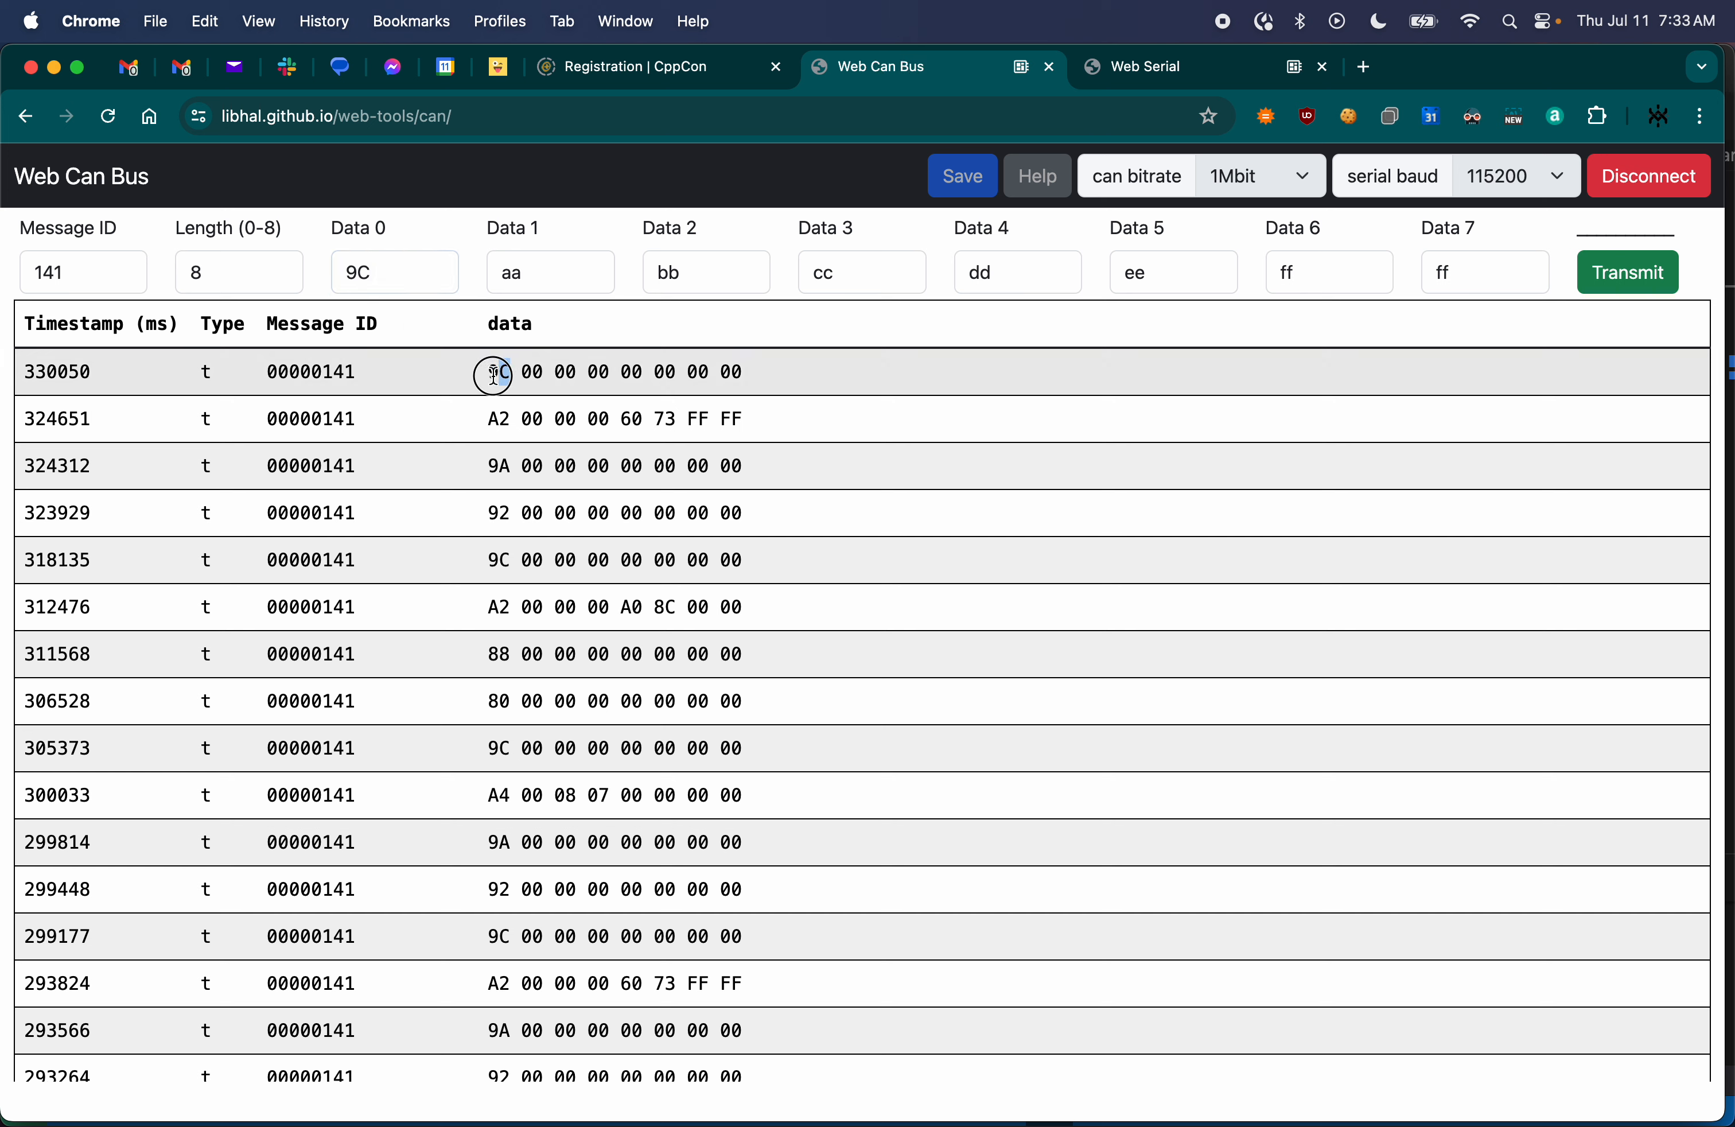
left_click(428, 290)
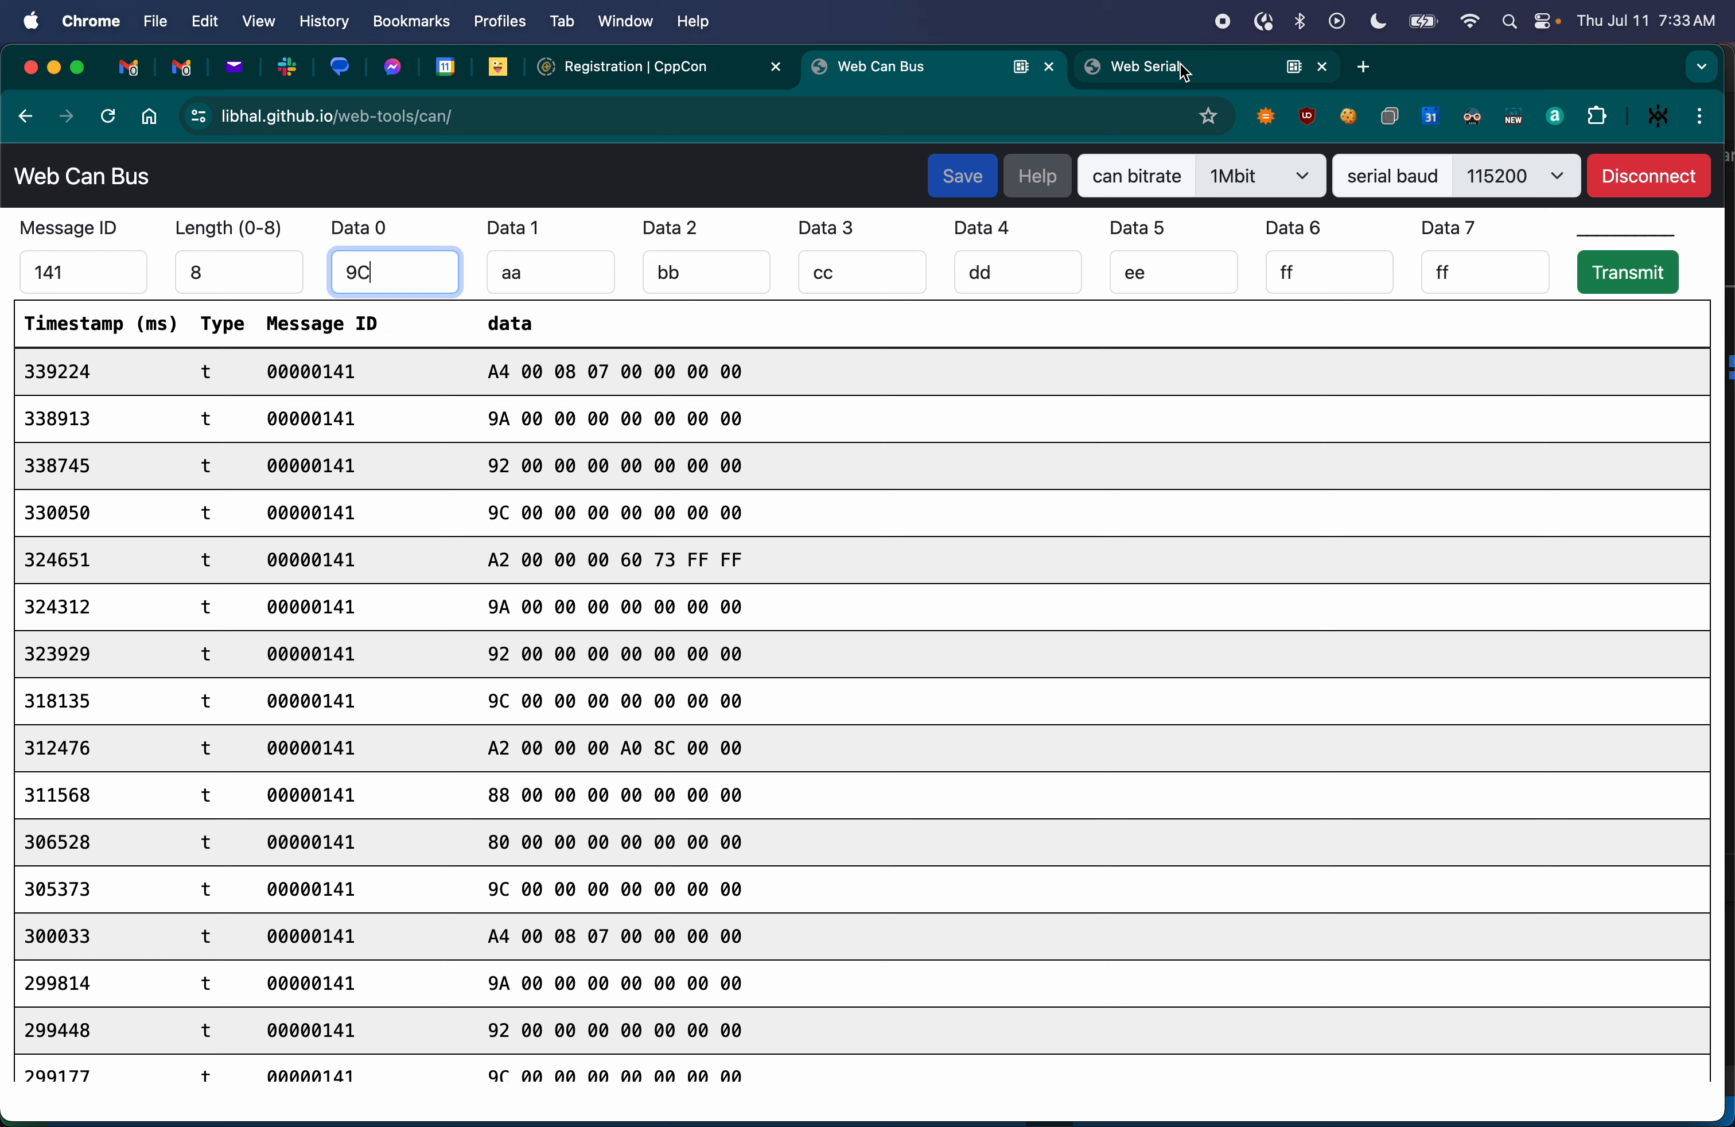
- Disconnect Web Can Bus from the device and keep the CAN bitrate at 1Mbit and the serial baud at 115200
left_click(1631, 183)
left_click(1496, 178)
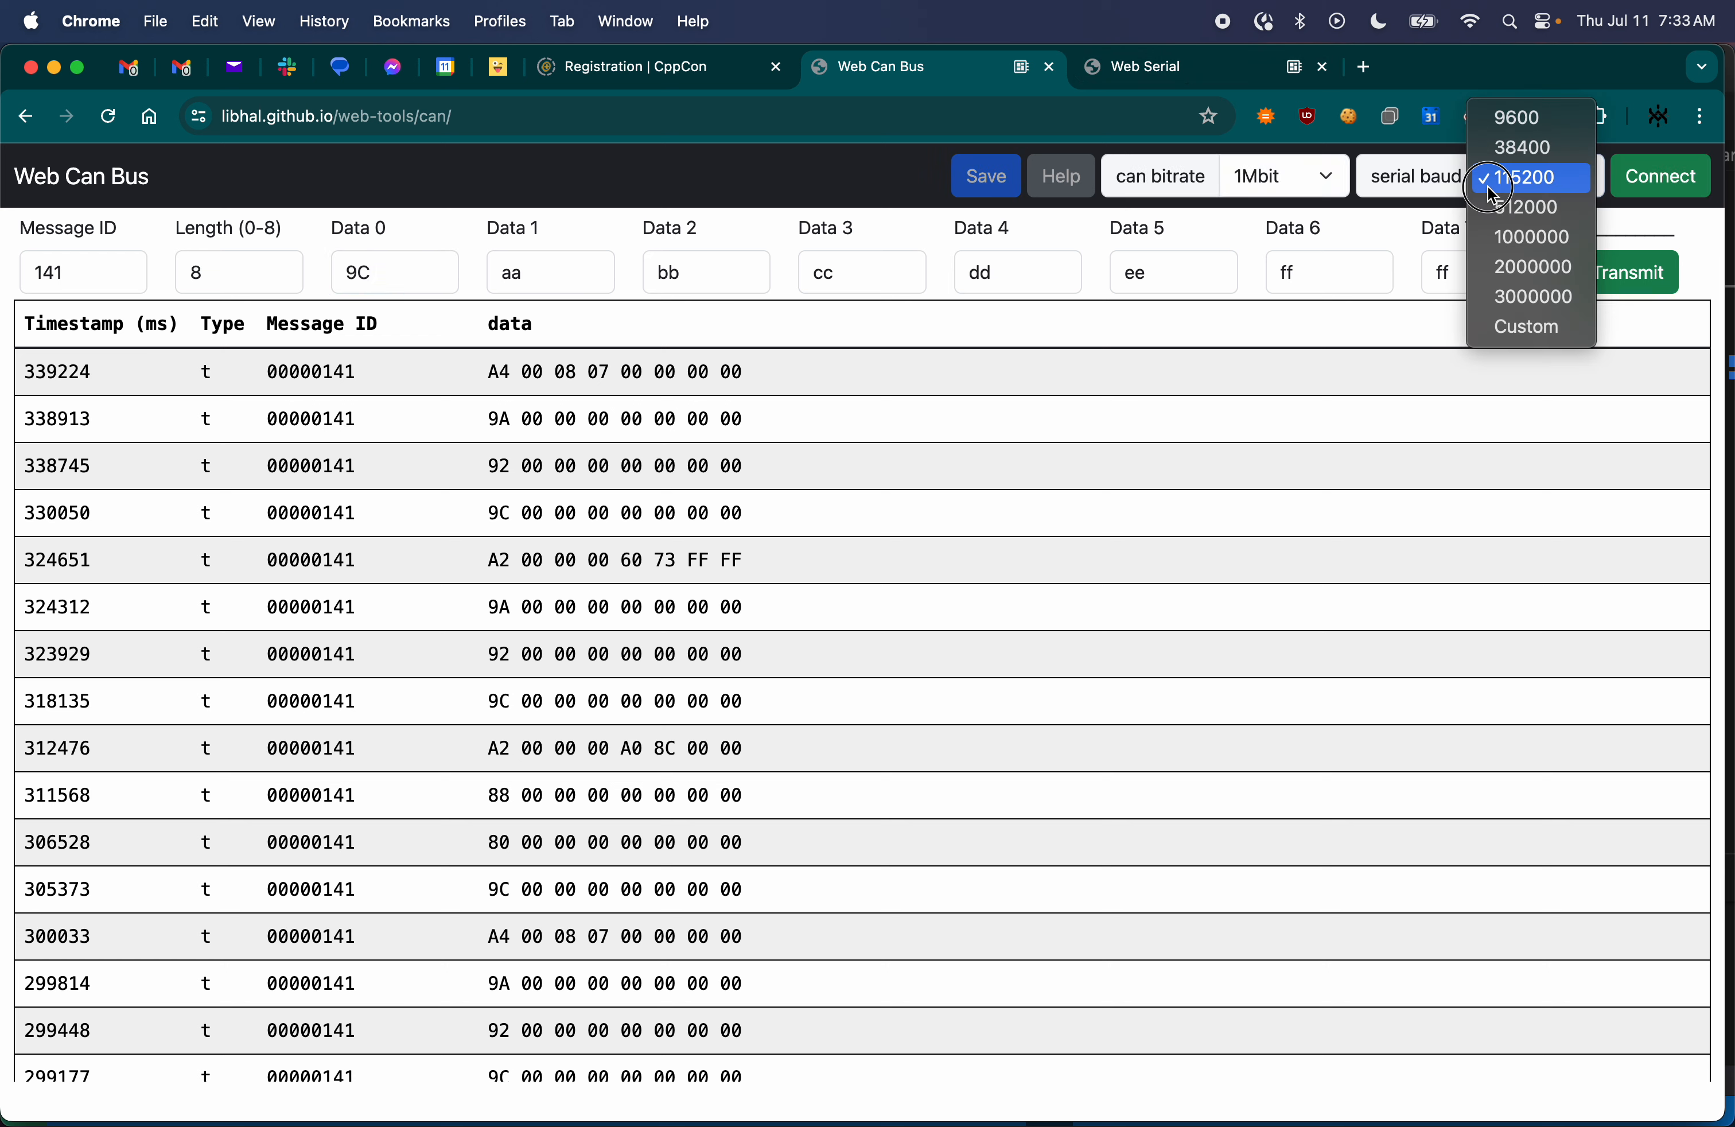
left_click(1492, 181)
left_click(1281, 181)
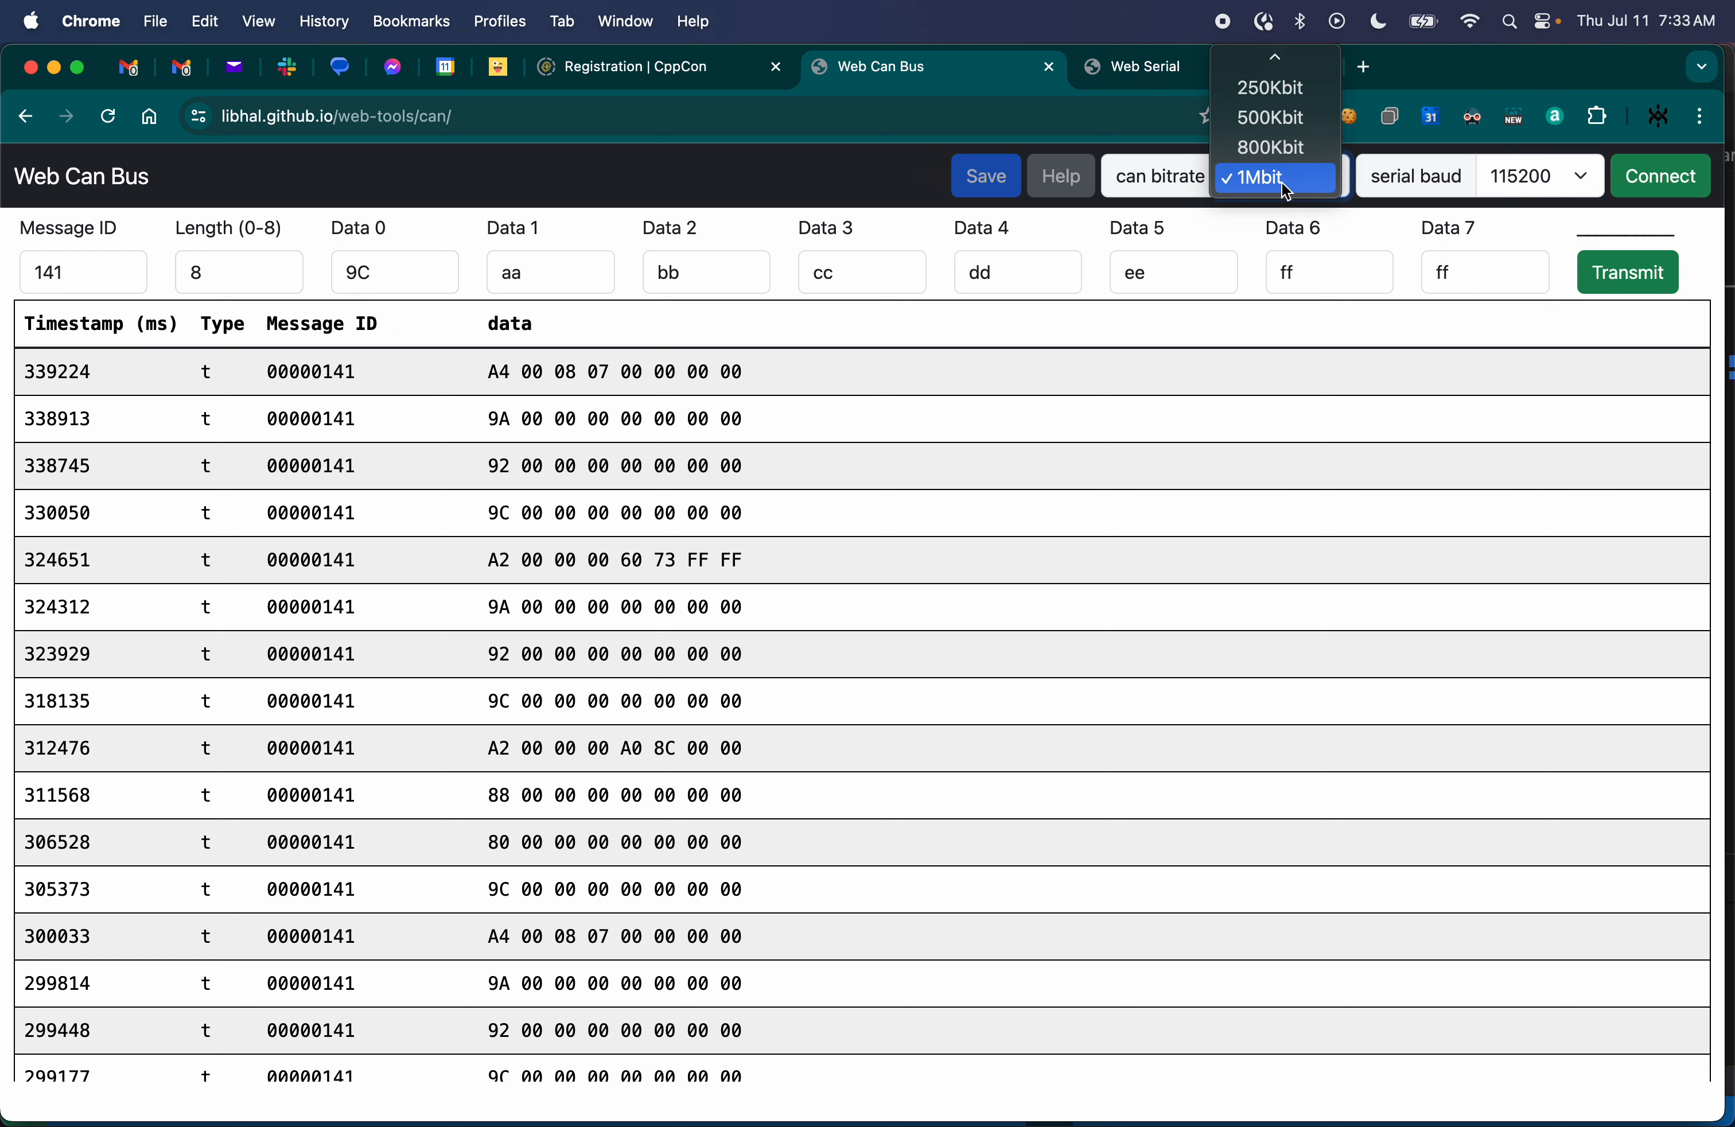
left_click(1280, 181)
left_click(1568, 174)
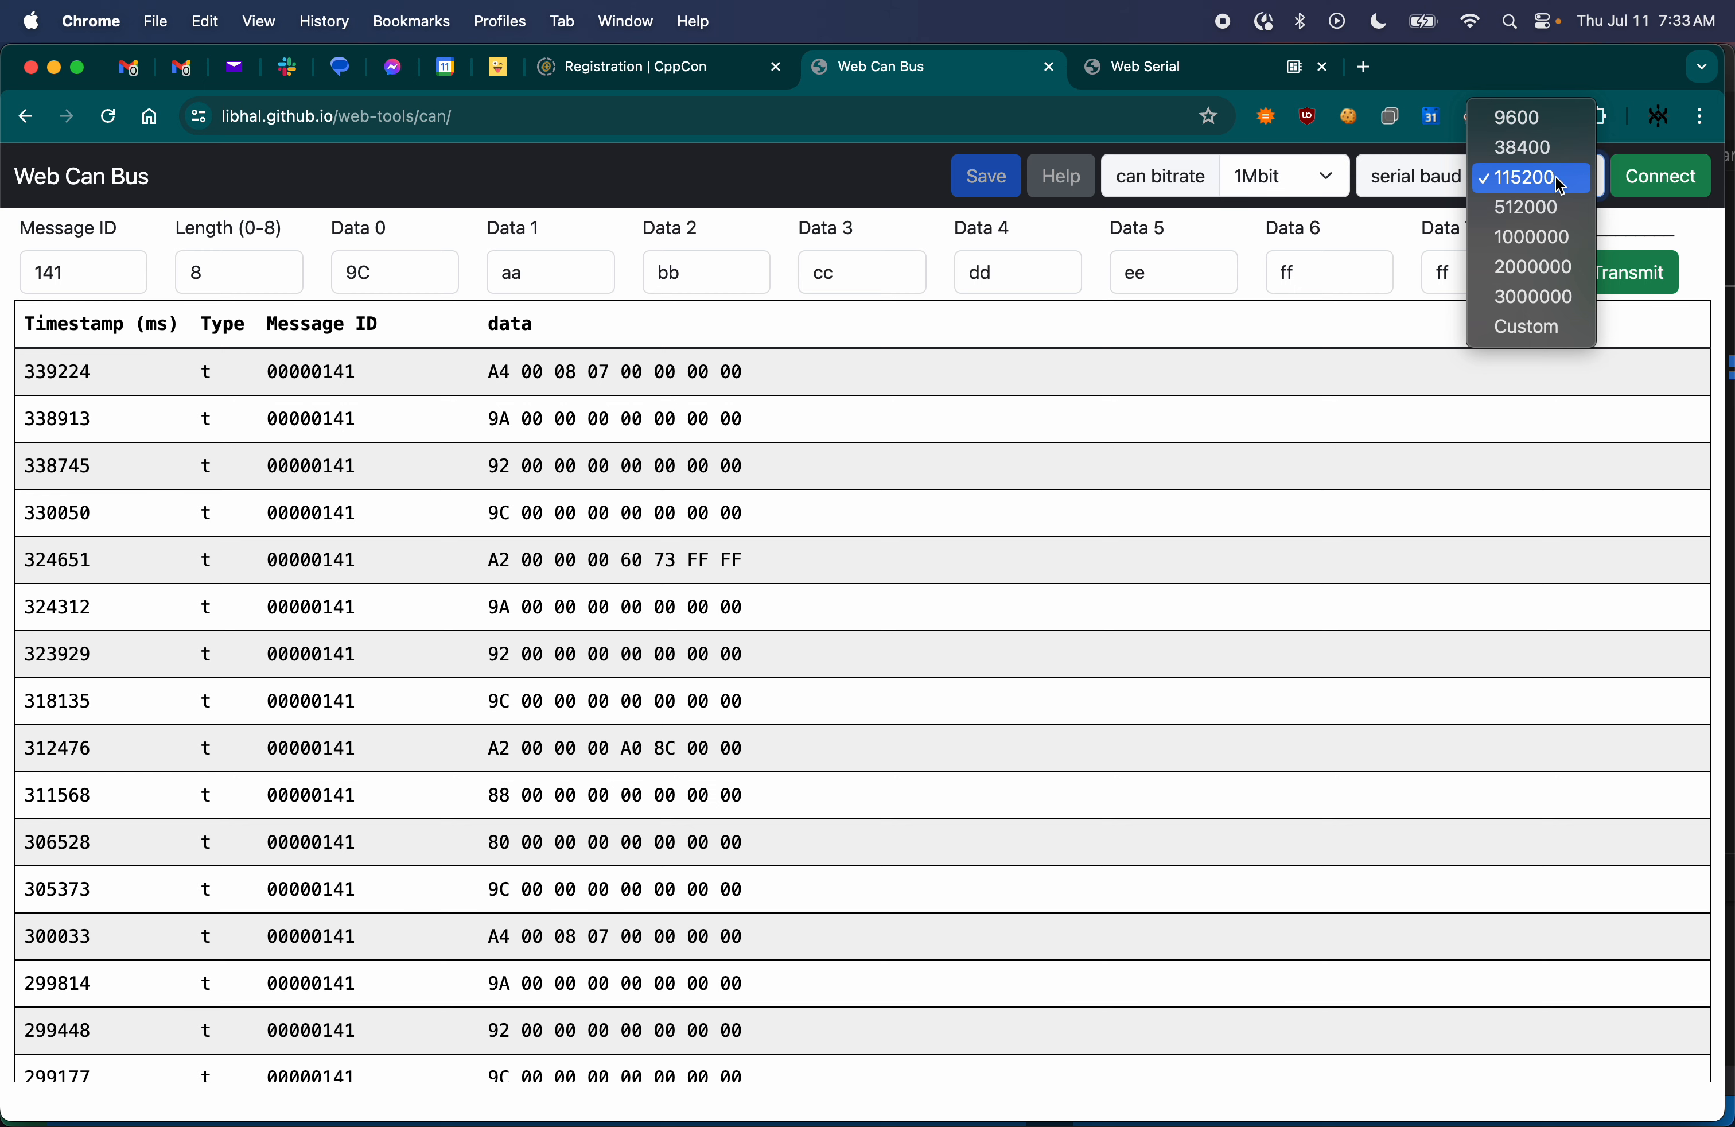
left_click(1555, 176)
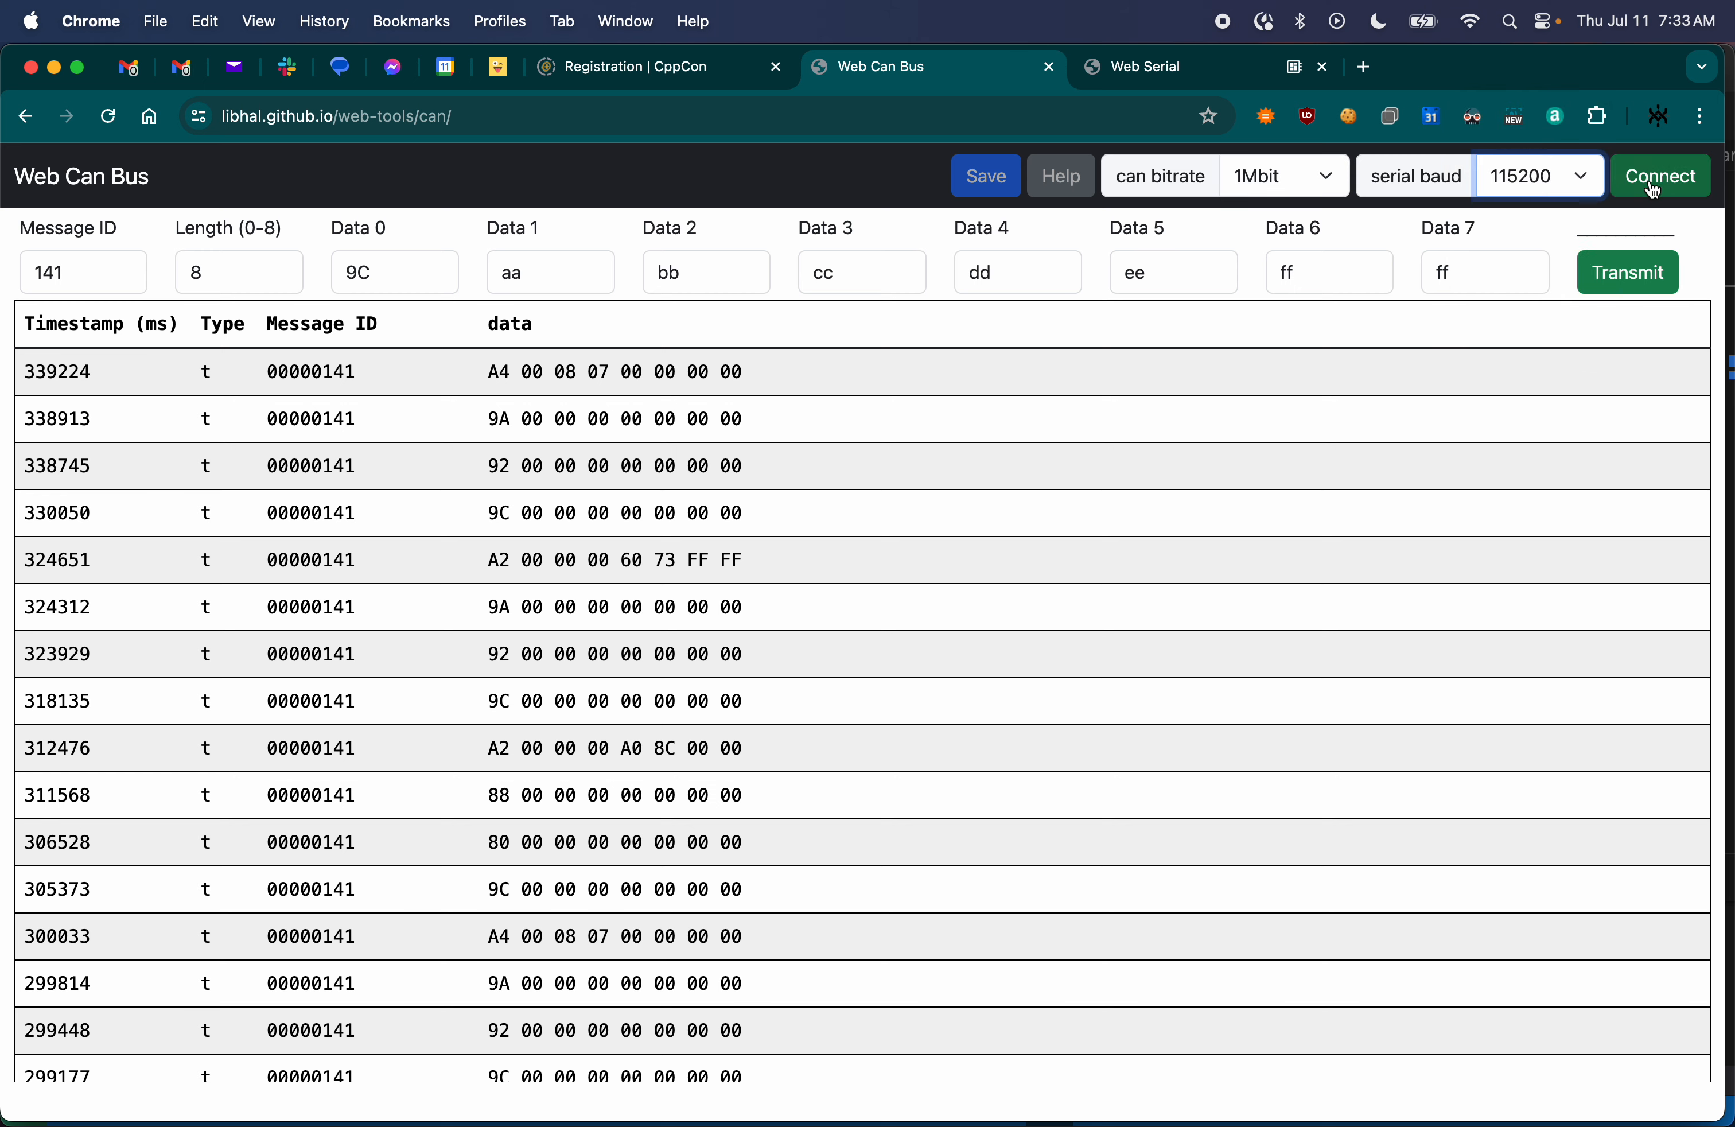
- Review the full log of received CAN messages, from the newest entry to the oldest
scroll(1076, 792, "down", 15)
scroll(1075, 792, "up", 10)
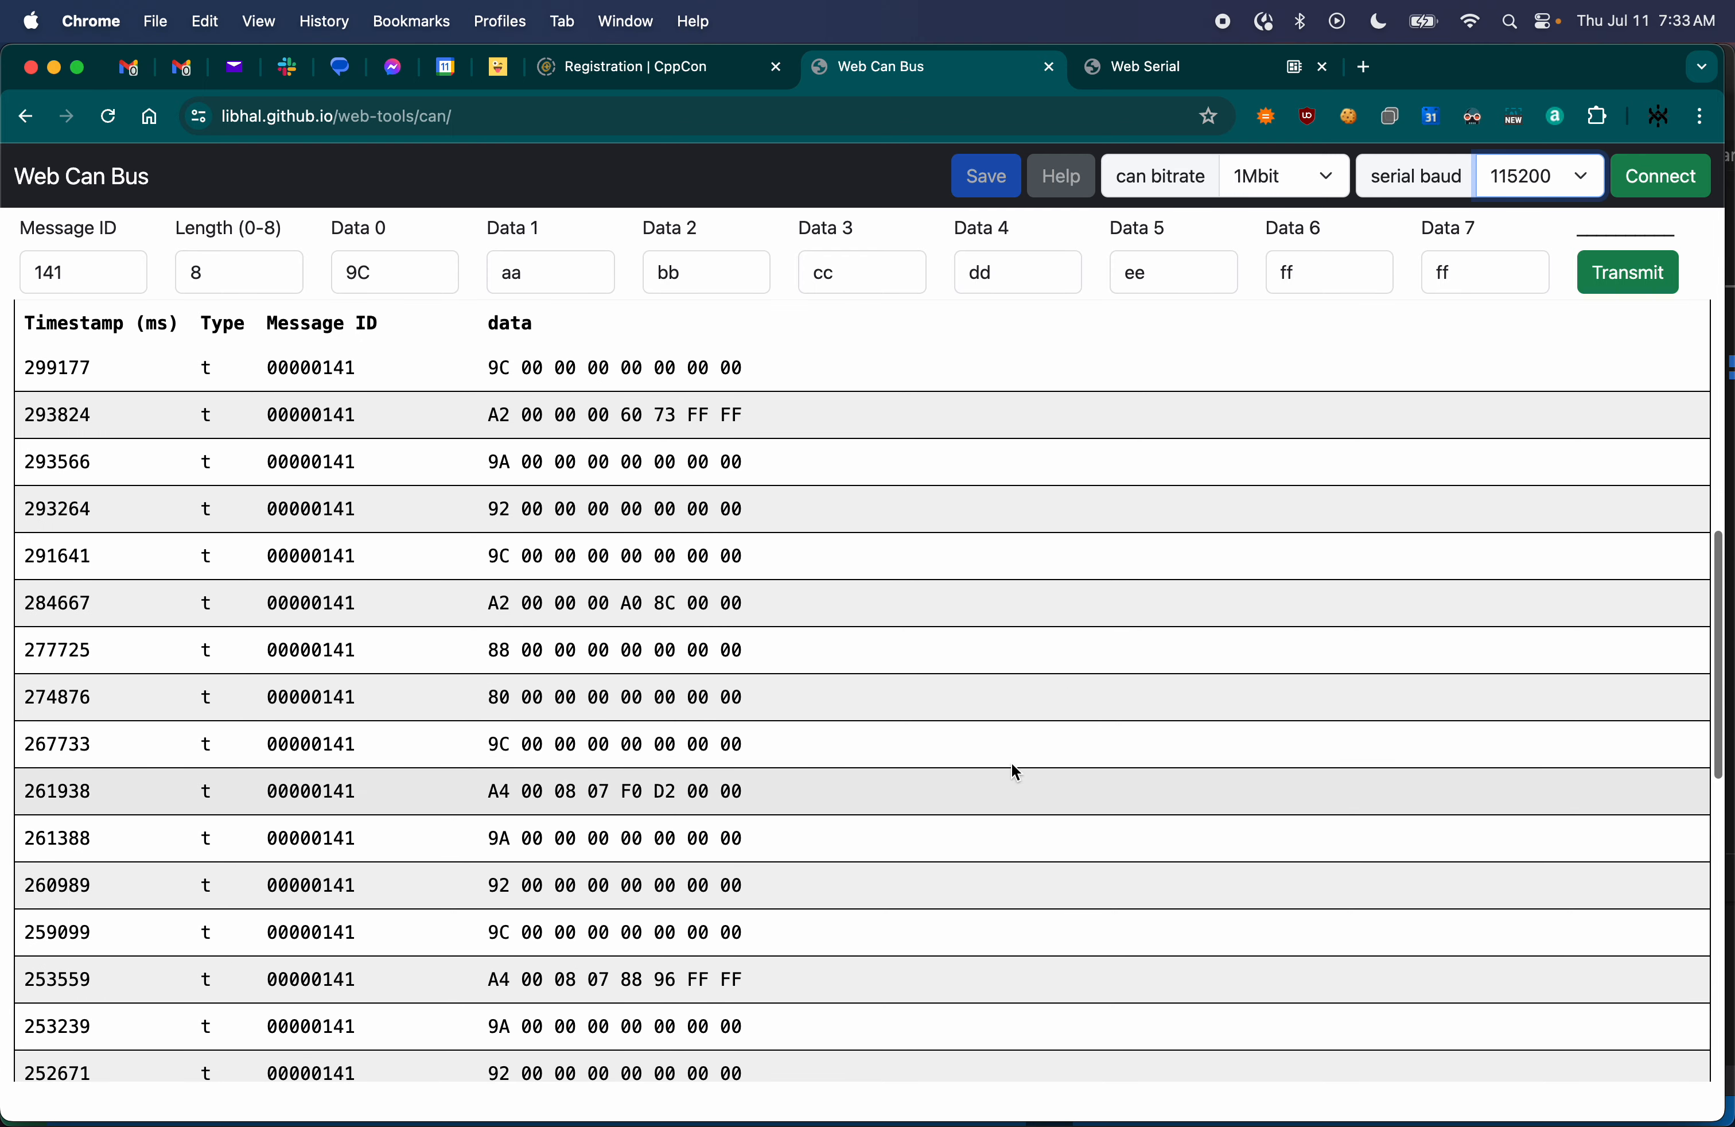
scroll(484, 409, "down", 5)
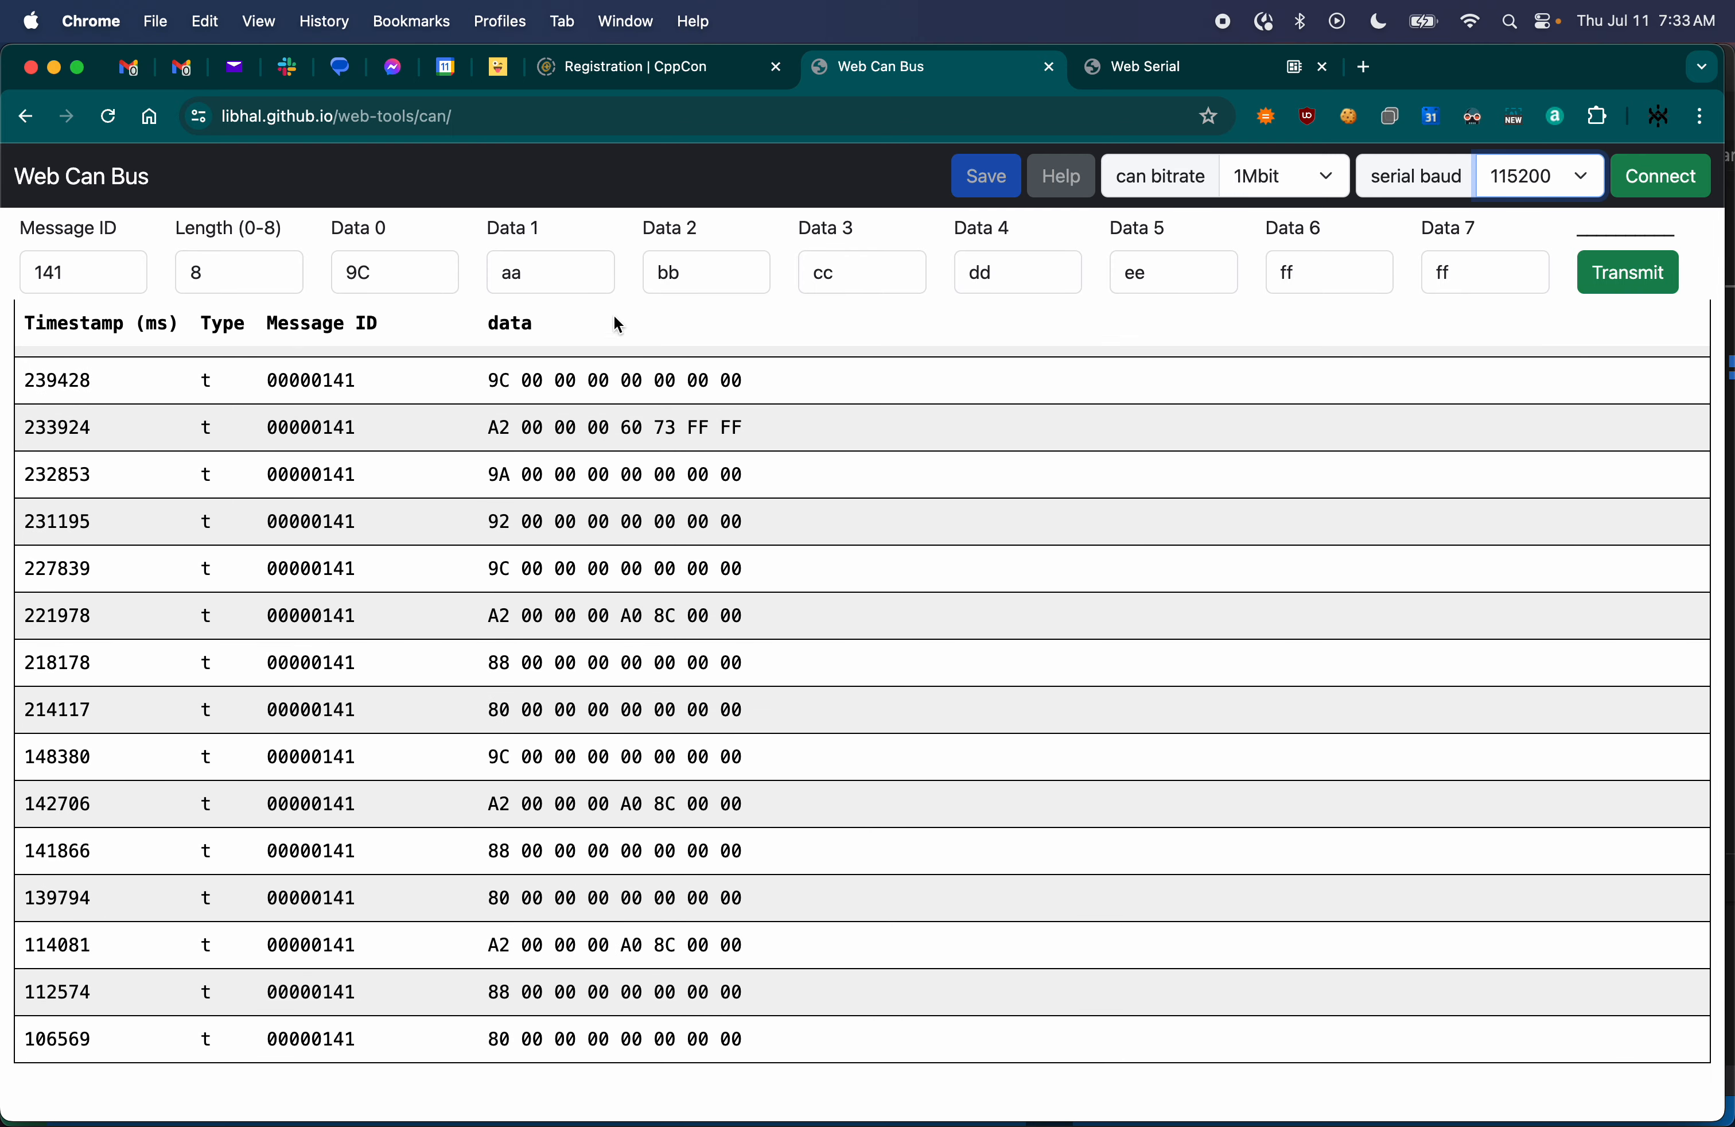
scroll(527, 776, "up", 10)
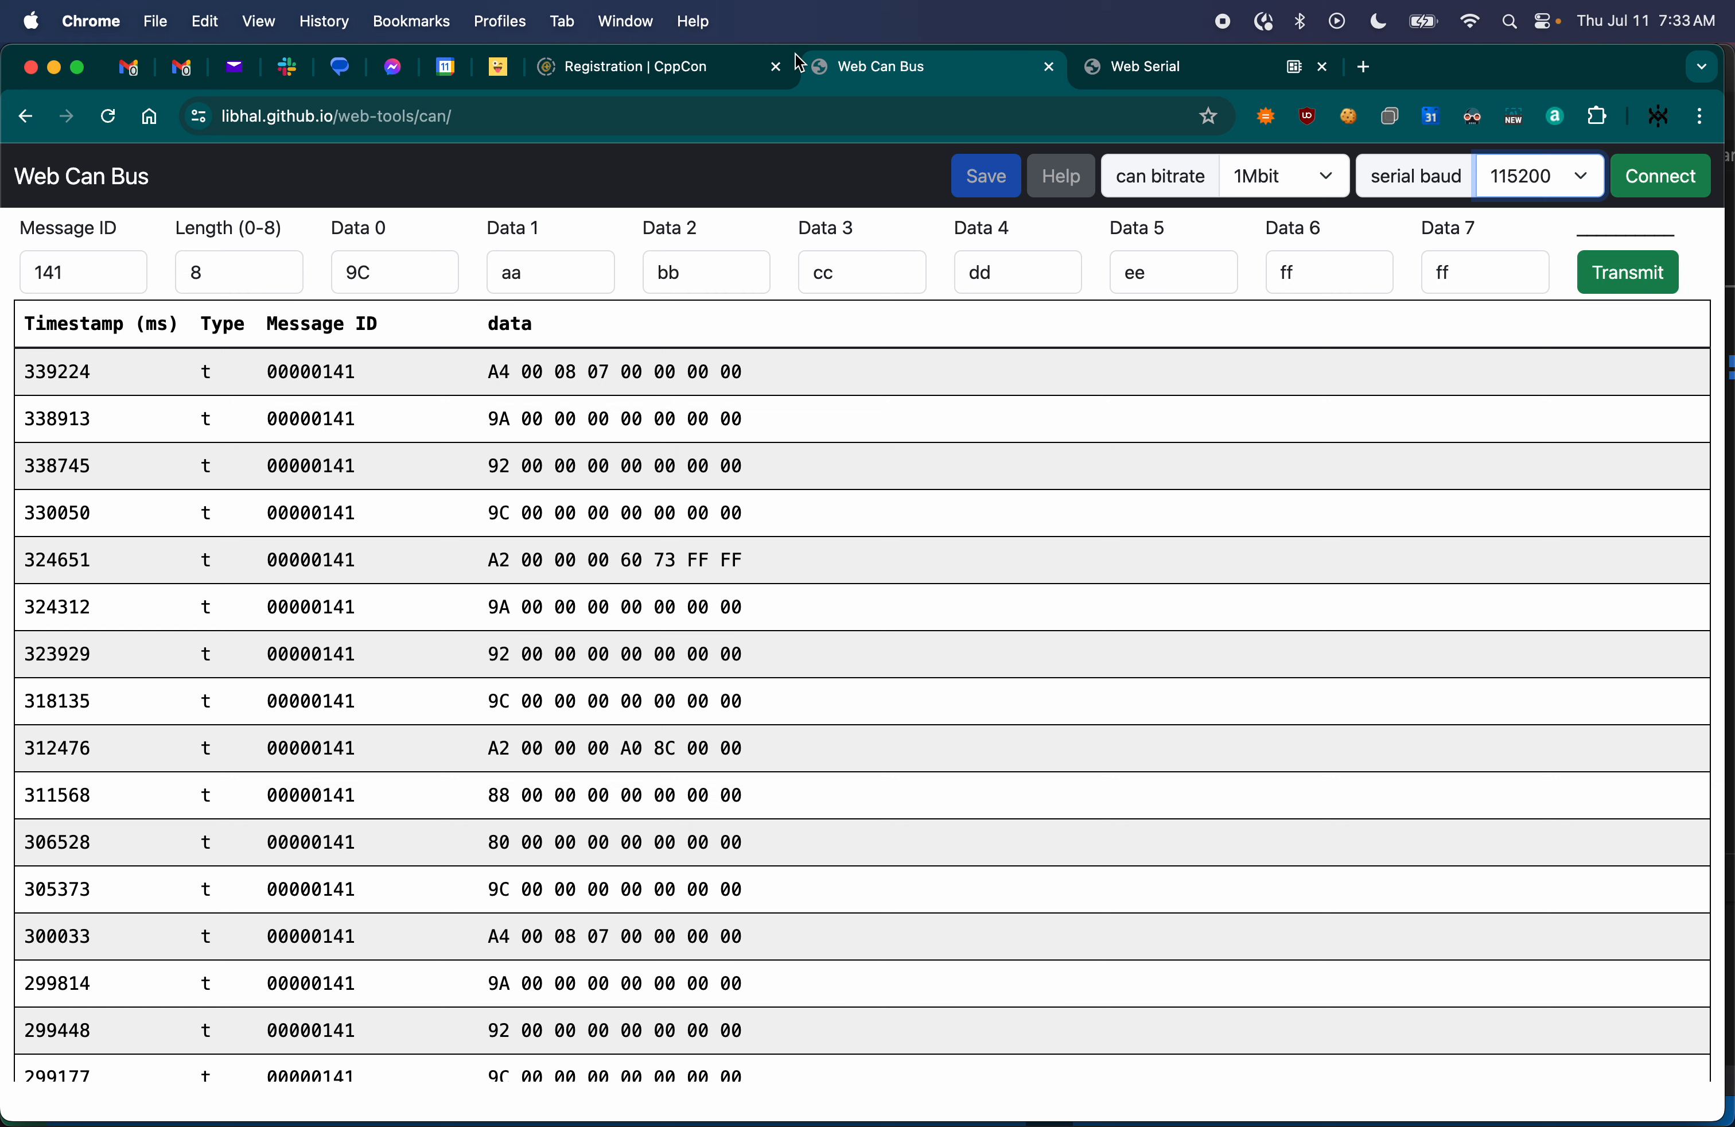
- Open the GitHub issues page of the libhal/web-tools repository in a new browser tab
key("super+t")
type("libhal-")
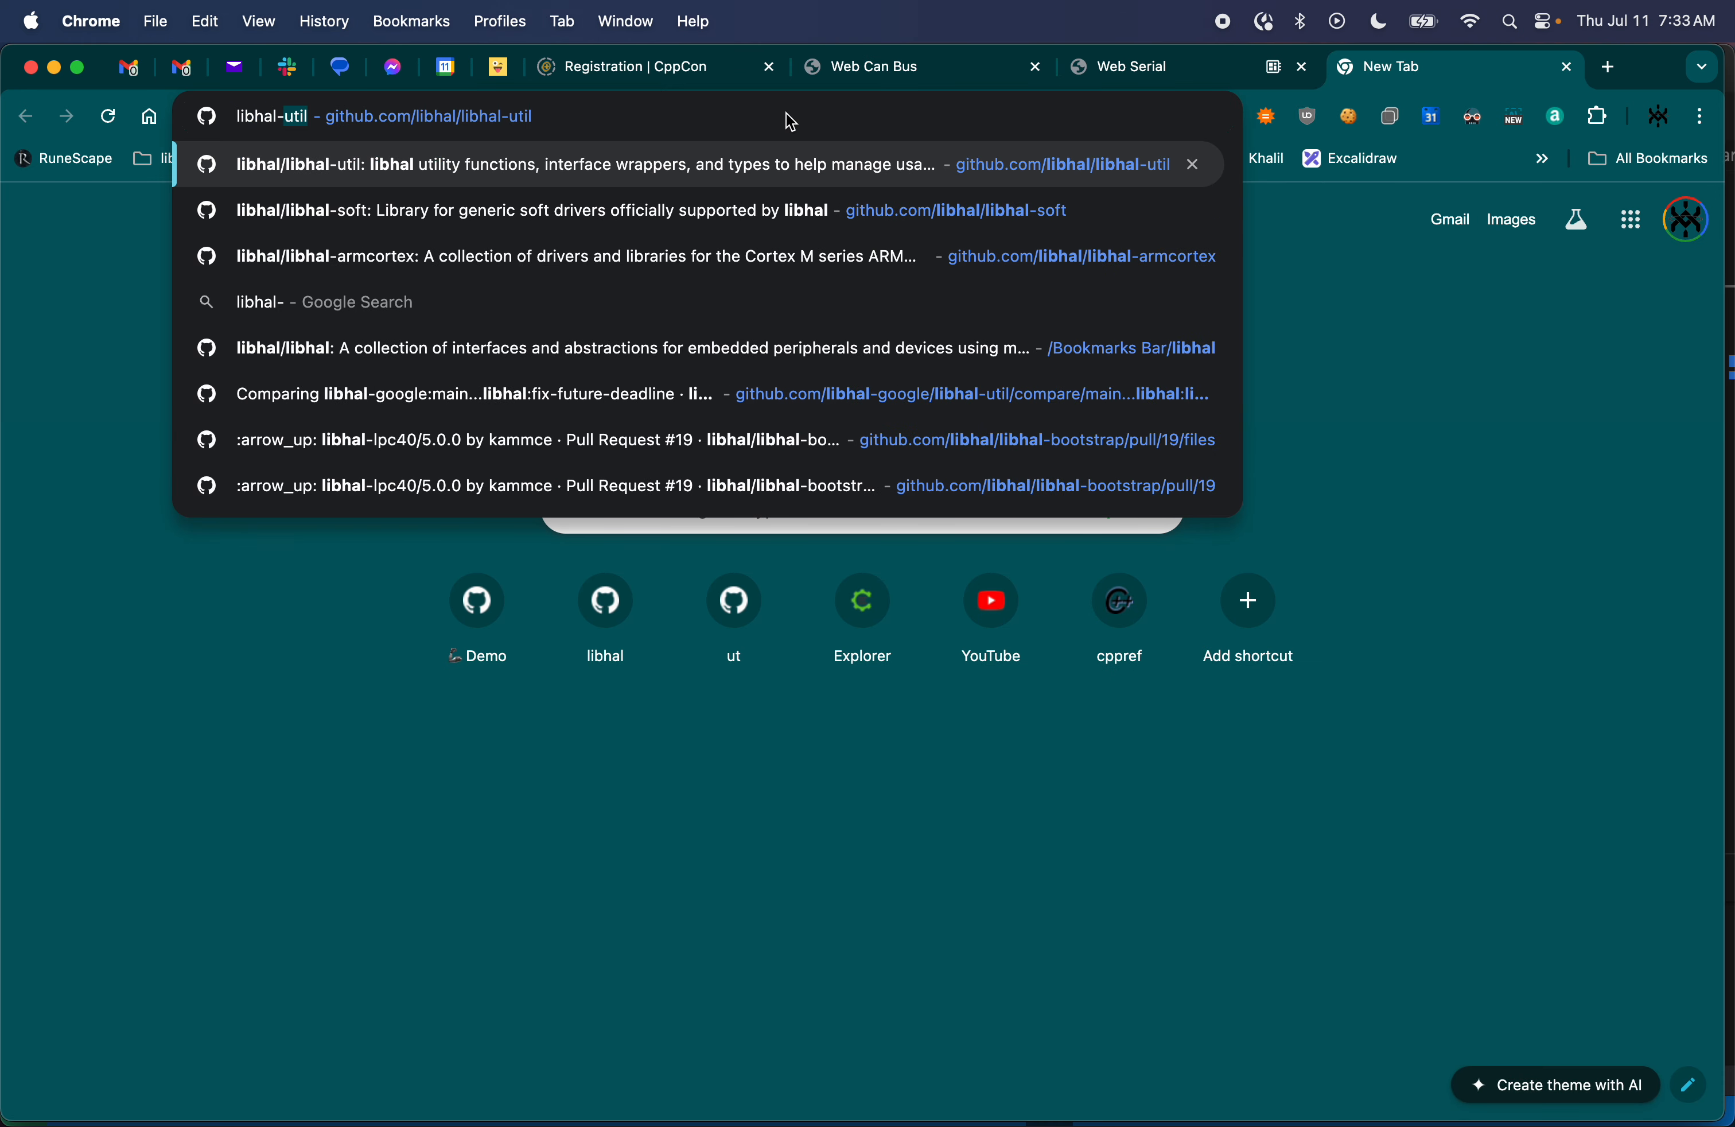
key("BackSpace")
key("BackSpace")
type("/web-too")
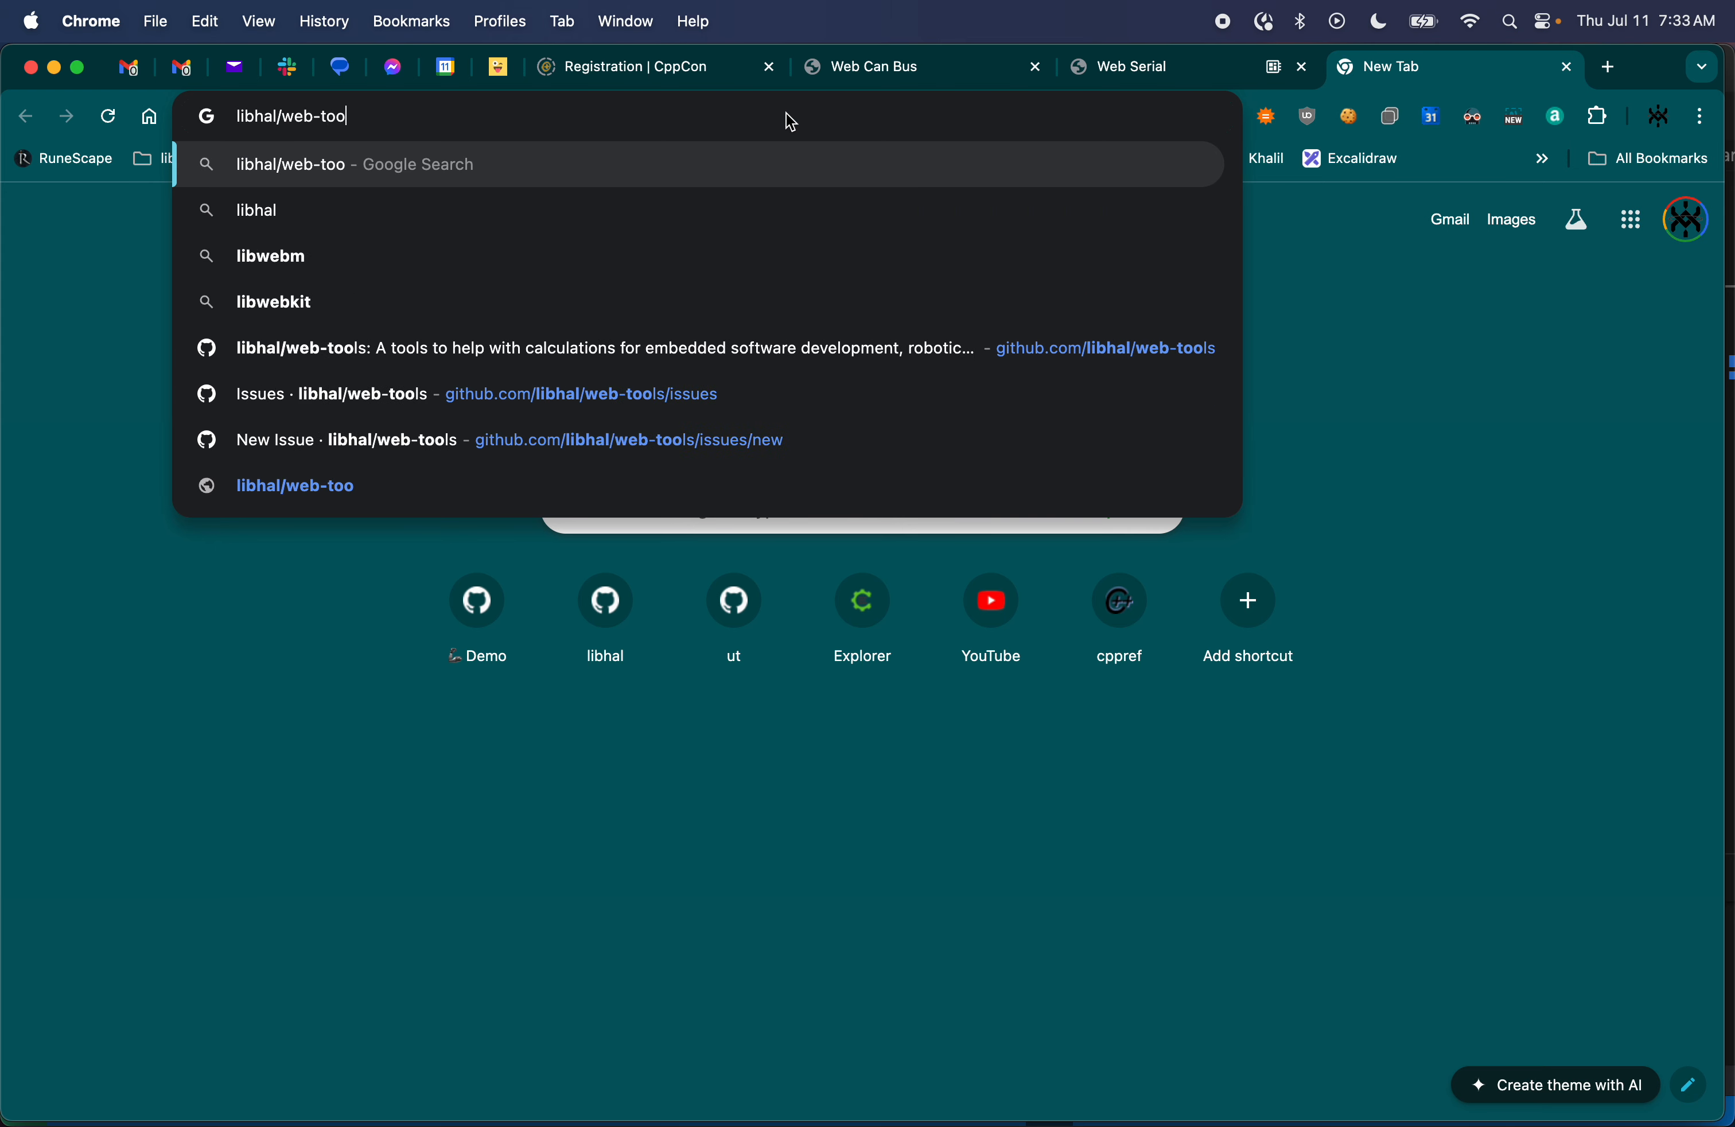
left_click(727, 399)
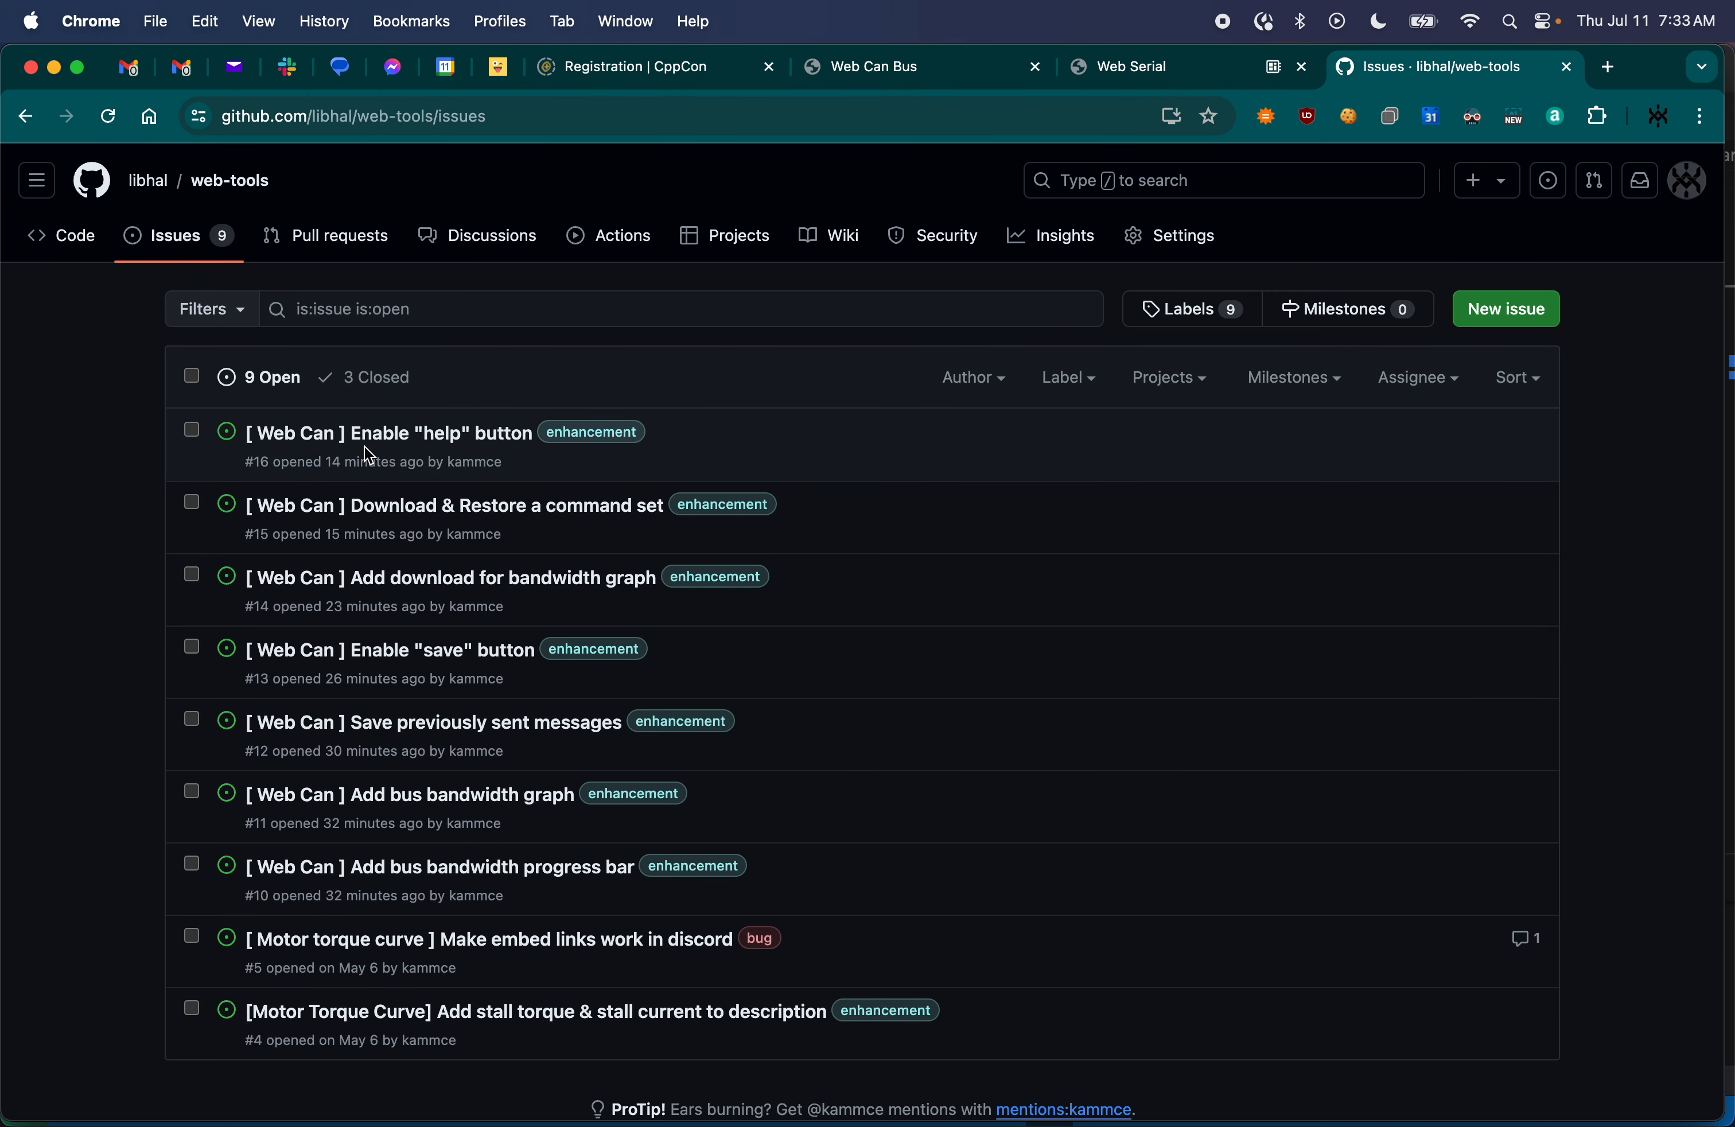
- Preview the open Web Can enhancement issues, including the command set, save button and bandwidth graph requests
mouse_move(428, 518)
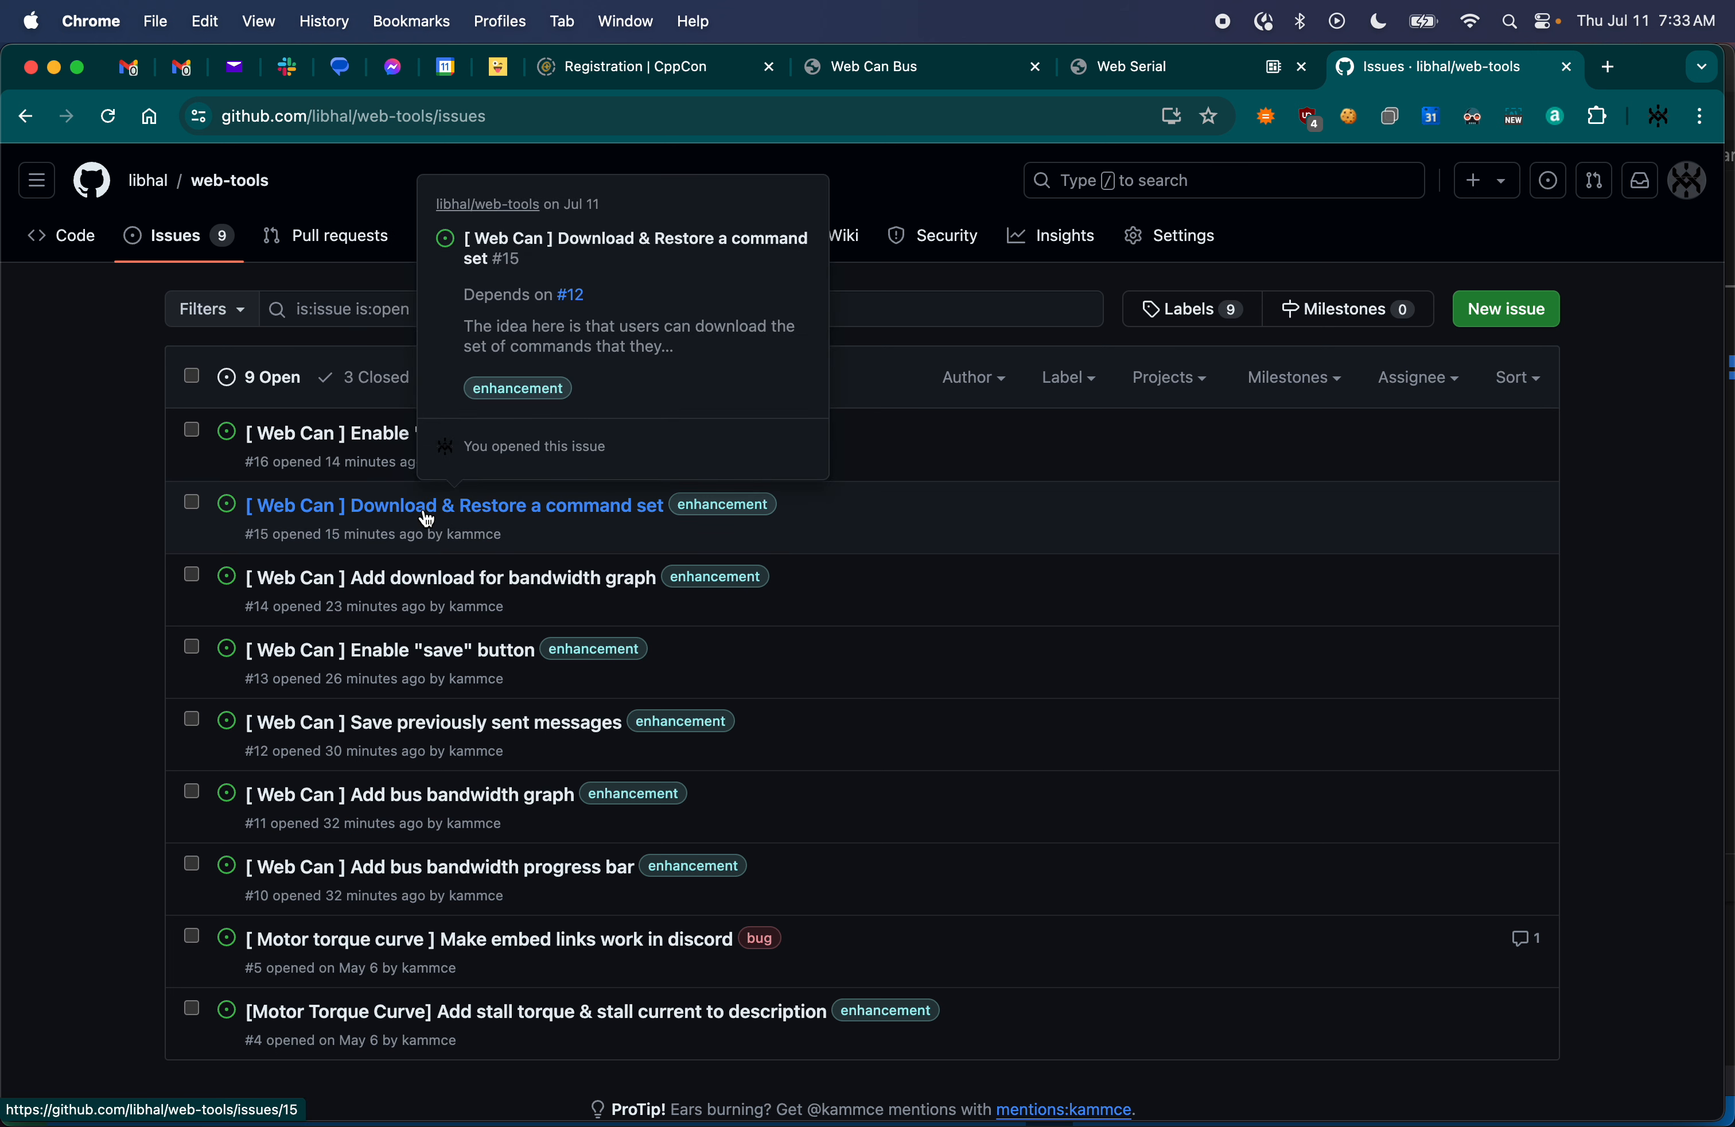
mouse_move(433, 594)
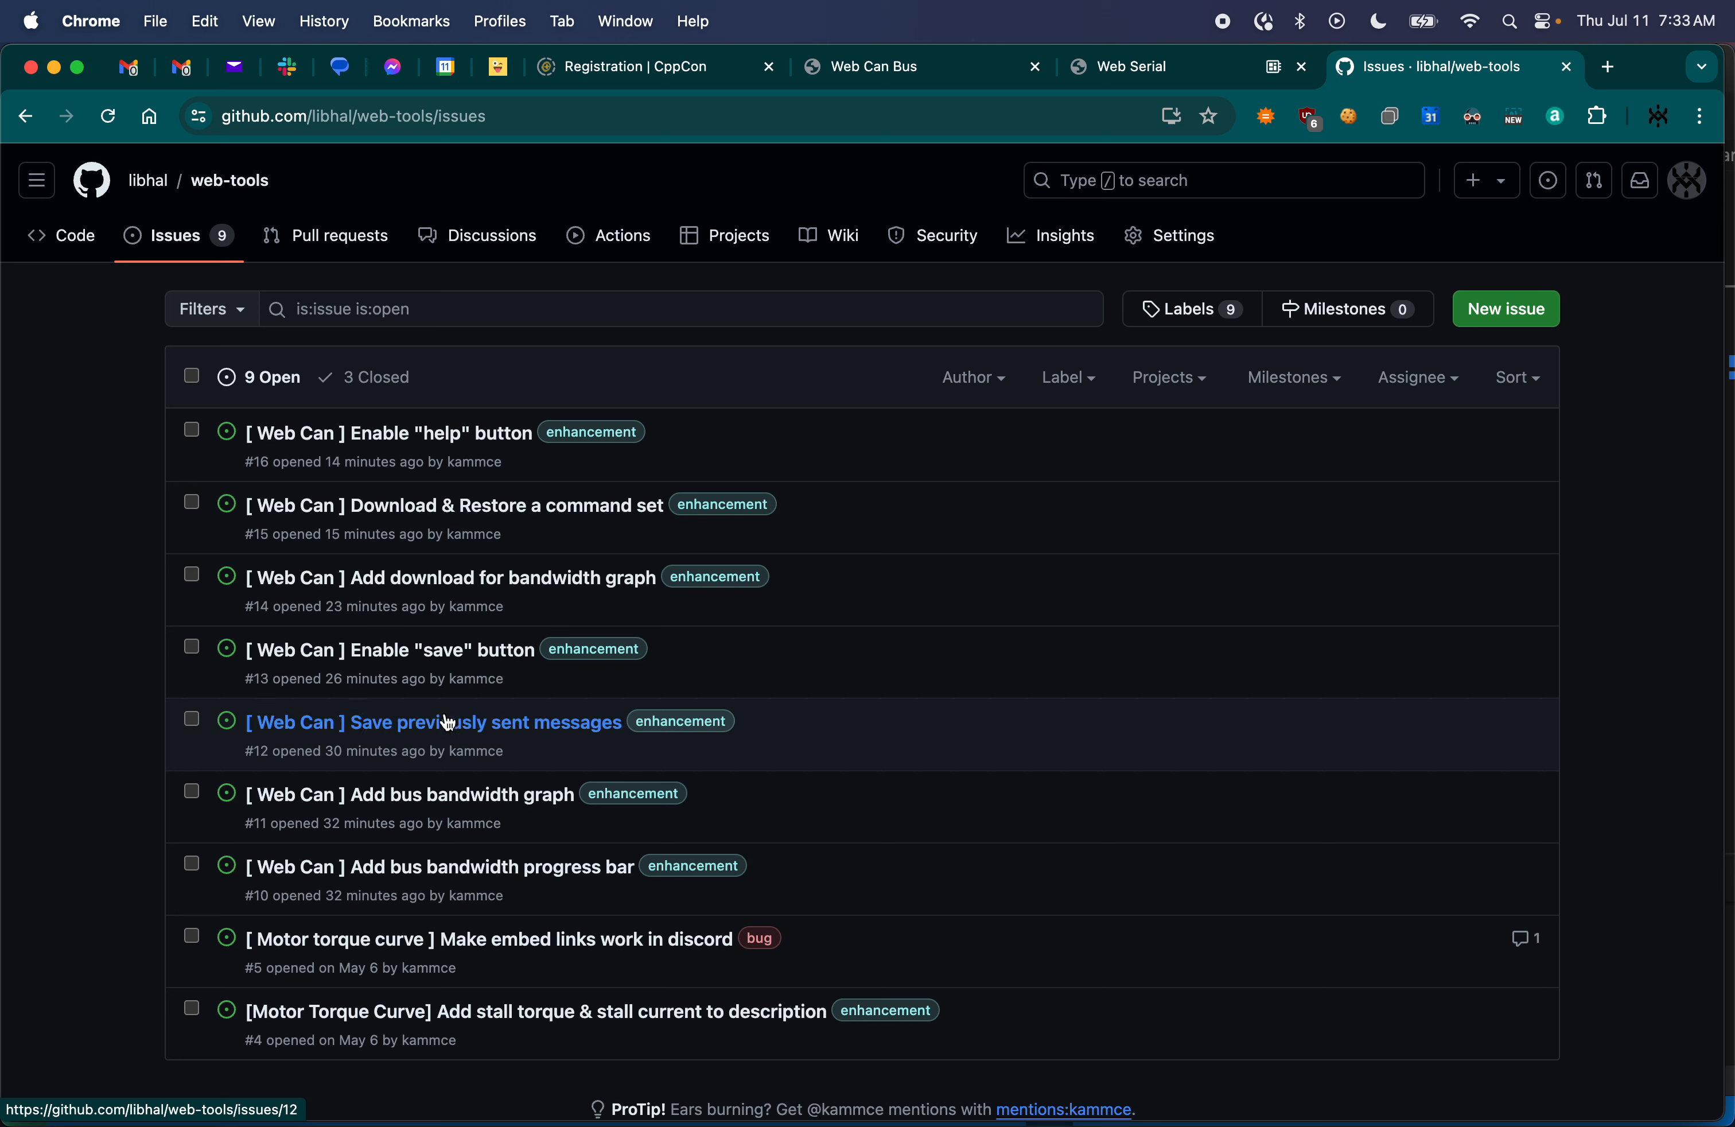
mouse_move(466, 873)
mouse_move(374, 731)
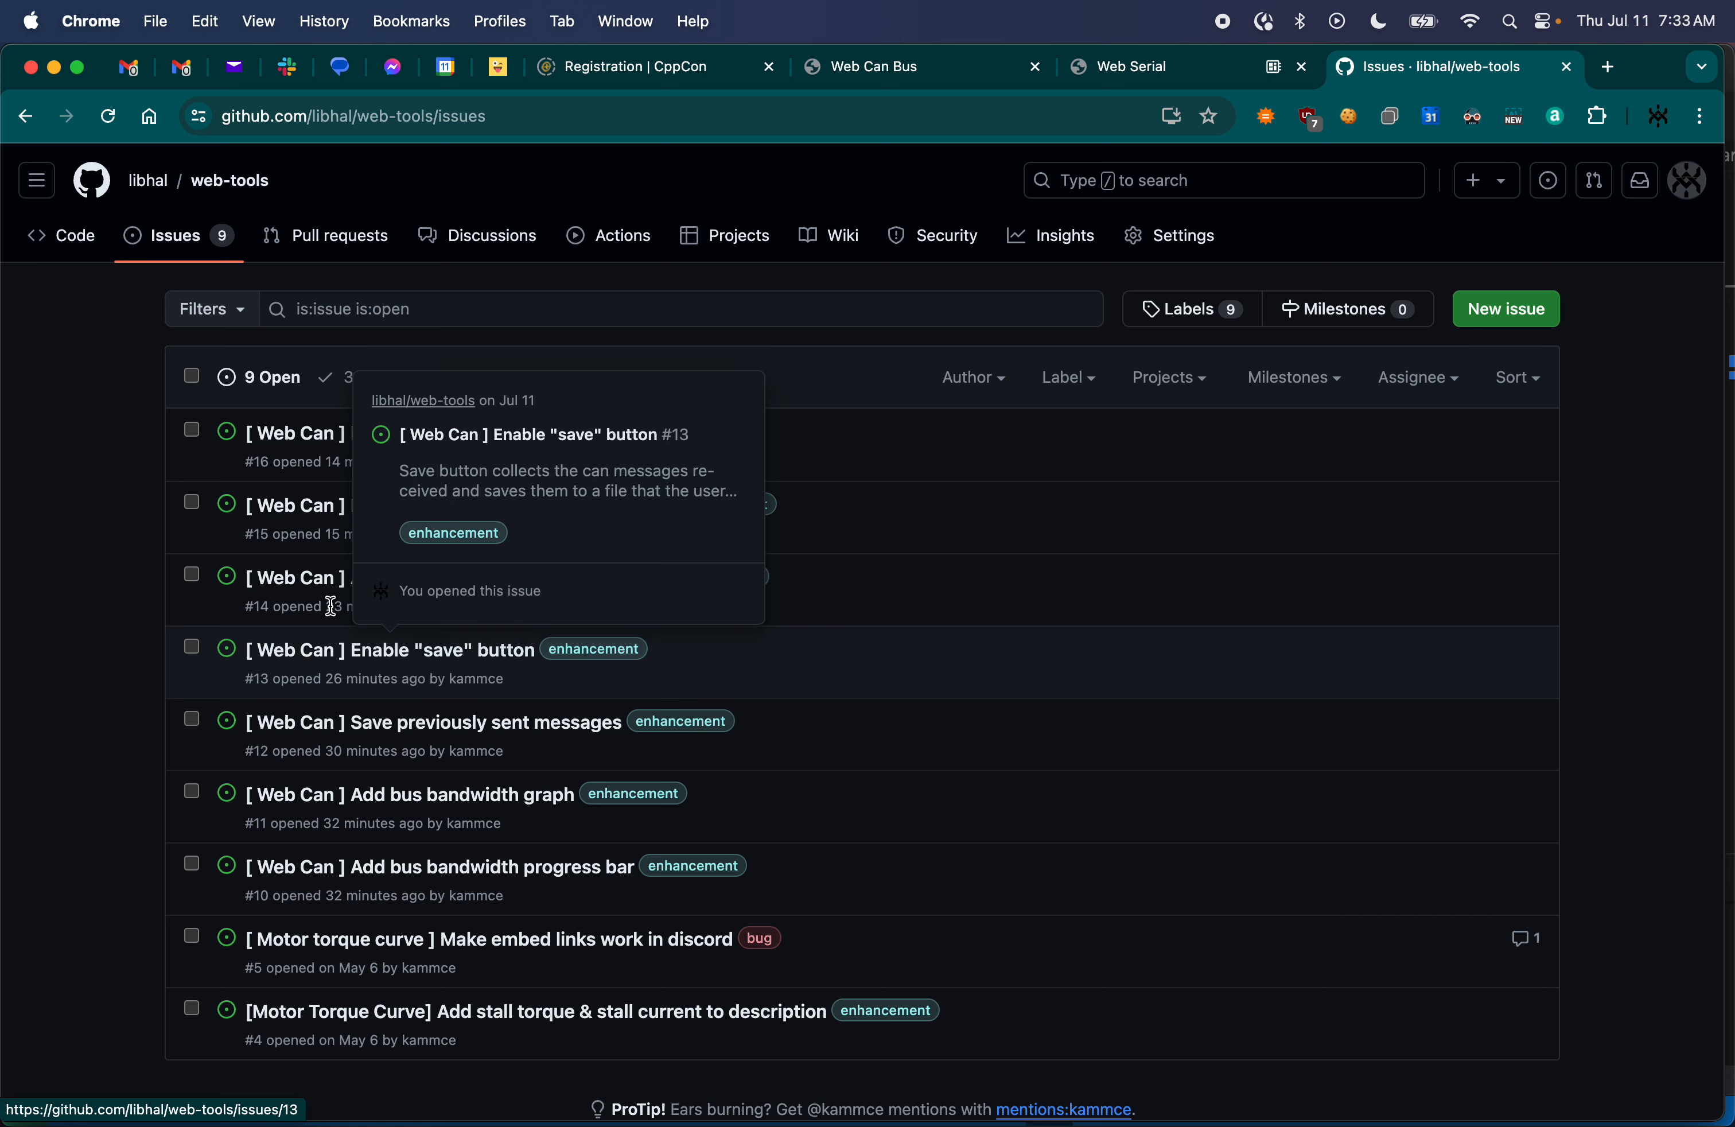
mouse_move(381, 587)
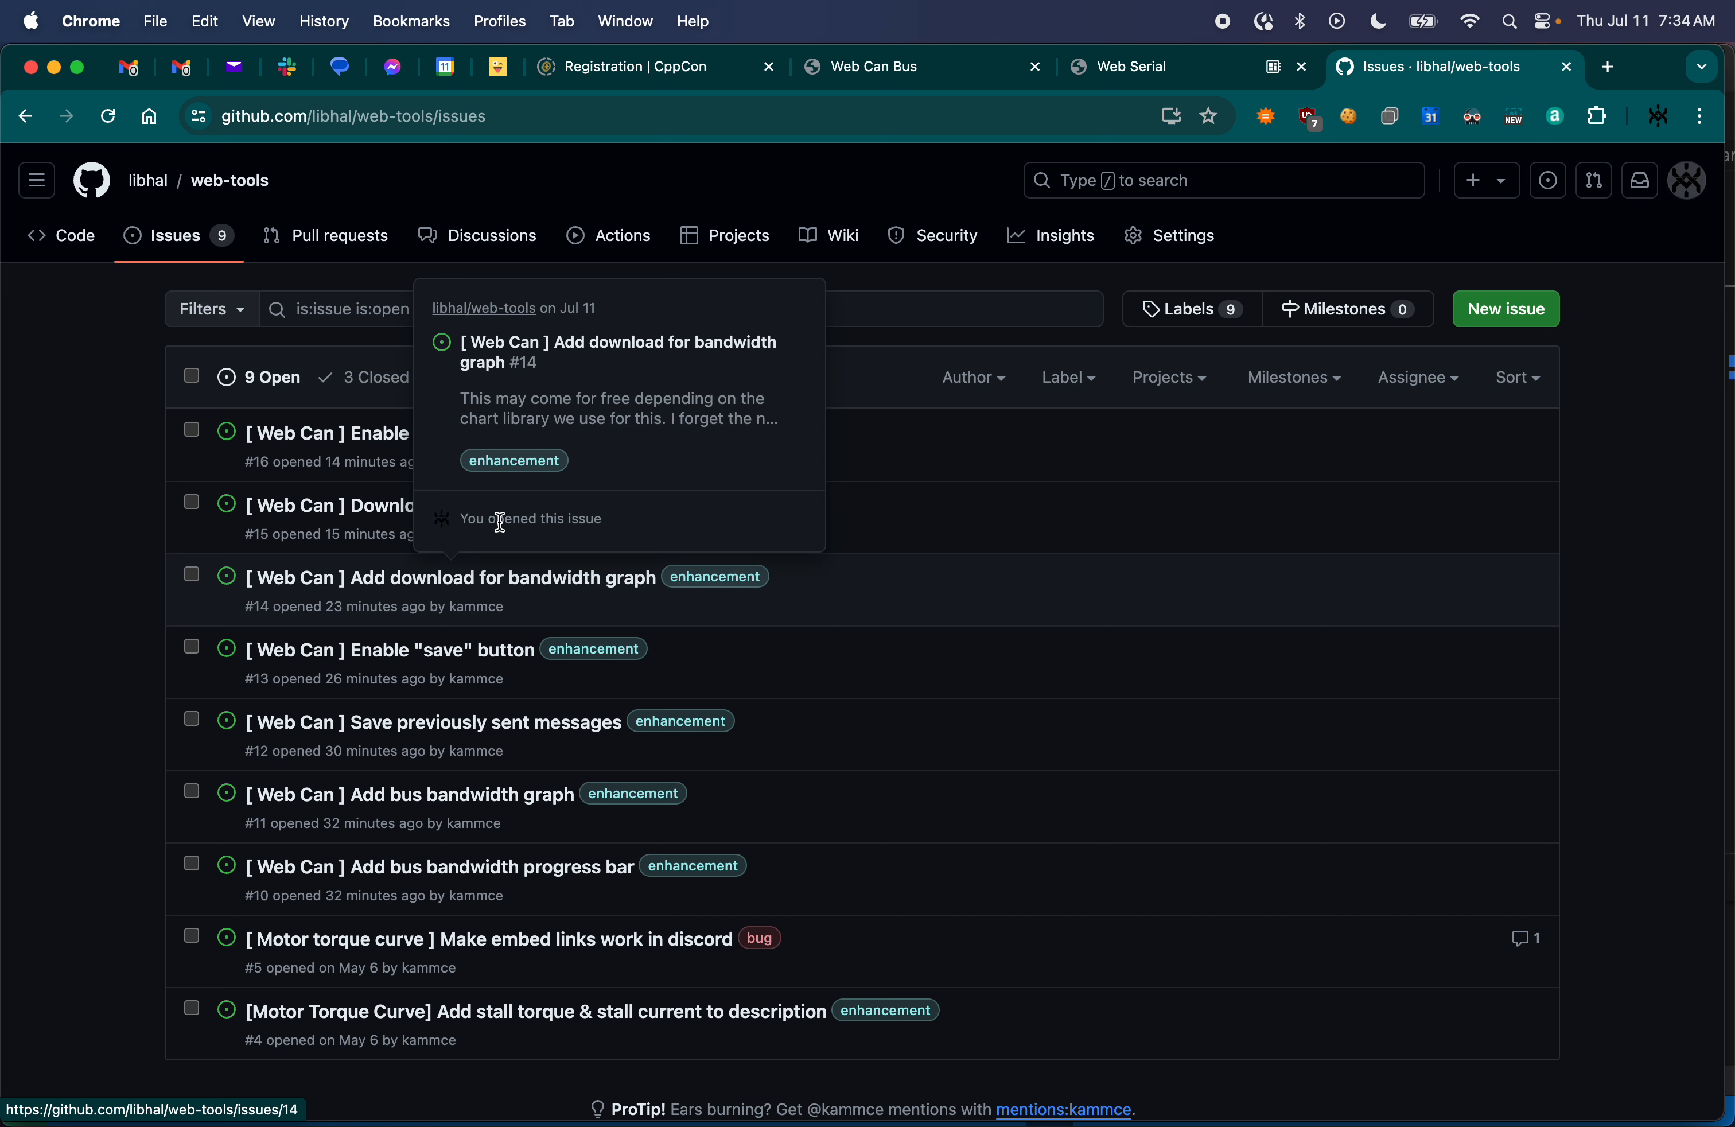
- Return to Web Can Bus and look through the recorded message table once more
left_click(955, 82)
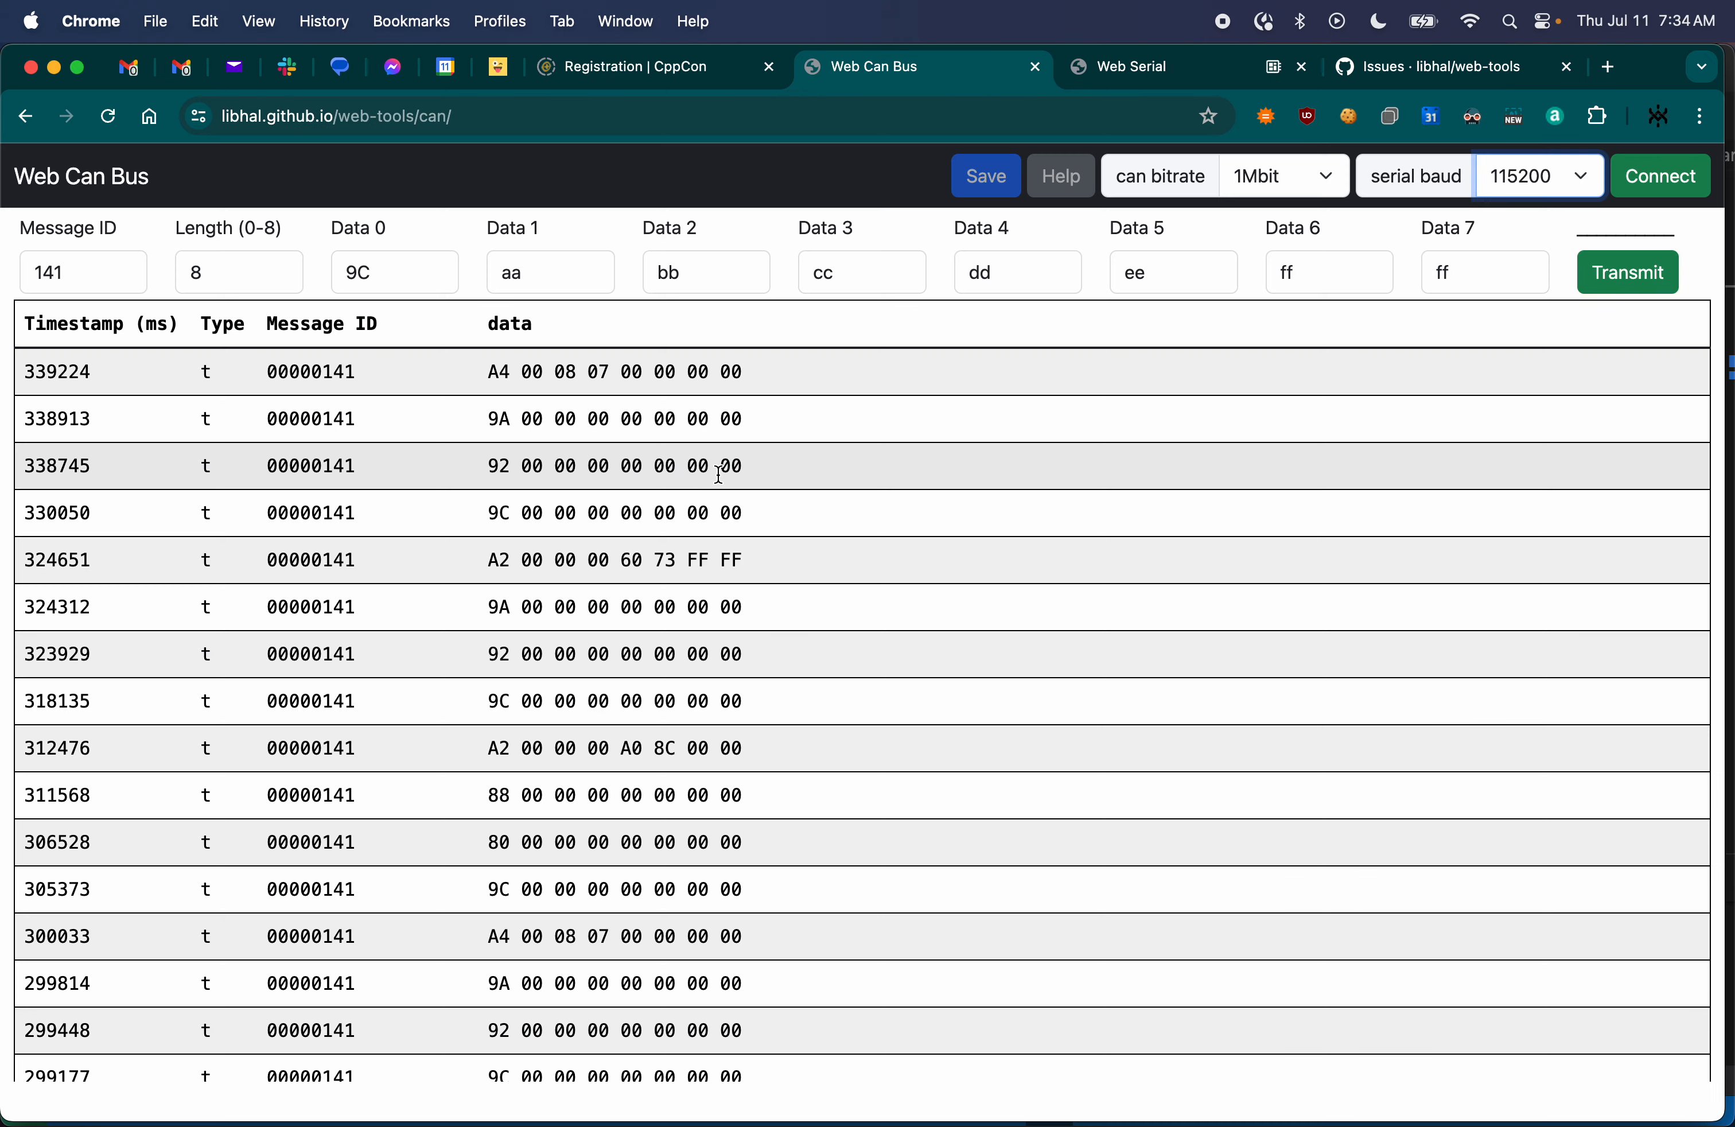
scroll(601, 600, "down", 15)
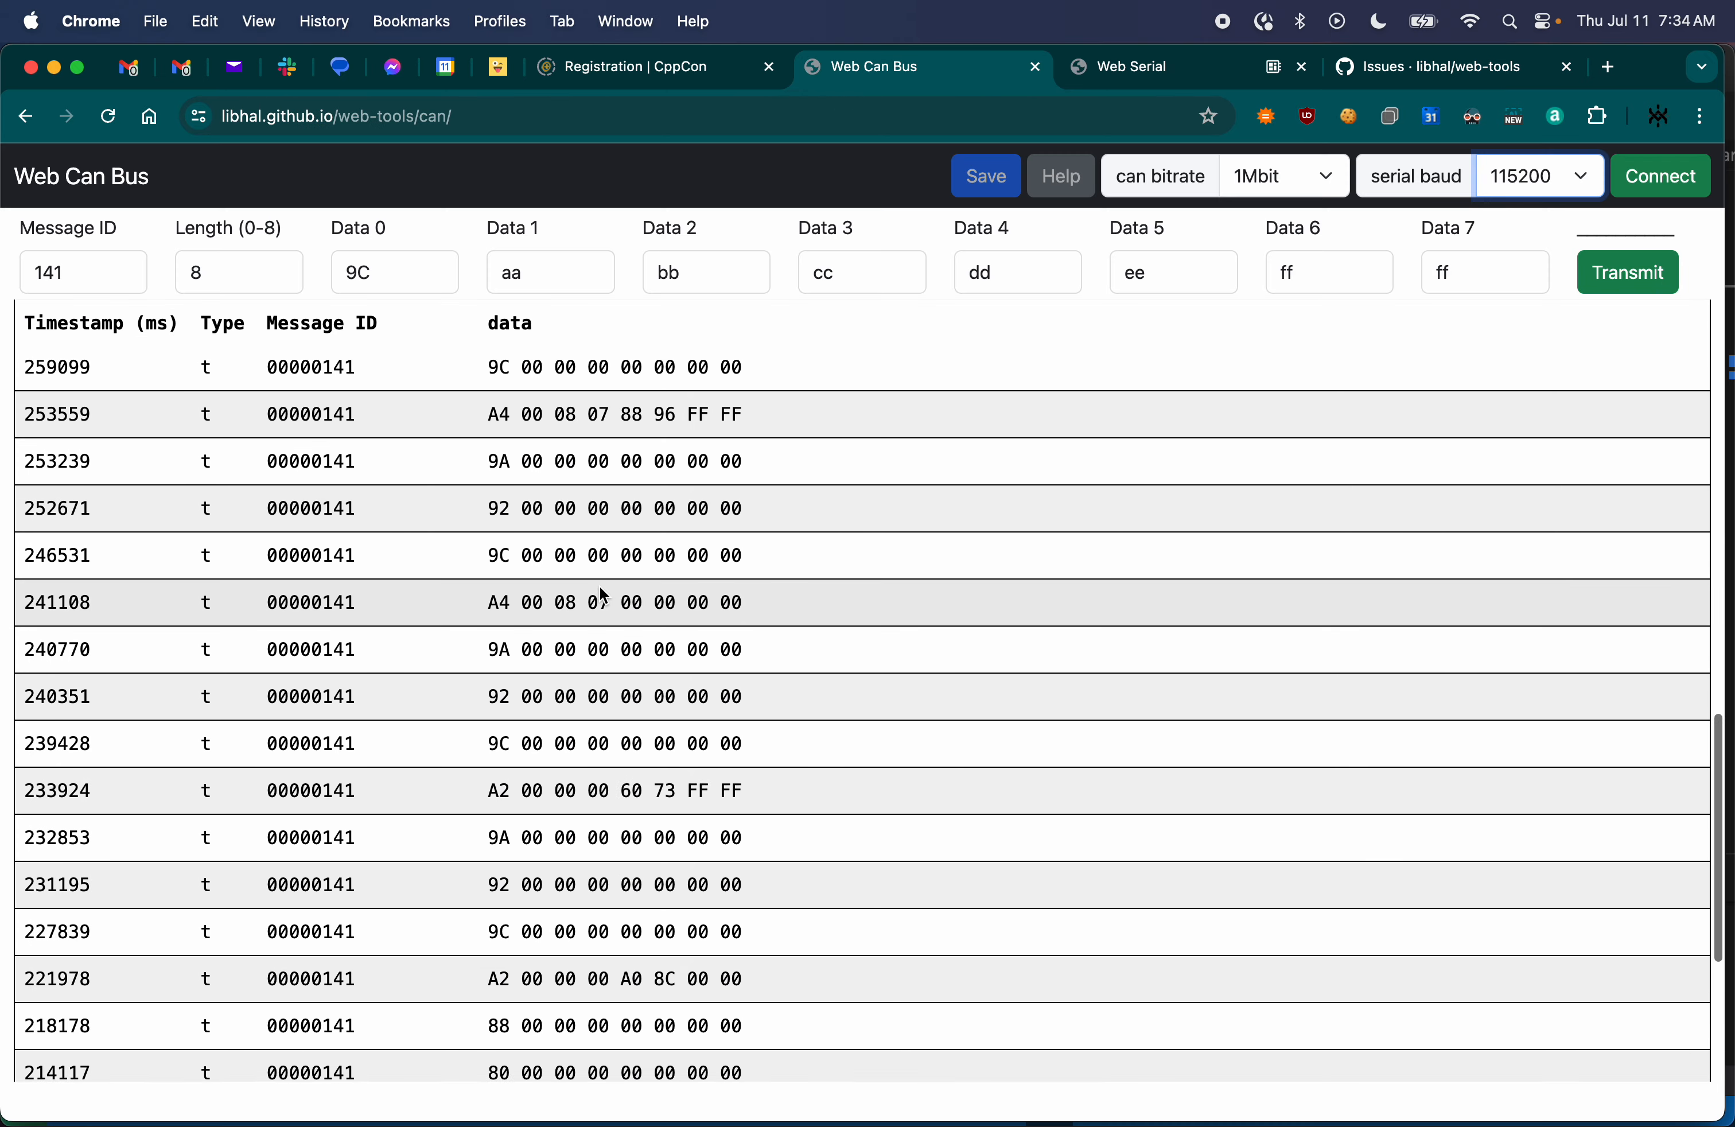
scroll(601, 595, "up", 15)
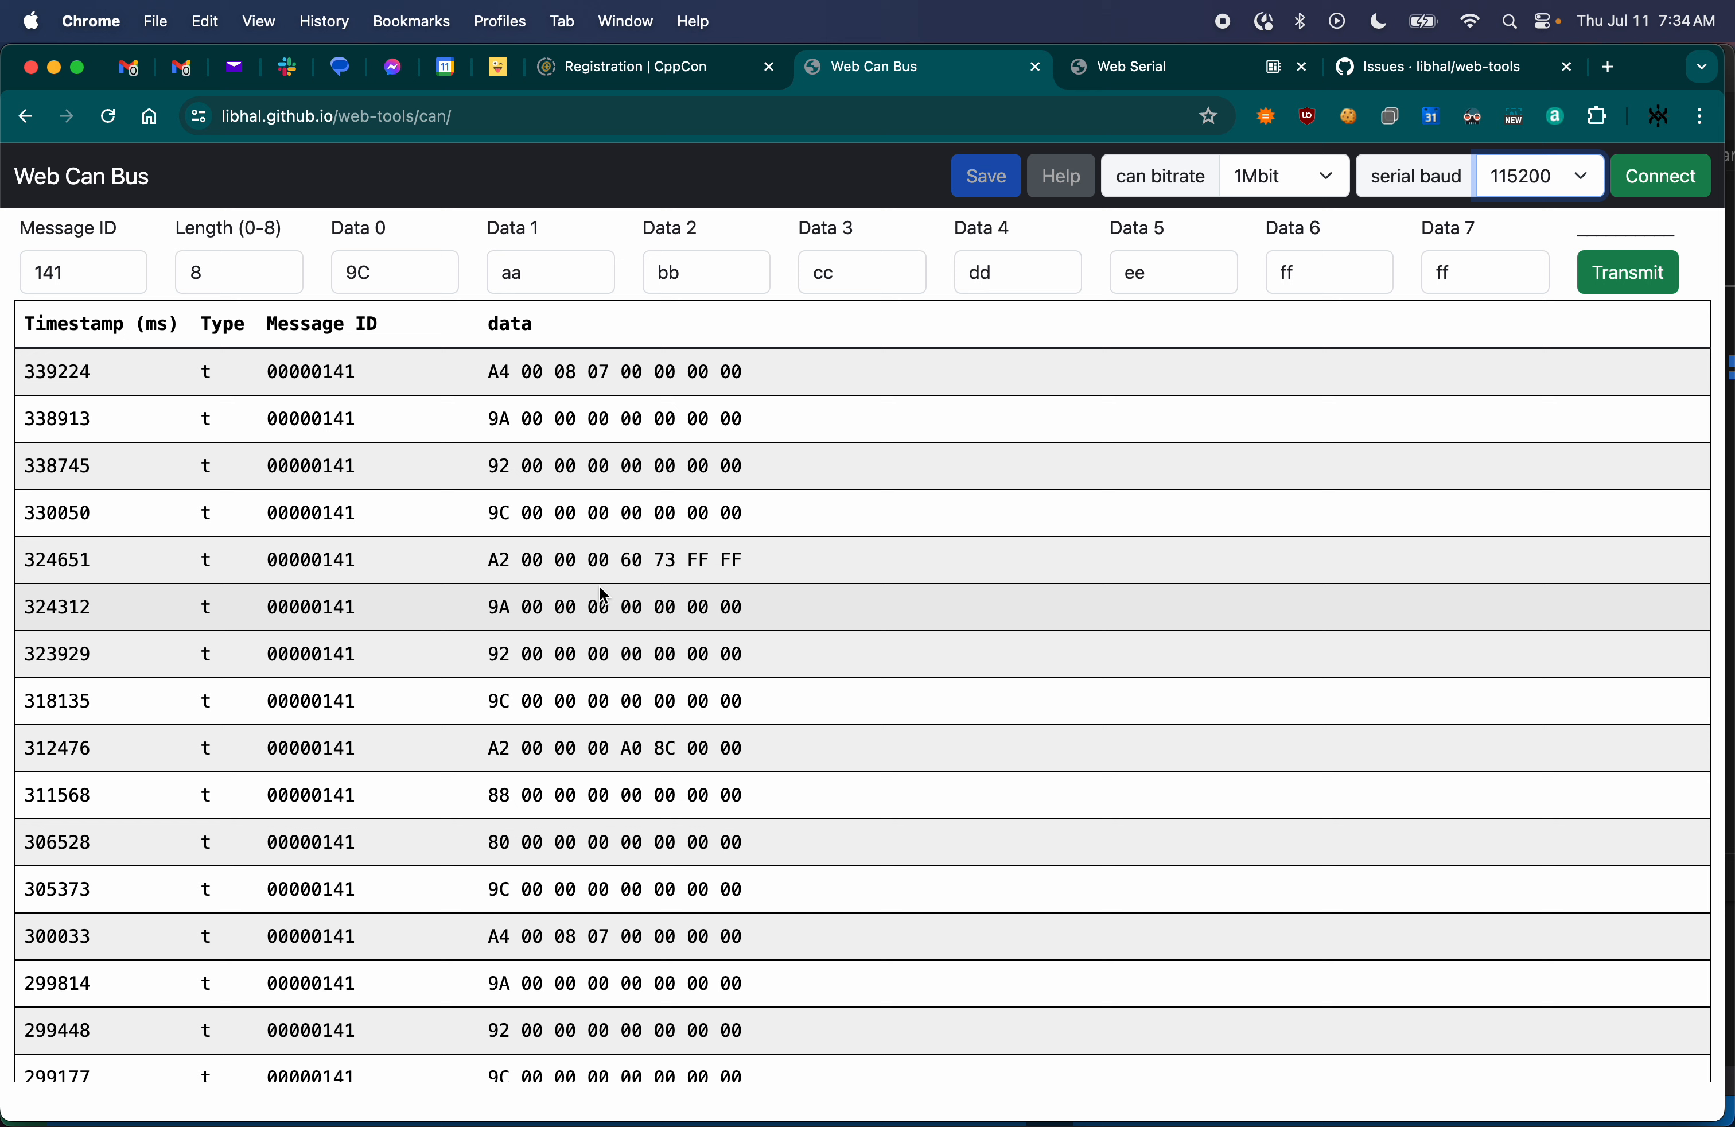